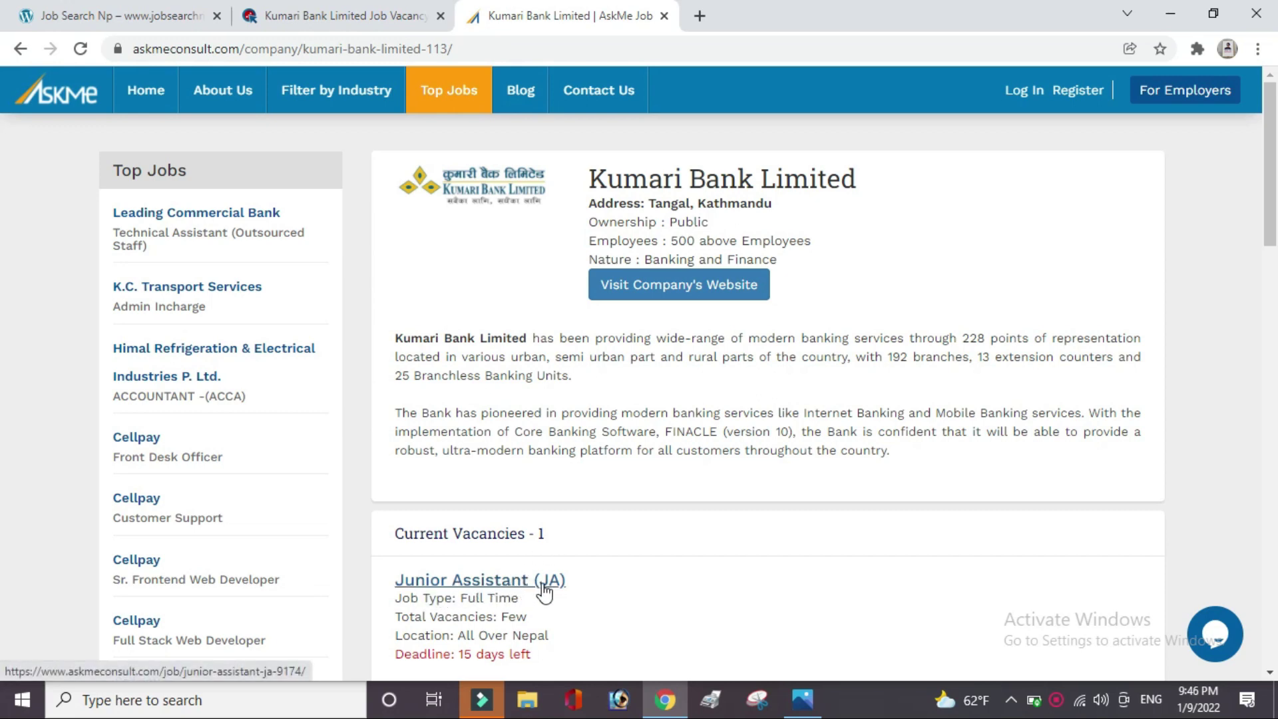
# Step: Open the Junior Assistant (JA) listing and choose Apply Now, bringing up the login-required notice
pyautogui.click(469, 588)
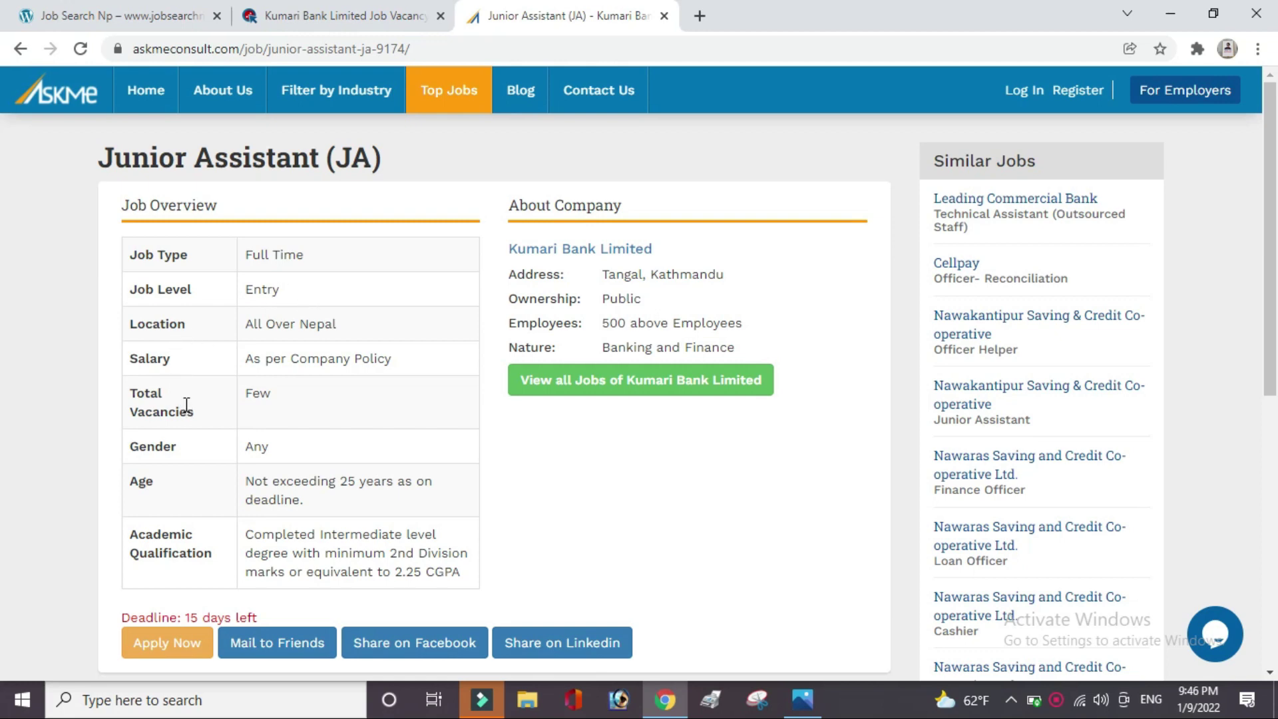
pyautogui.click(181, 640)
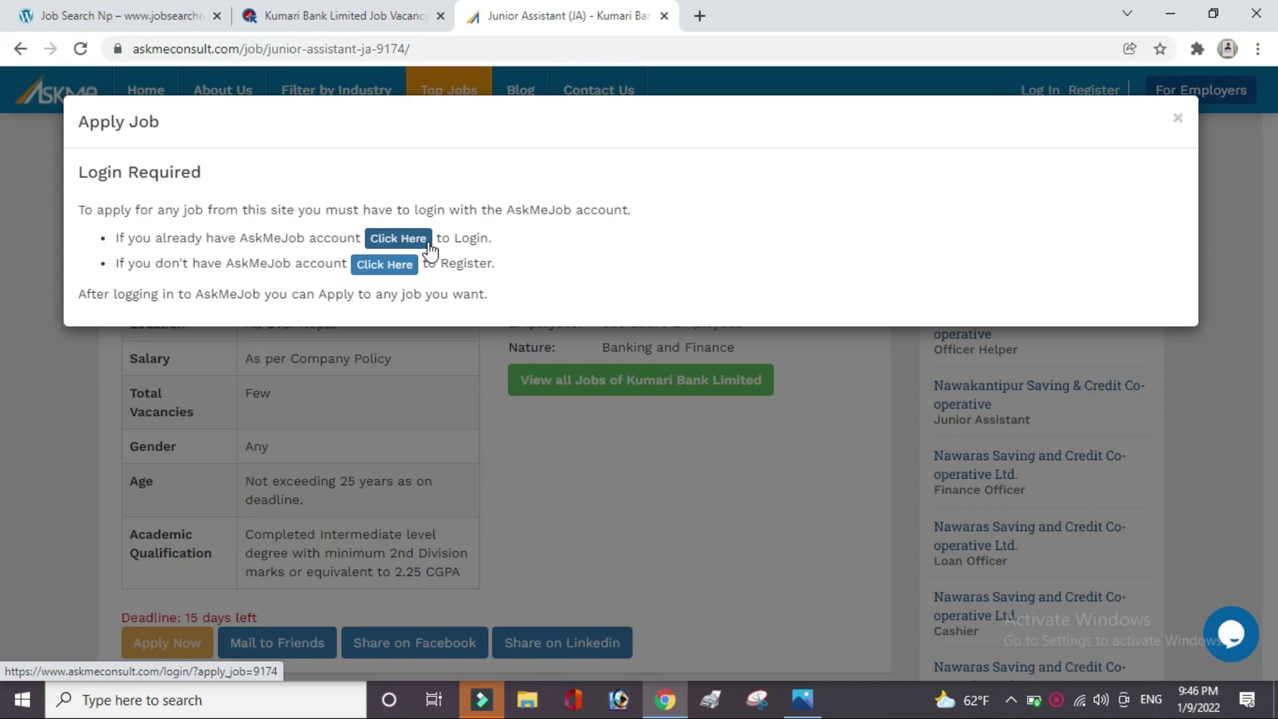
# Step: Register a jobseeker account with autofilled first name, last name and e-mail, plus a typed account password
pyautogui.click(399, 268)
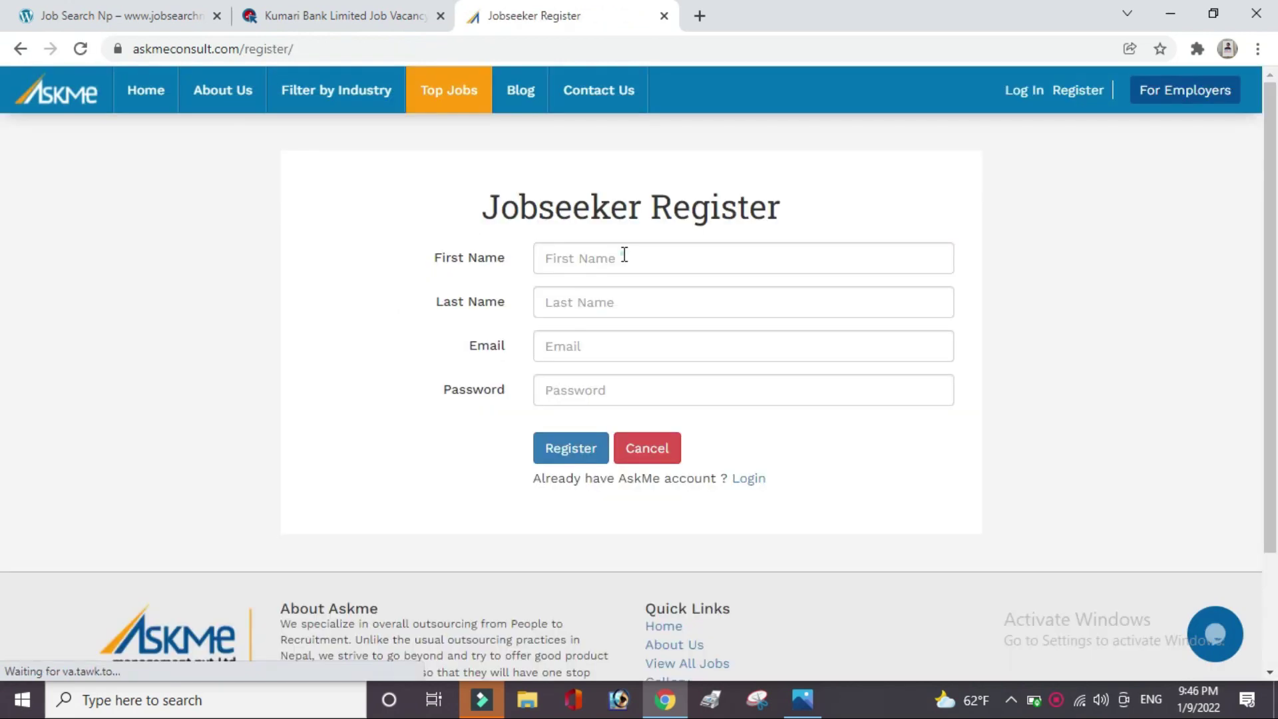
pyautogui.click(624, 257)
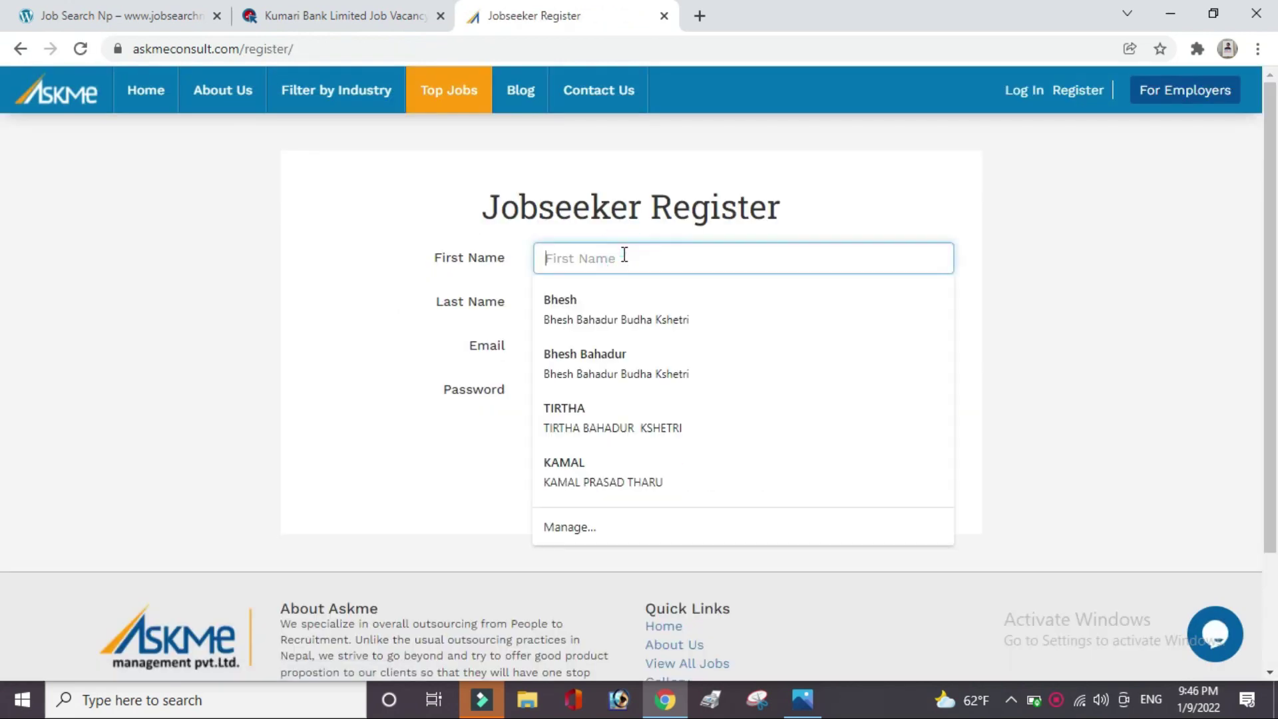
pyautogui.click(625, 309)
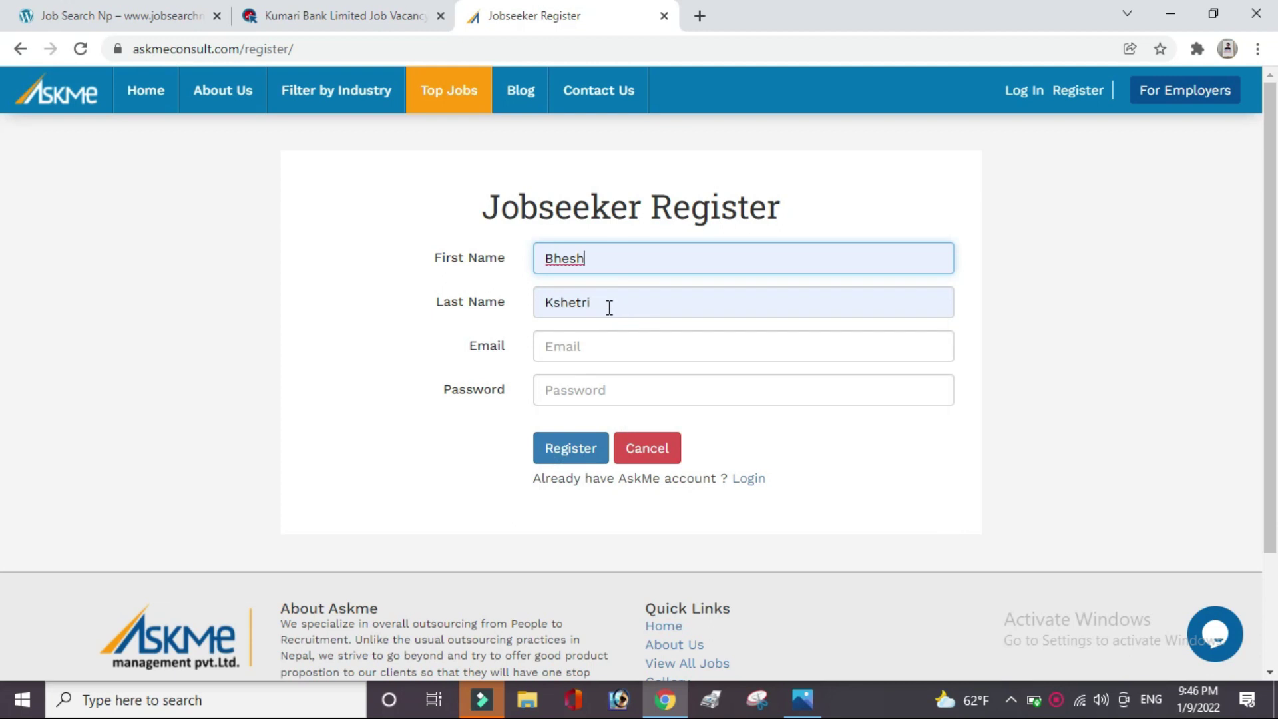
pyautogui.click(614, 346)
pyautogui.write('b')
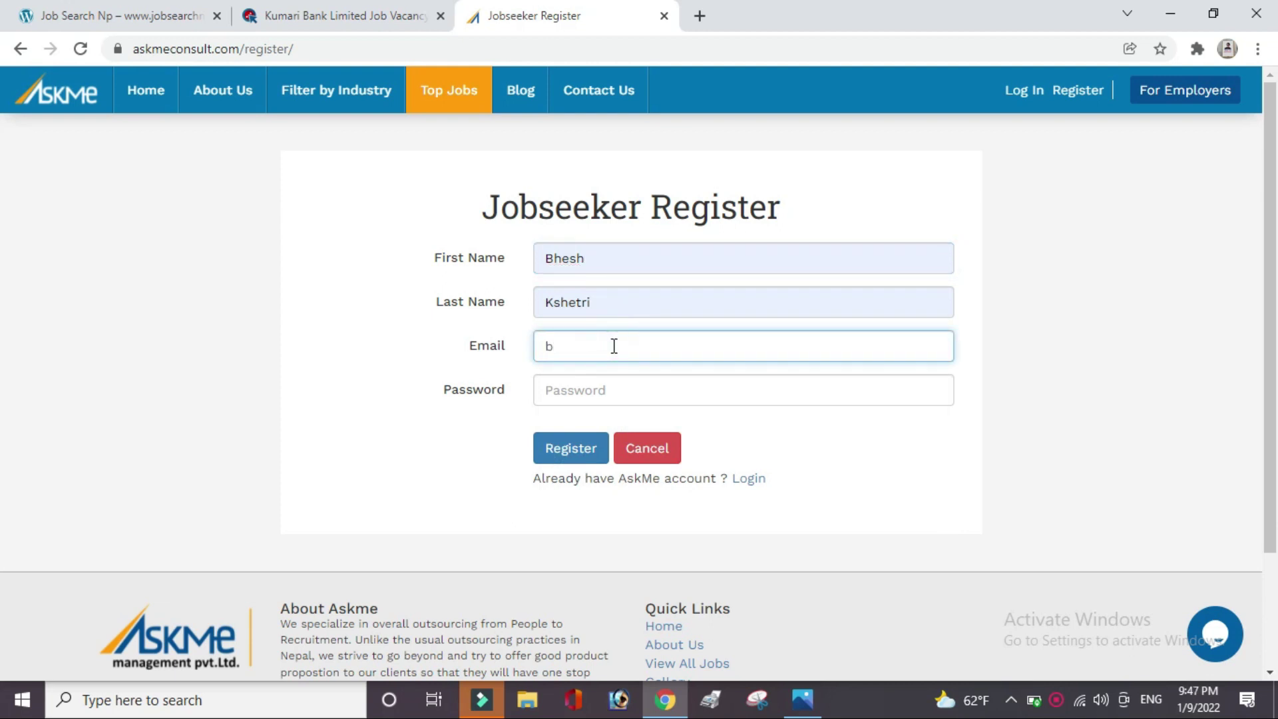
pyautogui.click(558, 377)
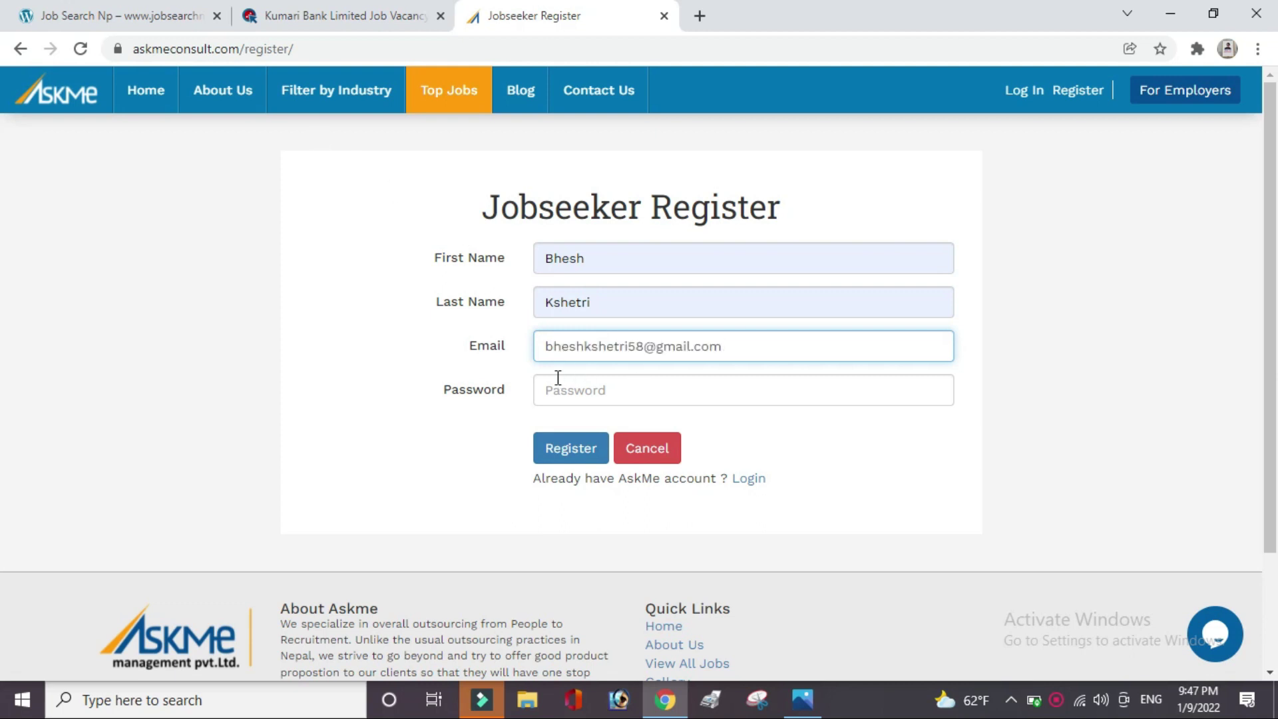
pyautogui.click(609, 391)
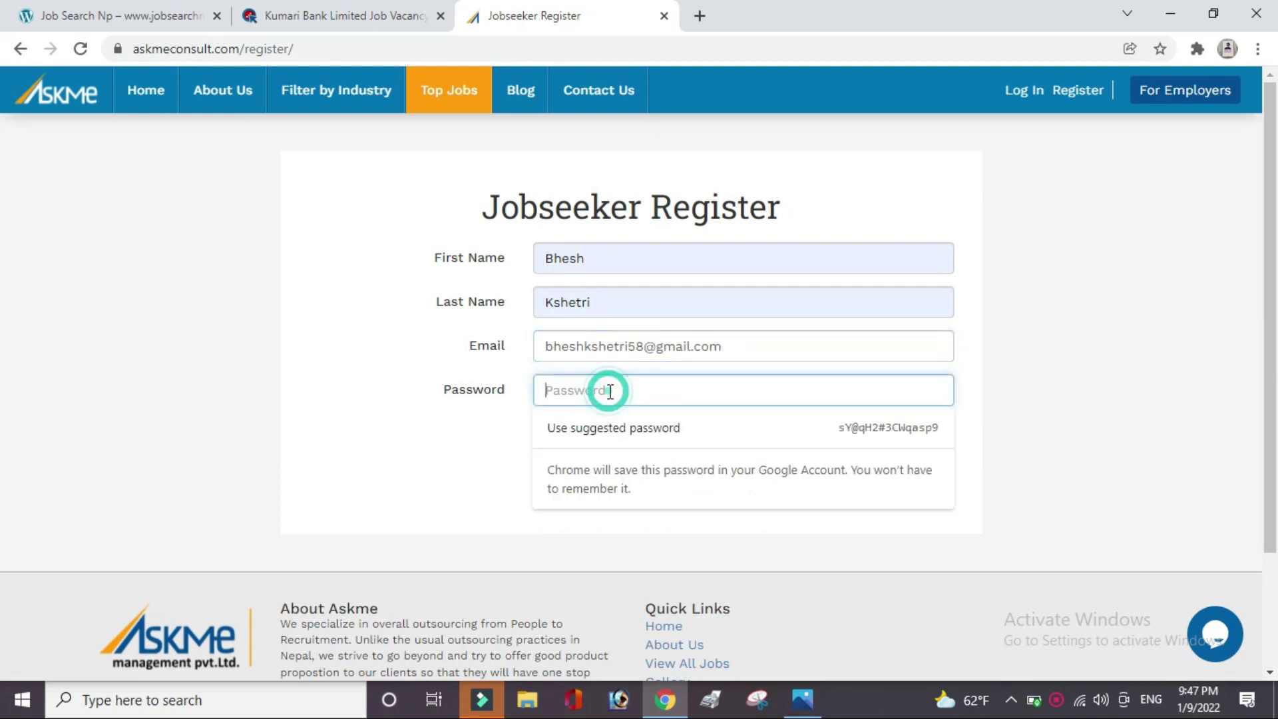
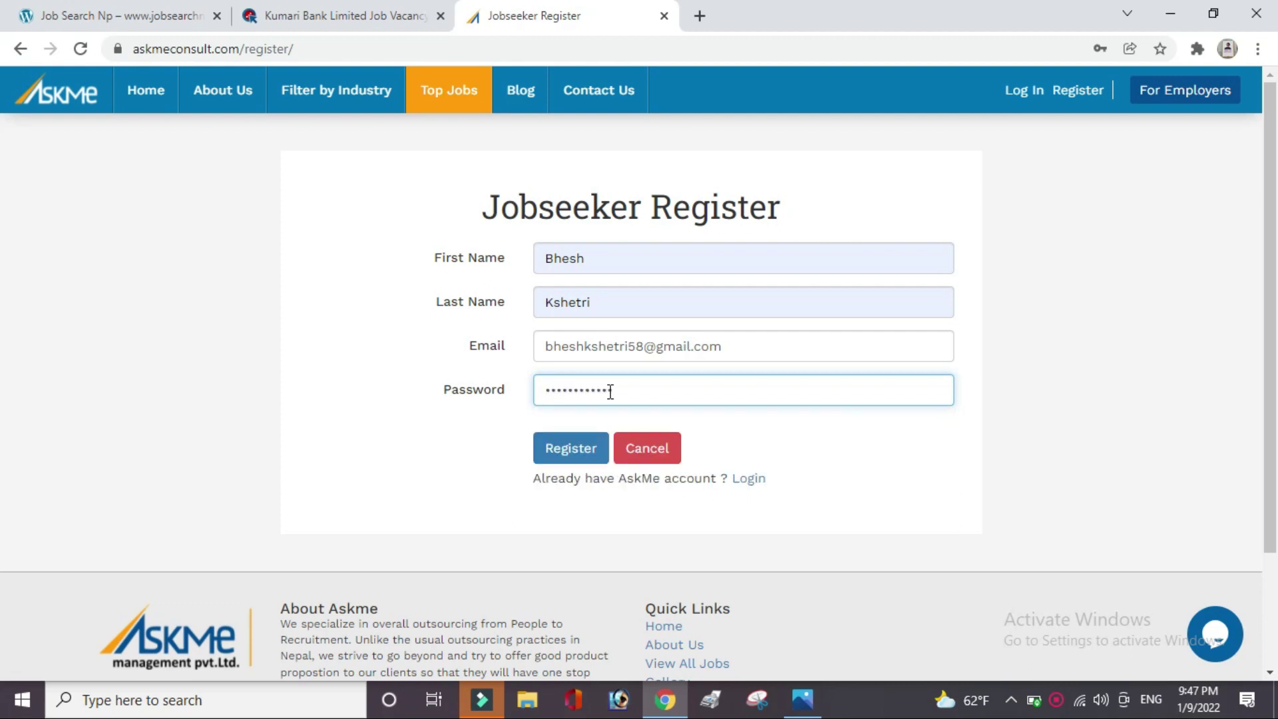
pyautogui.click(596, 449)
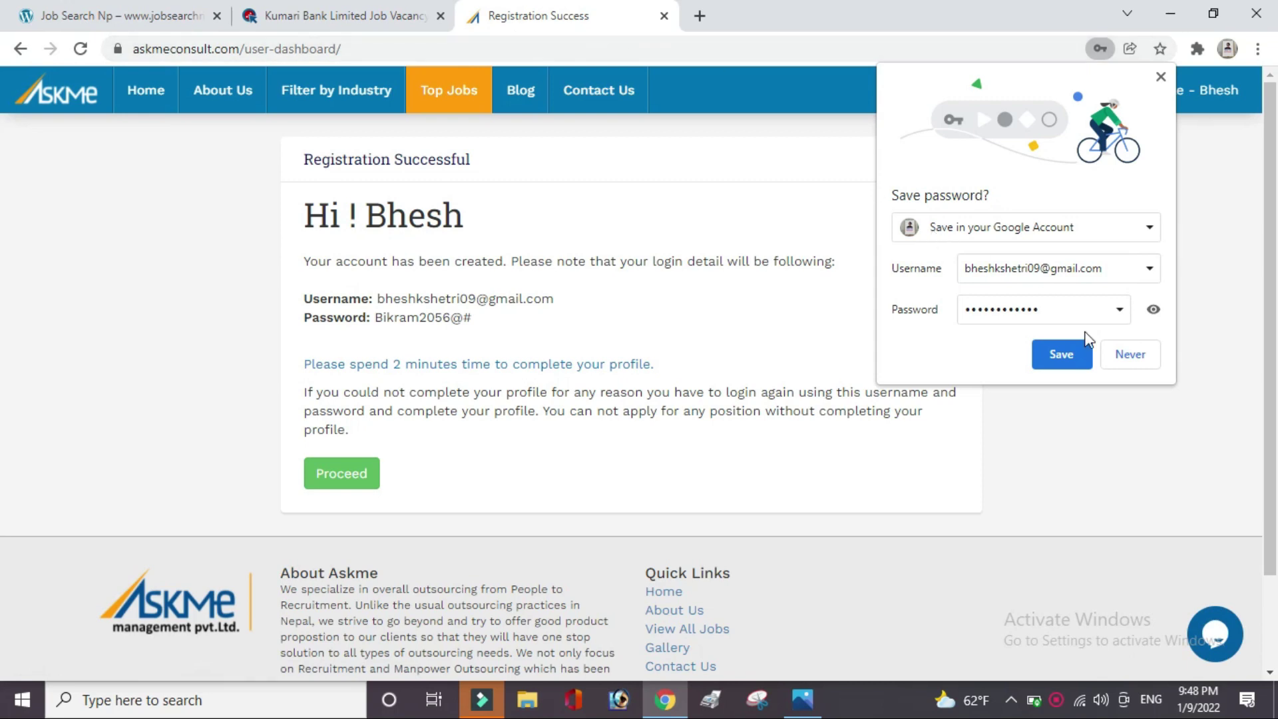
# Step: Save the login in Chrome and proceed from Registration Successful to the Step 1 Personal Detail form
pyautogui.click(1062, 359)
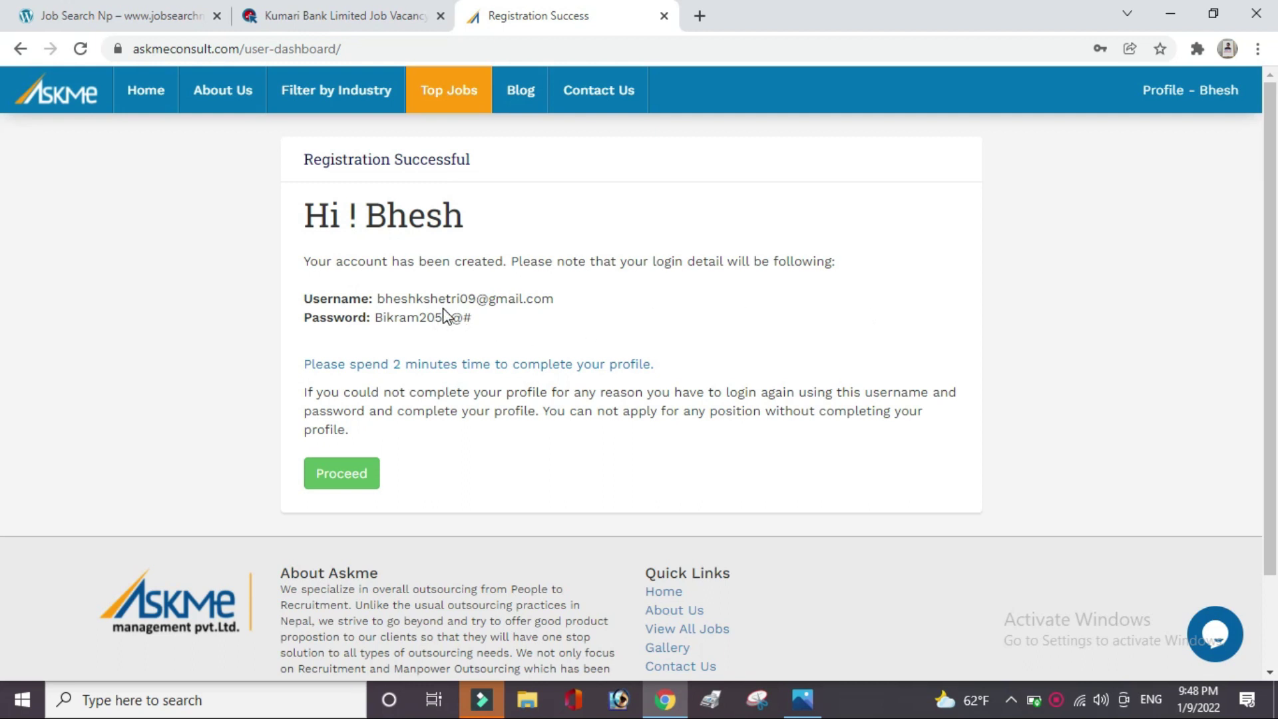
pyautogui.click(344, 482)
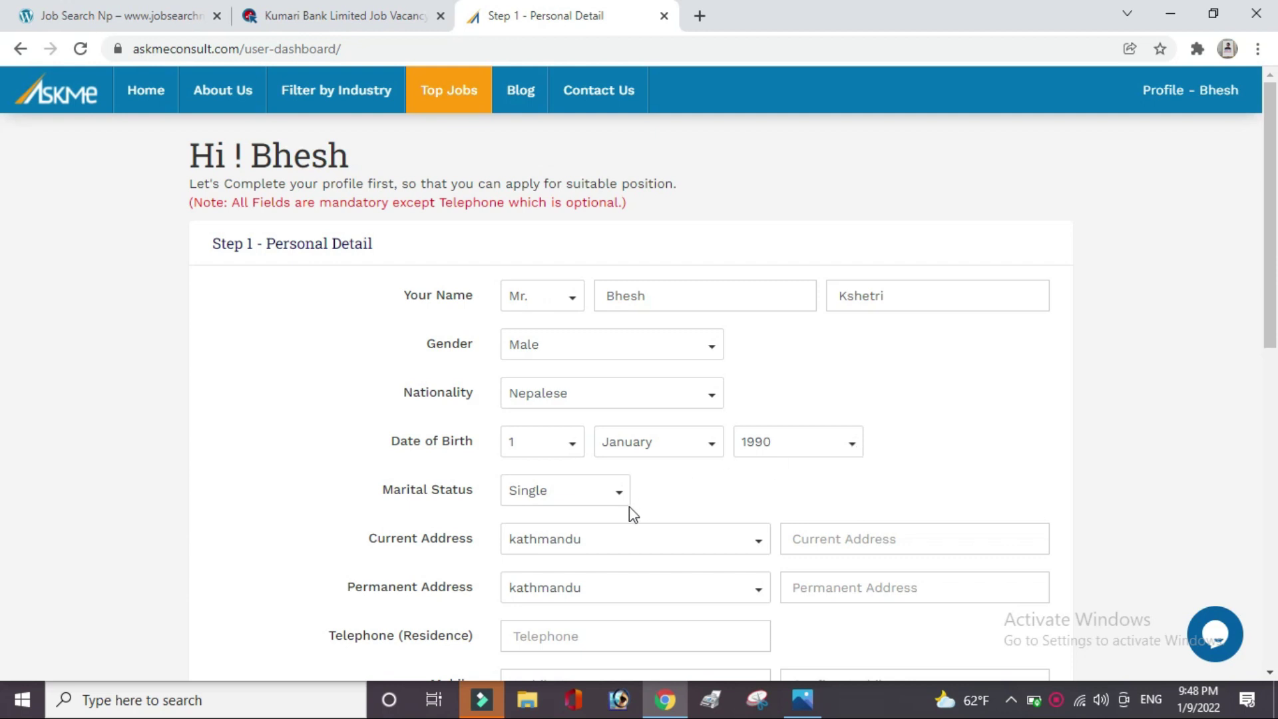
# Step: Set the current address district to banke and autofill its street address
pyautogui.click(741, 540)
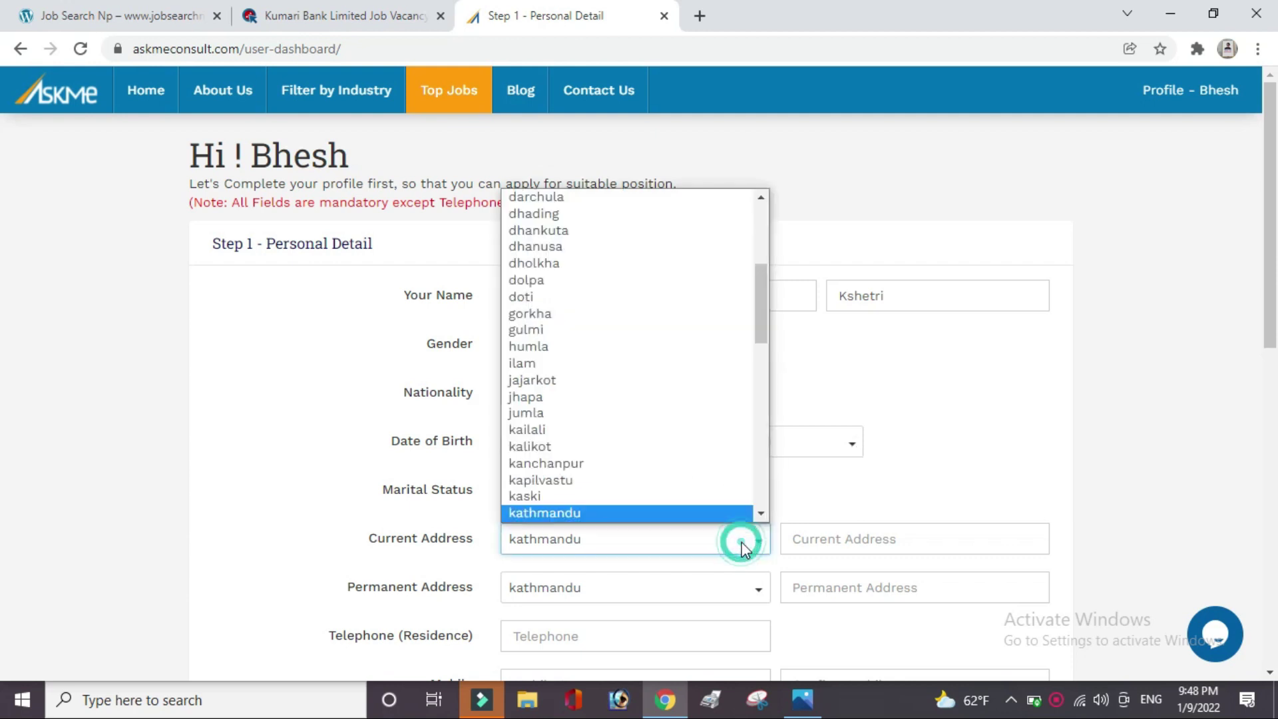
pyautogui.press('n')
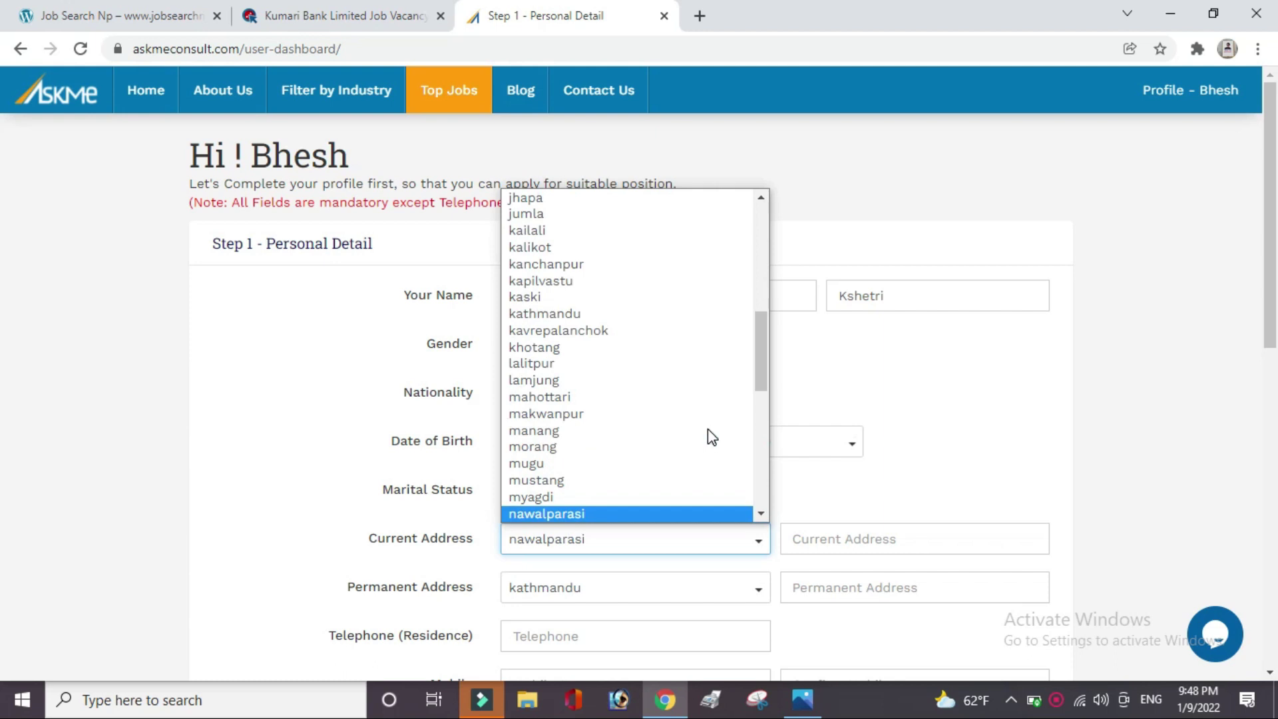
pyautogui.press('b')
pyautogui.press('a')
pyautogui.press('n')
pyautogui.click(909, 537)
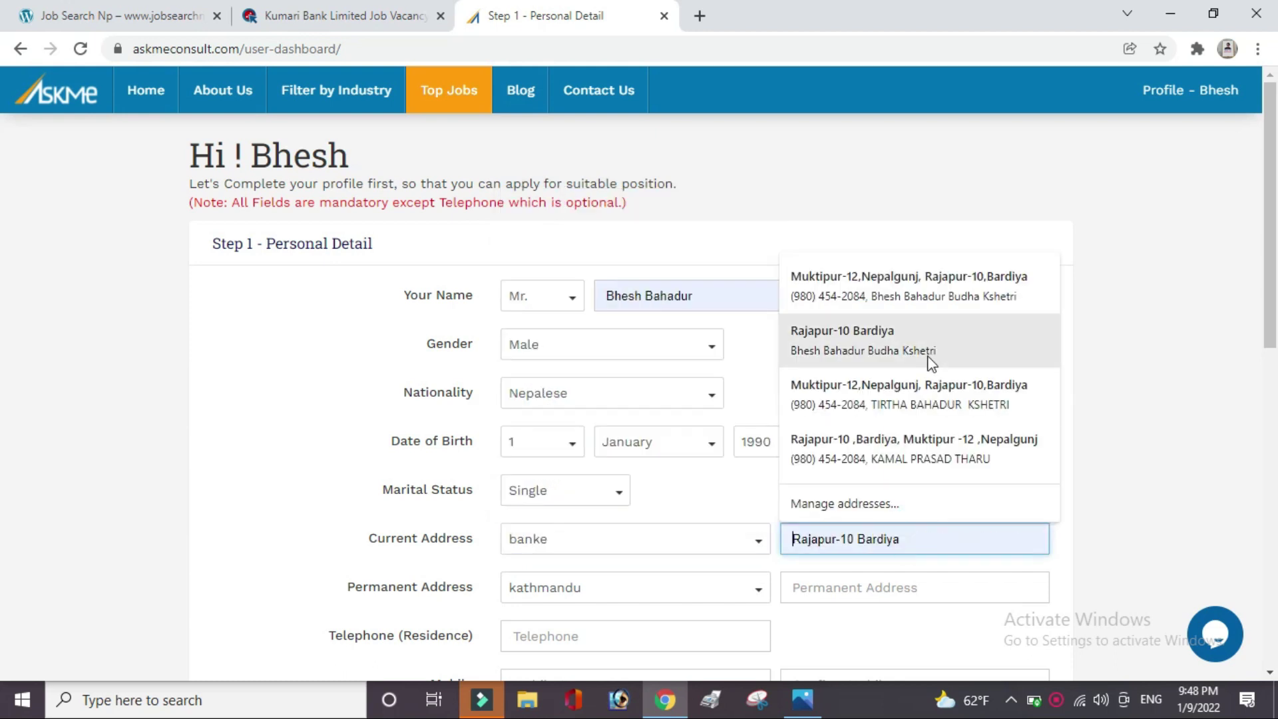
pyautogui.click(933, 392)
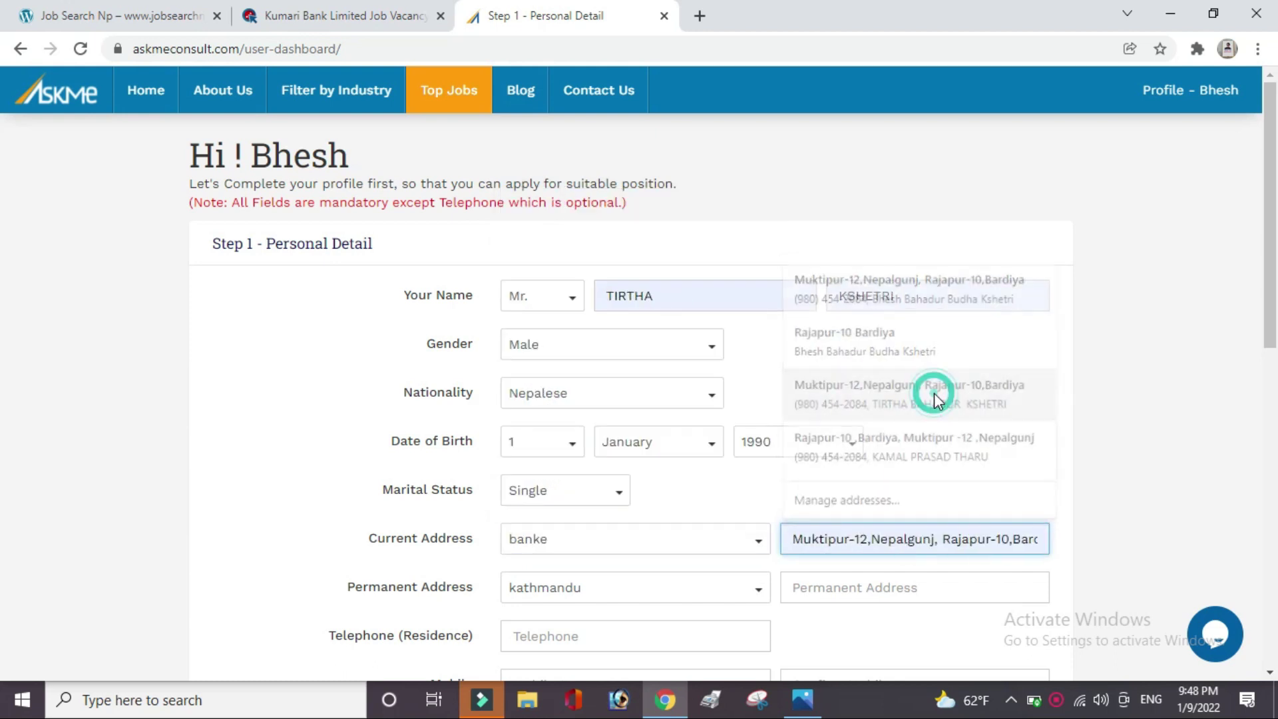
# Step: Set the permanent address district to bardiya and autofill its street address
pyautogui.click(669, 588)
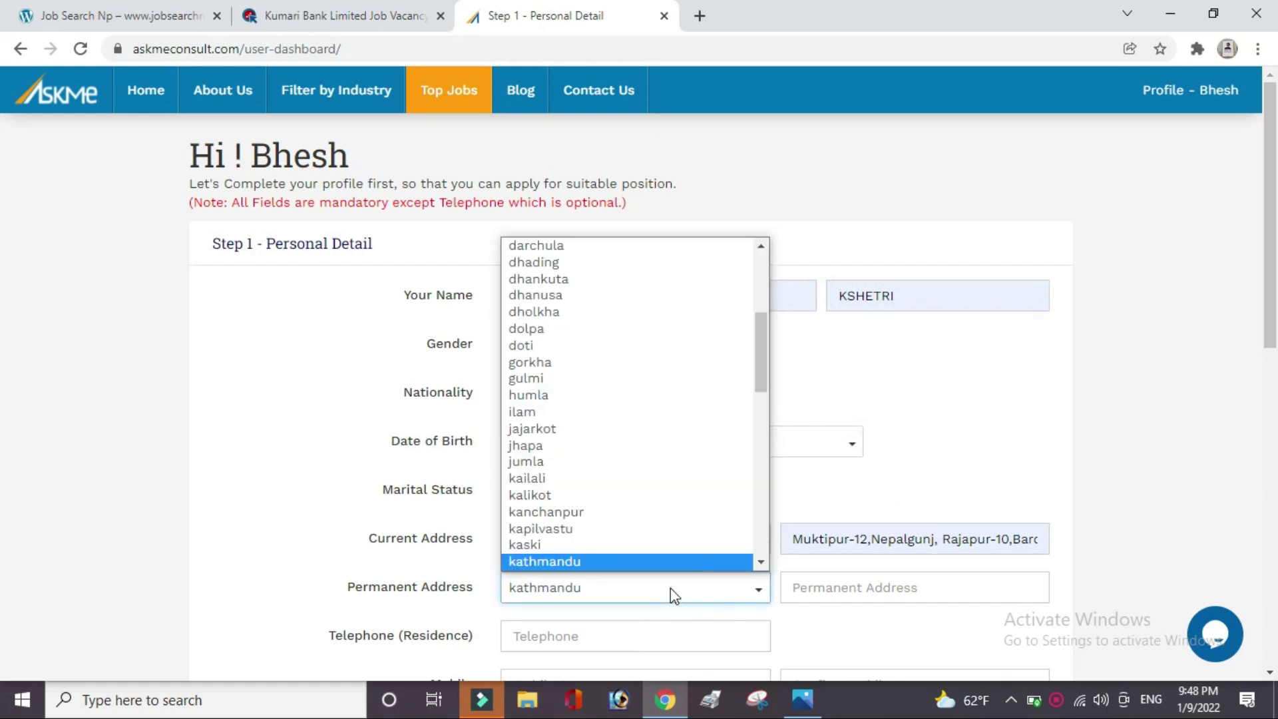
pyautogui.press('b')
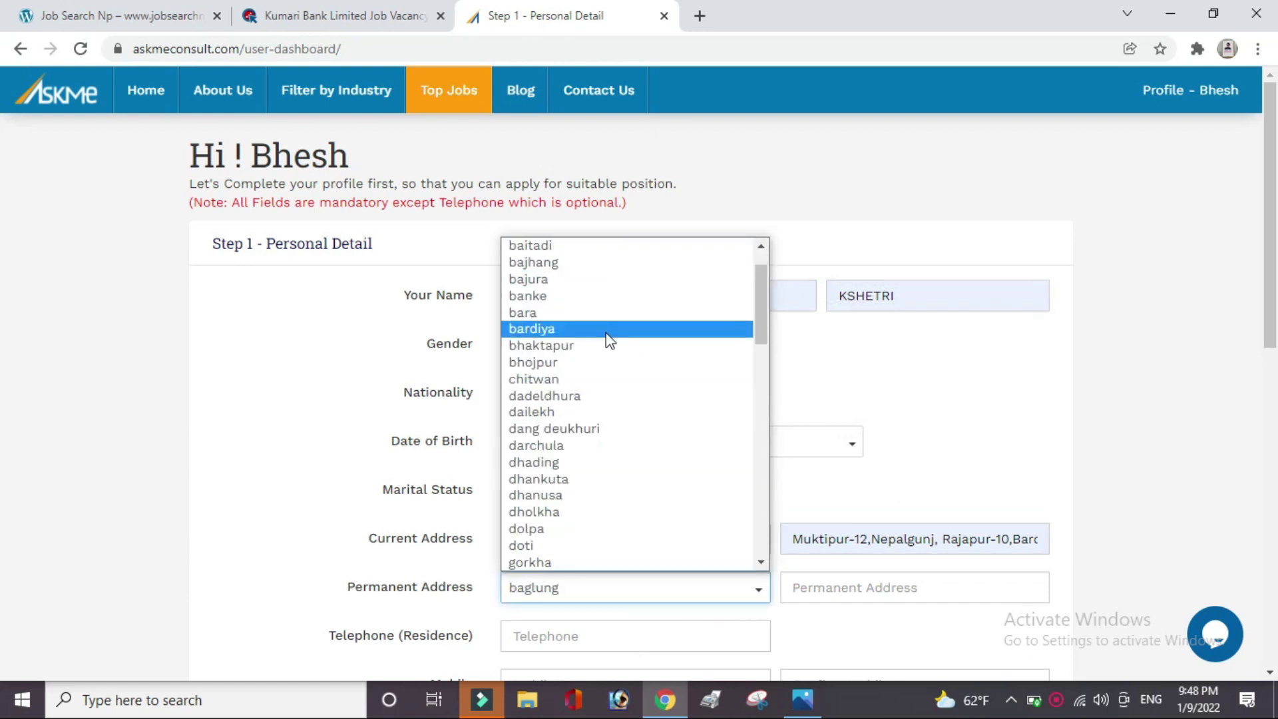
pyautogui.click(610, 335)
pyautogui.click(819, 587)
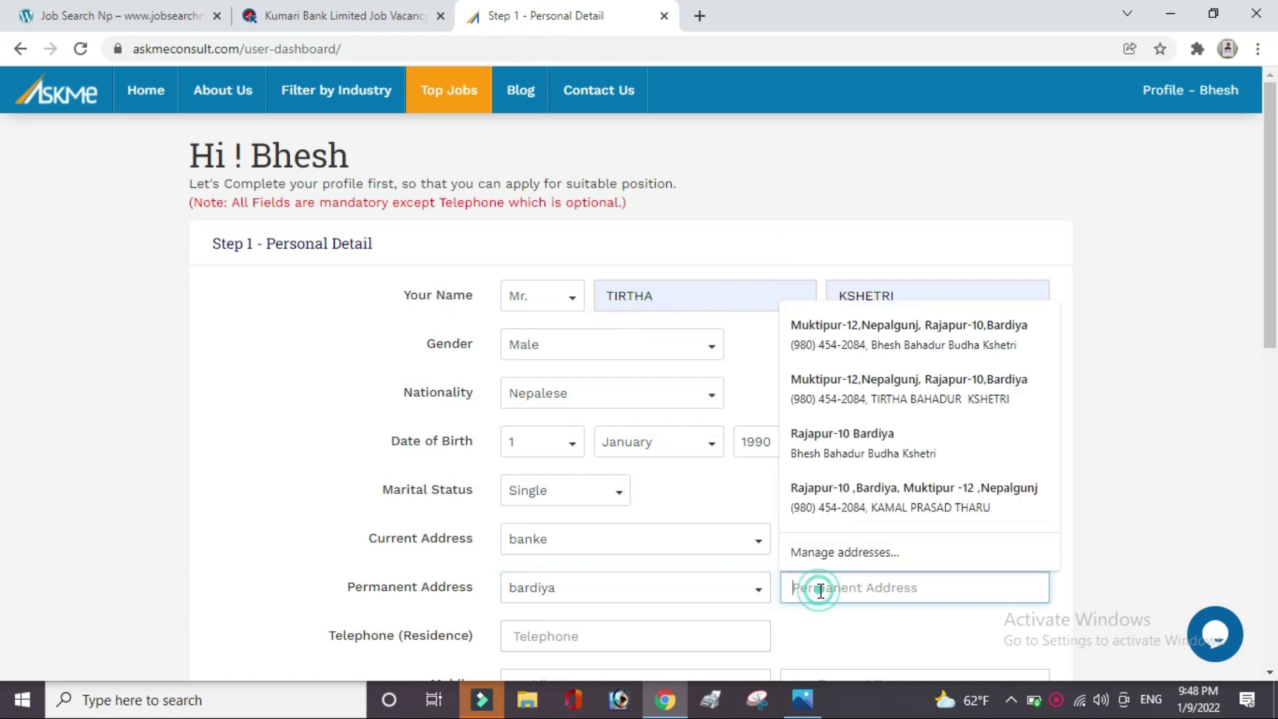
pyautogui.click(850, 490)
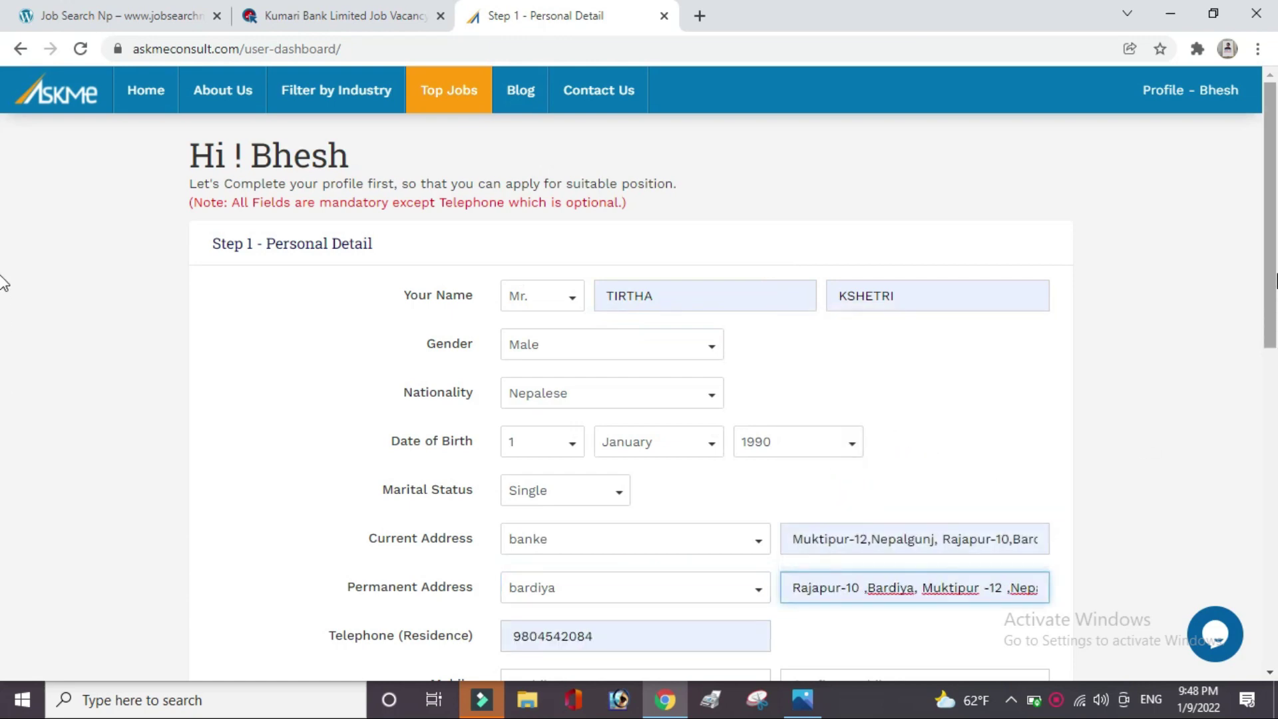
pyautogui.scroll(-6, 3, 293)
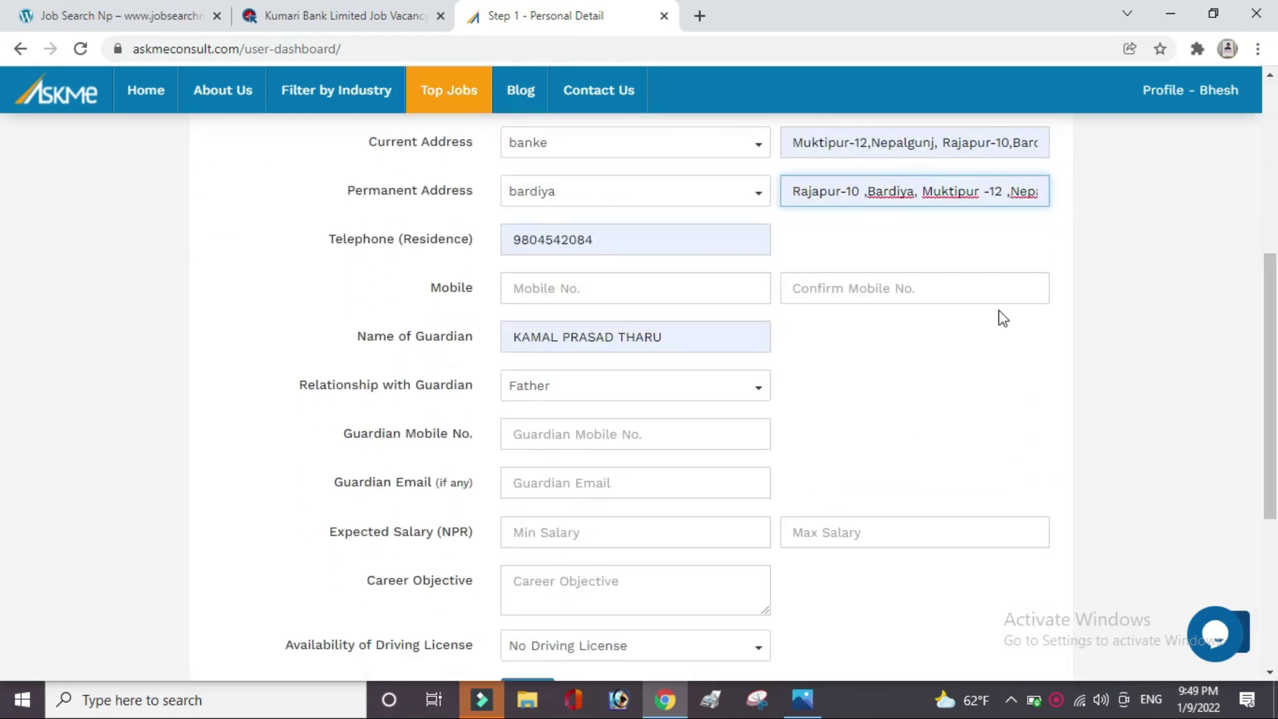
# Step: Fill the mobile number and confirm mobile number from saved entries
pyautogui.click(644, 287)
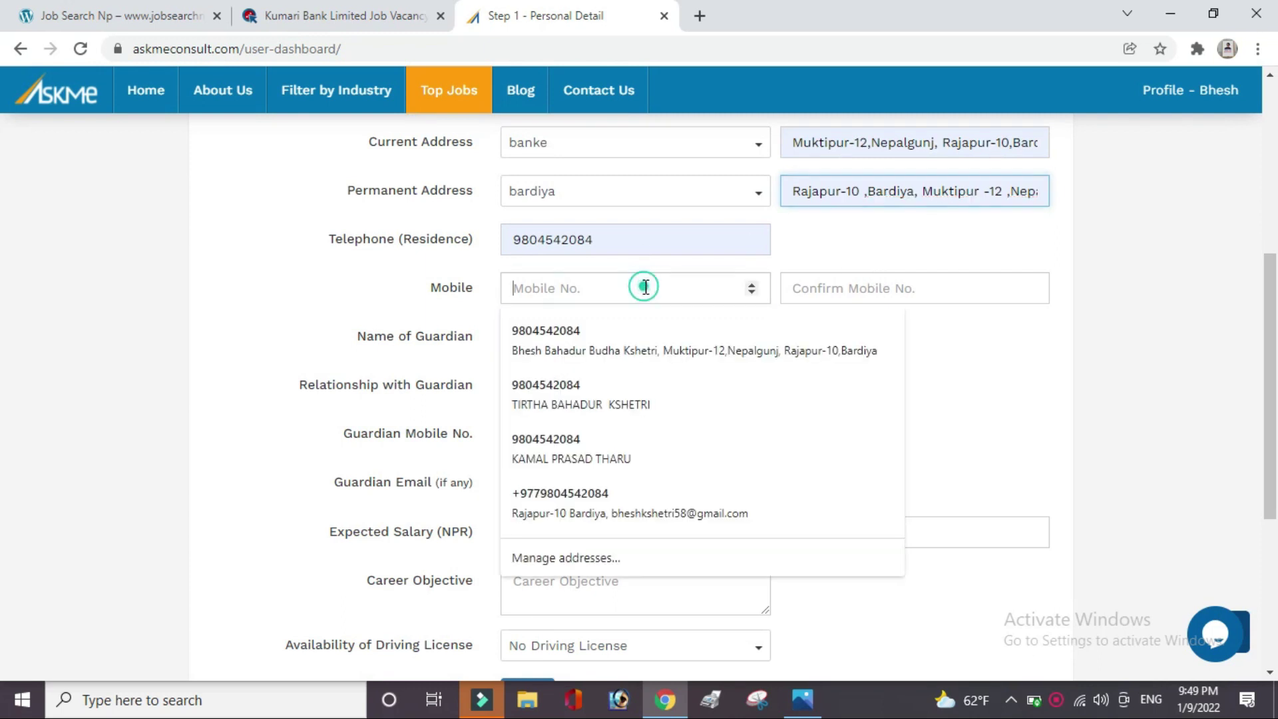
pyautogui.click(607, 353)
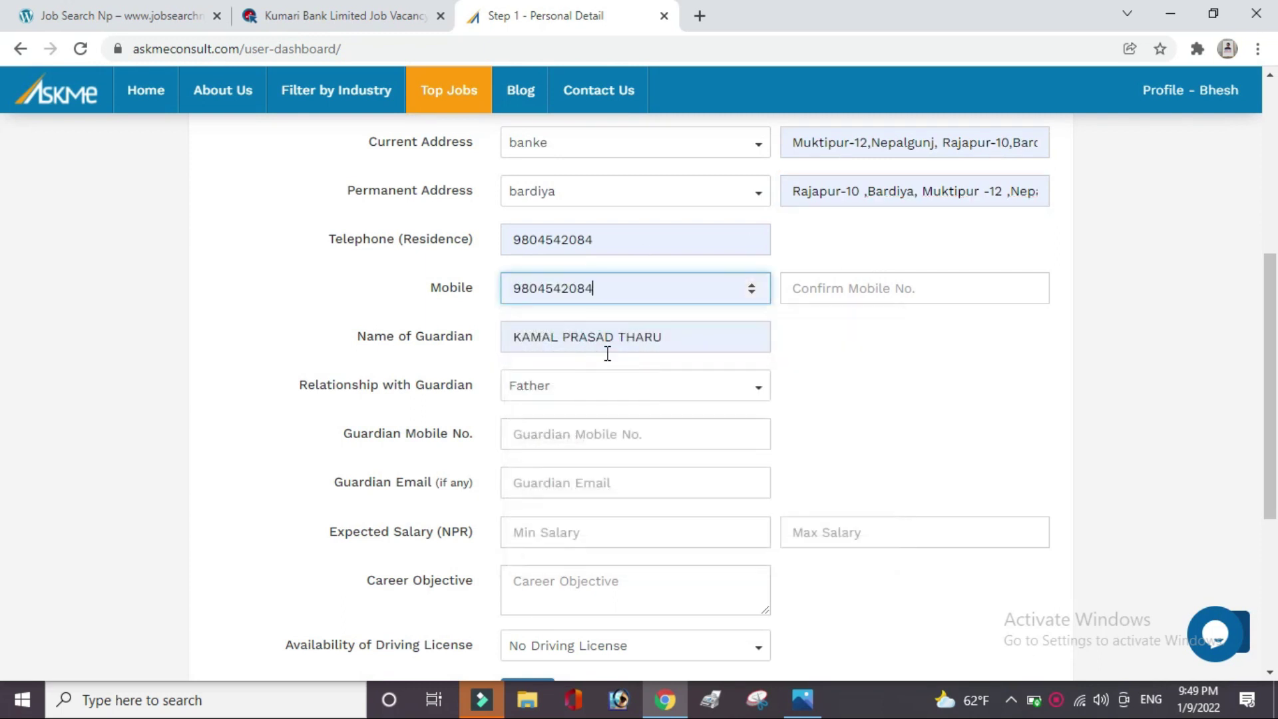
pyautogui.click(867, 282)
pyautogui.click(863, 351)
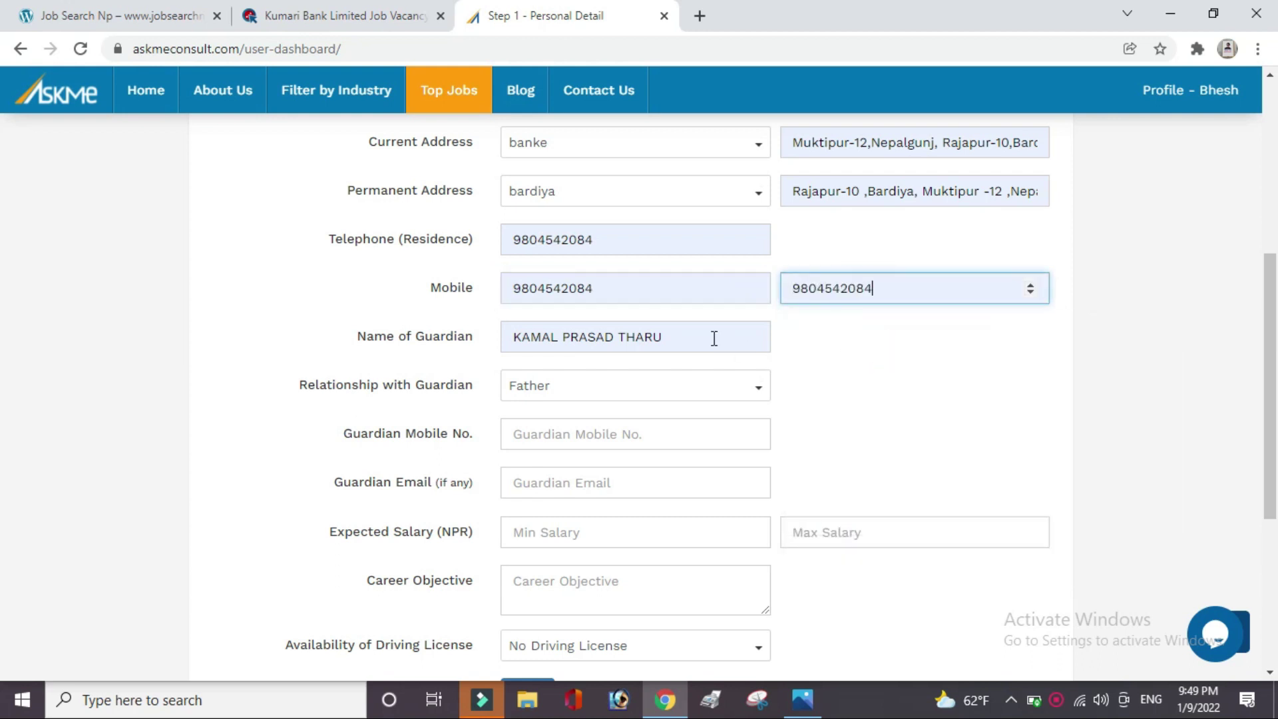
# Step: Trim the last word from the guardian's name and autofill the guardian's mobile
pyautogui.doubleClick(667, 336)
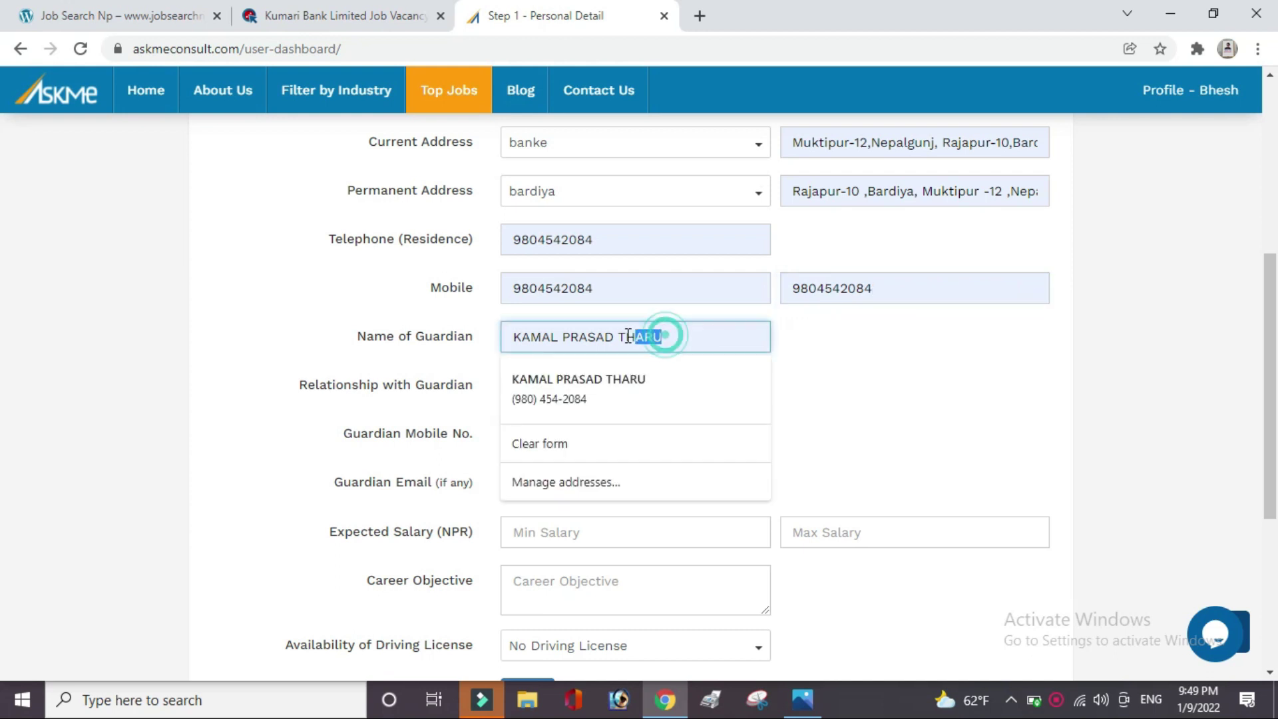
pyautogui.press('BackSpace')
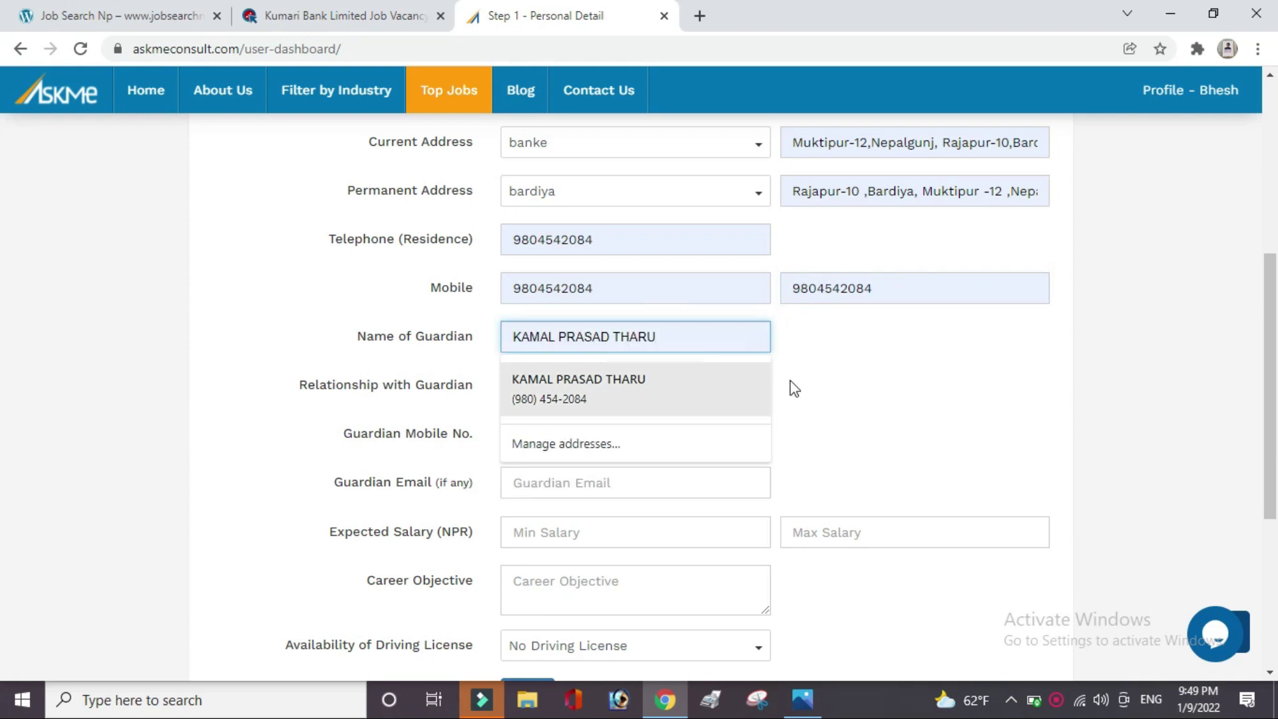
pyautogui.click(838, 417)
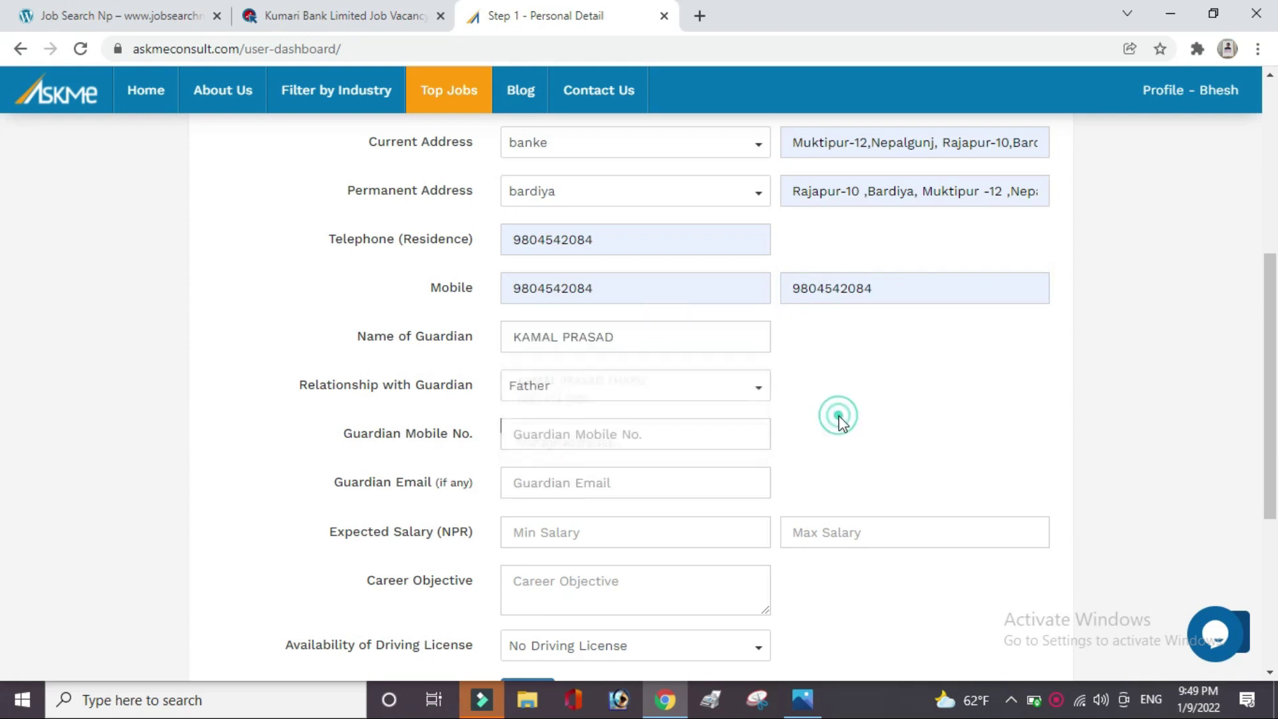
pyautogui.click(649, 436)
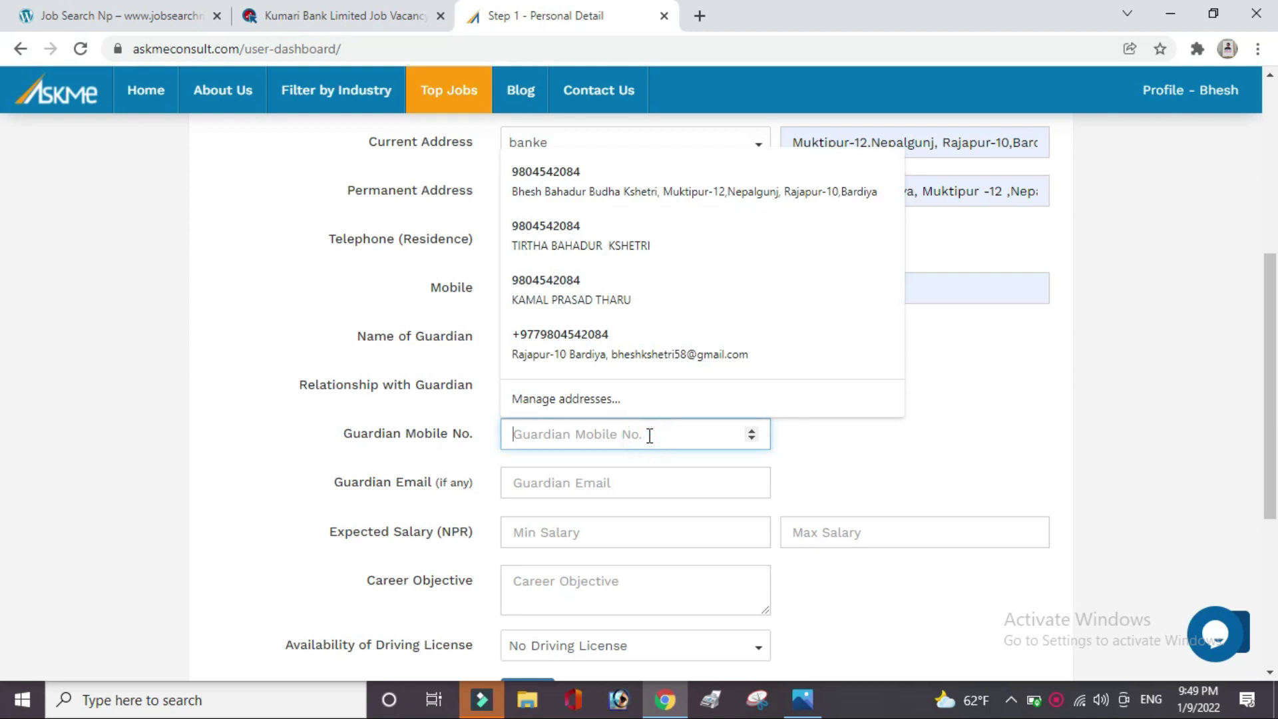
pyautogui.click(602, 280)
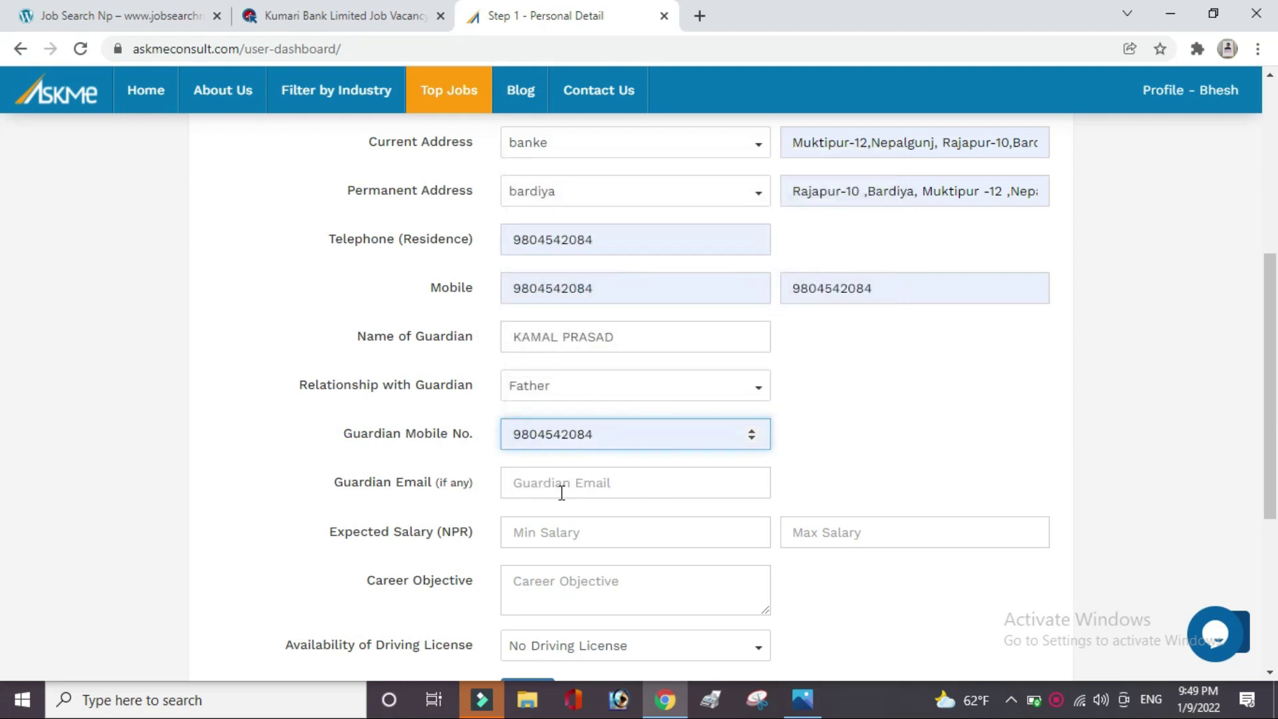
# Step: Set the expected salary range to a minimum of 20,000 and maximum of 30,000
pyautogui.click(567, 533)
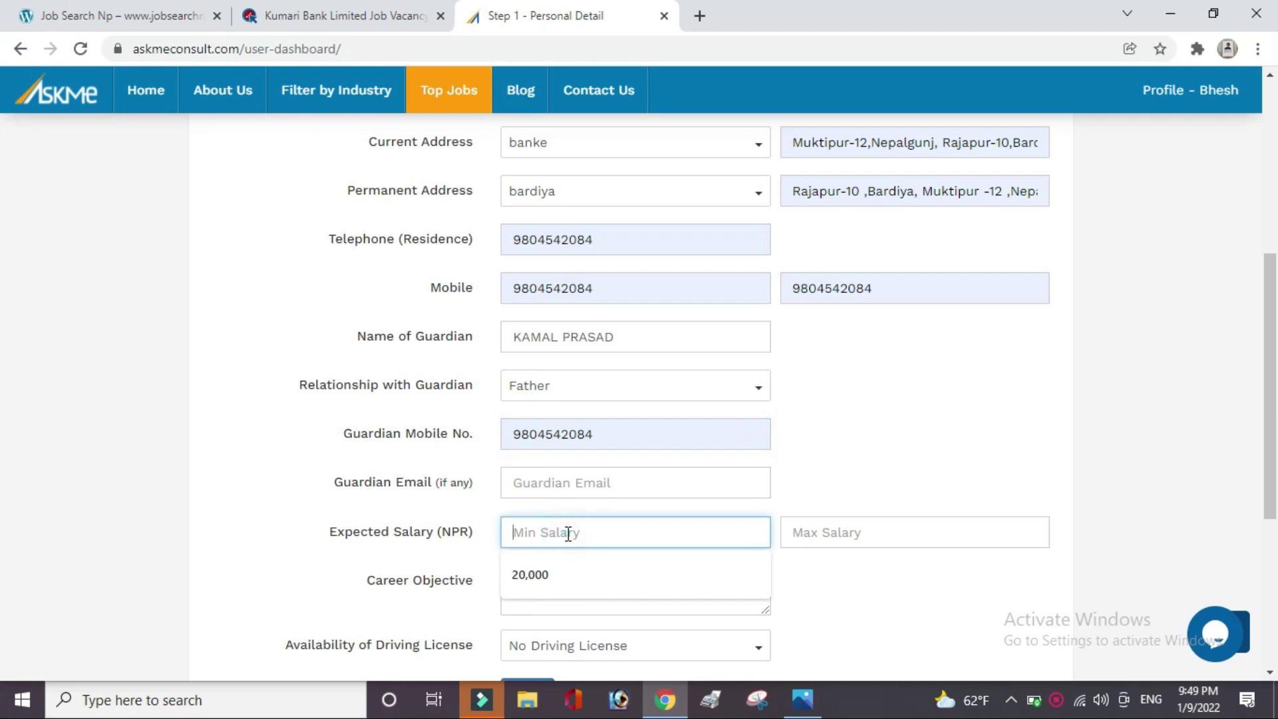
pyautogui.click(562, 574)
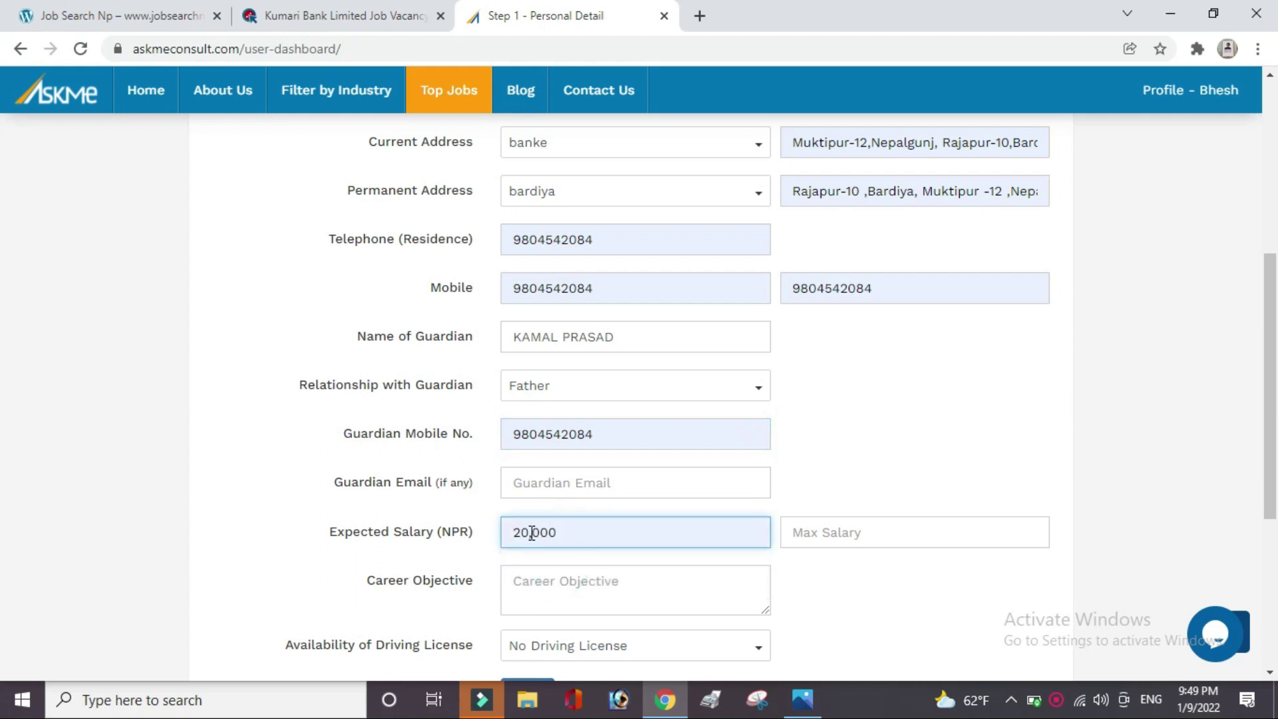
pyautogui.click(590, 537)
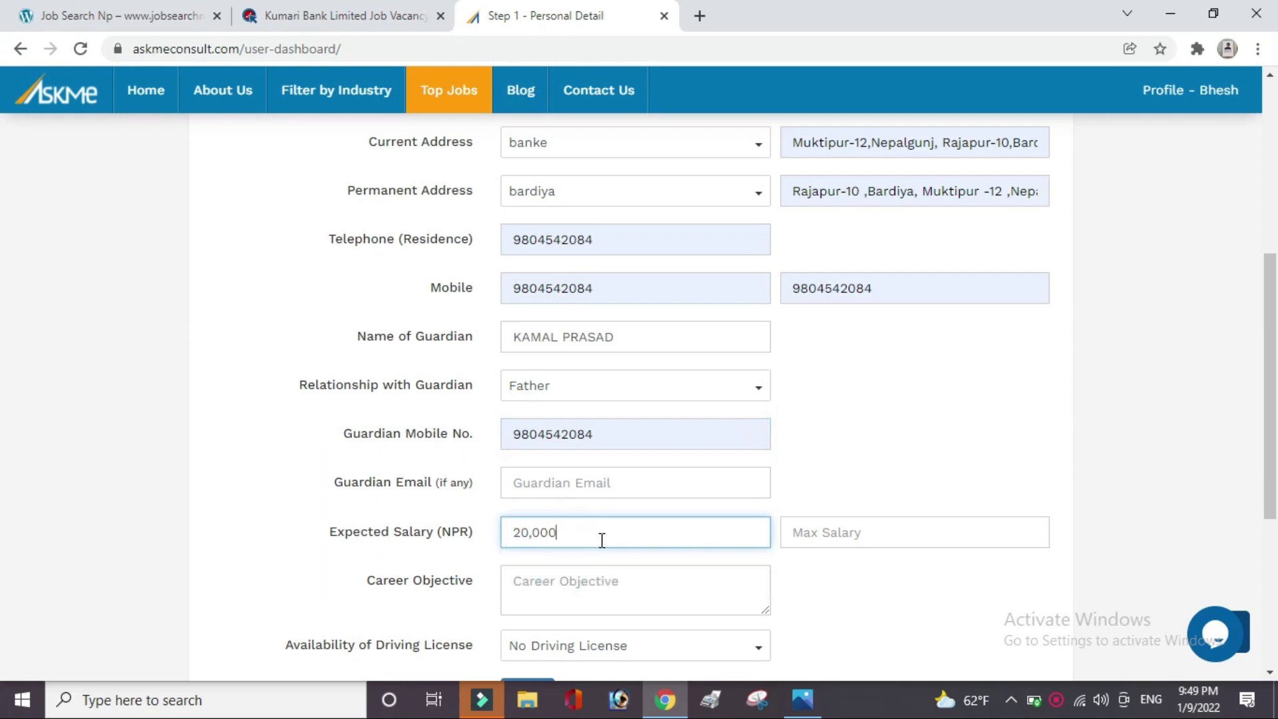
pyautogui.click(845, 530)
pyautogui.click(843, 570)
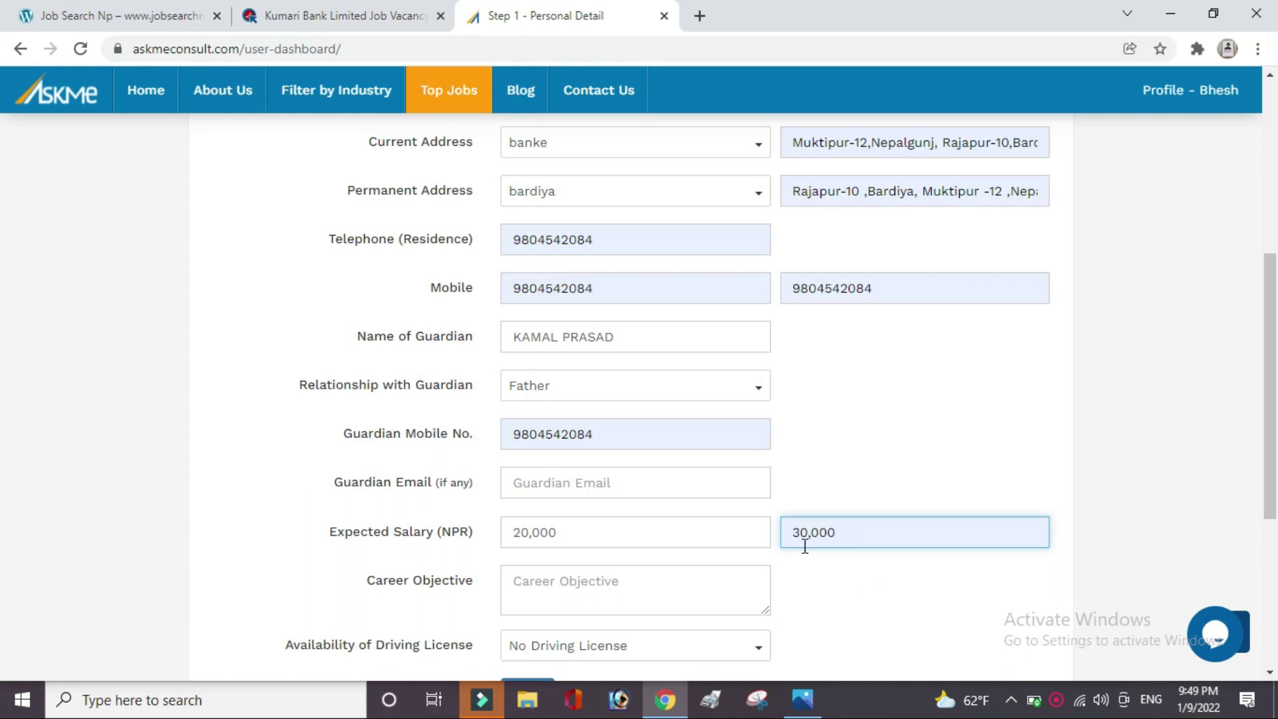
# Step: Enter 'sdfcvmbn dfcvmb' as the career objective
pyautogui.click(632, 580)
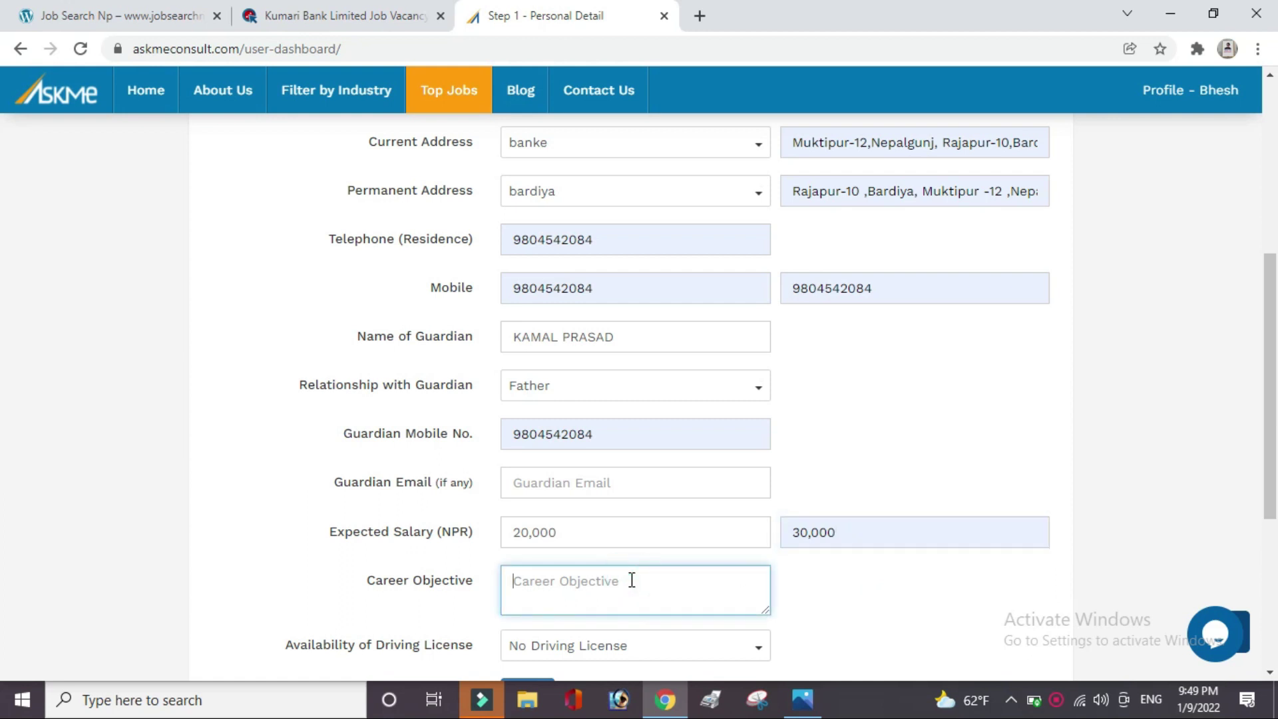
pyautogui.write('sdfcvmbn ')
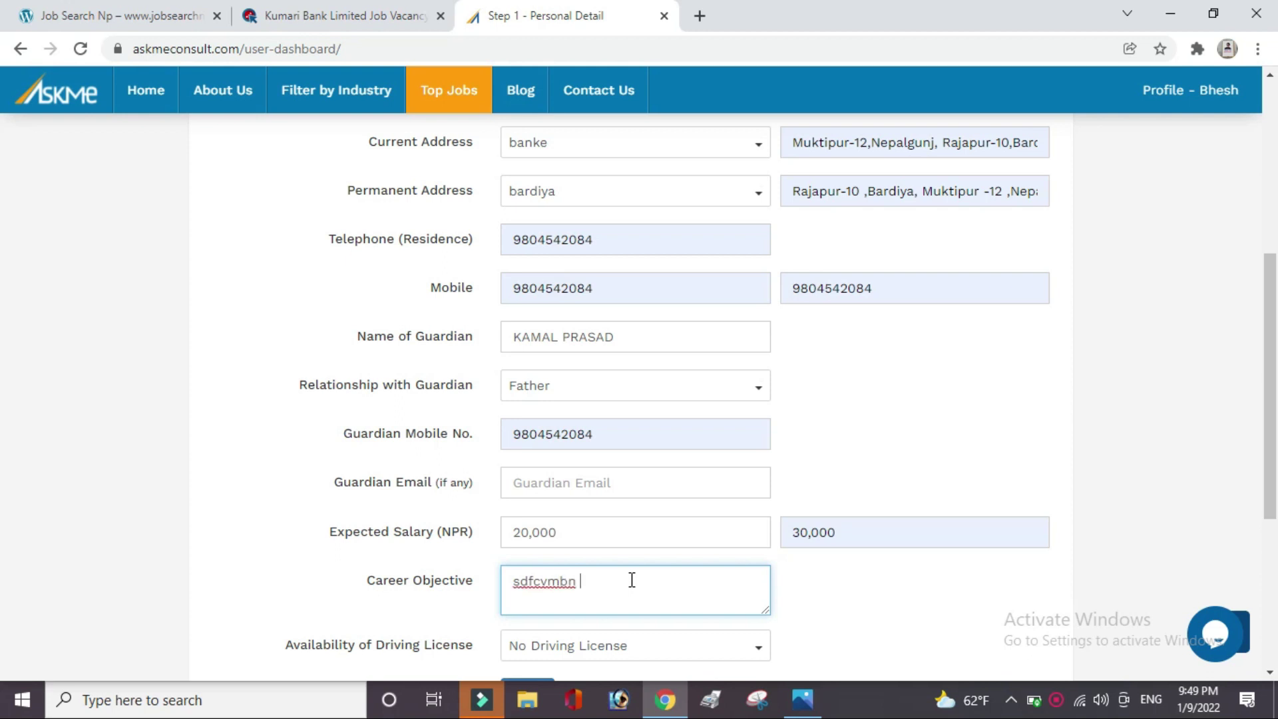
pyautogui.write('dfcvmb')
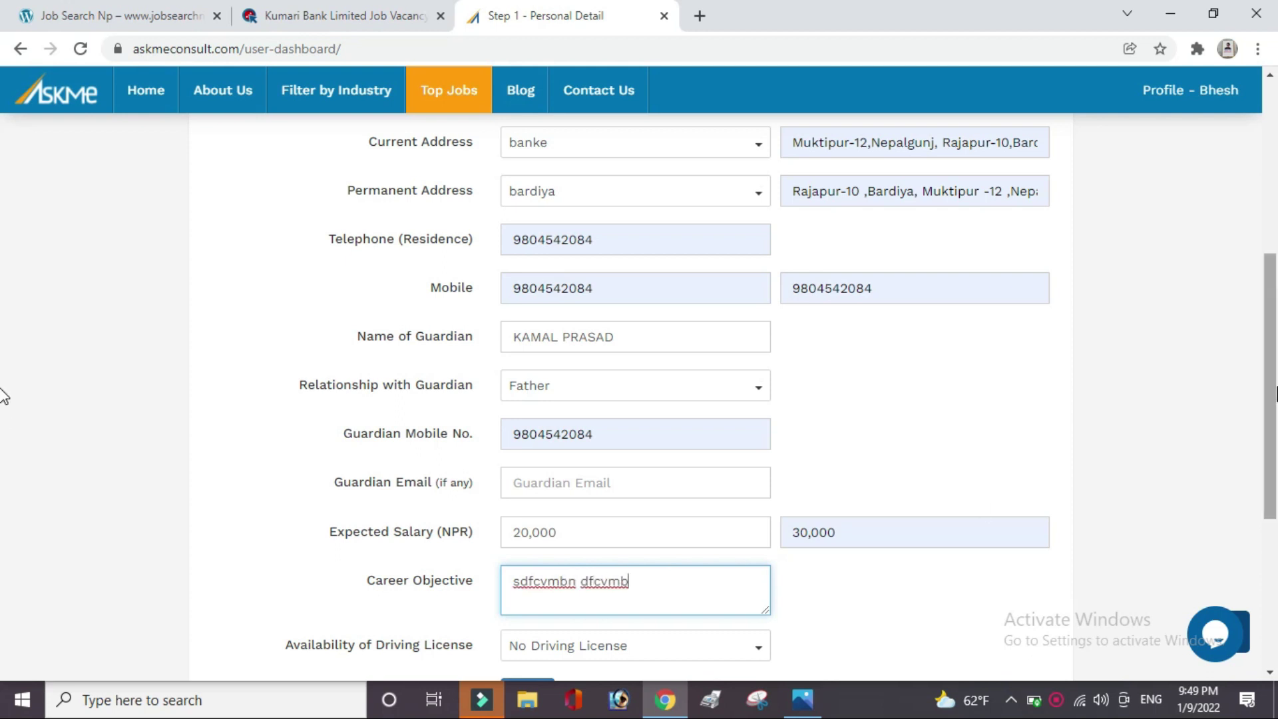
pyautogui.scroll(-3, 3, 425)
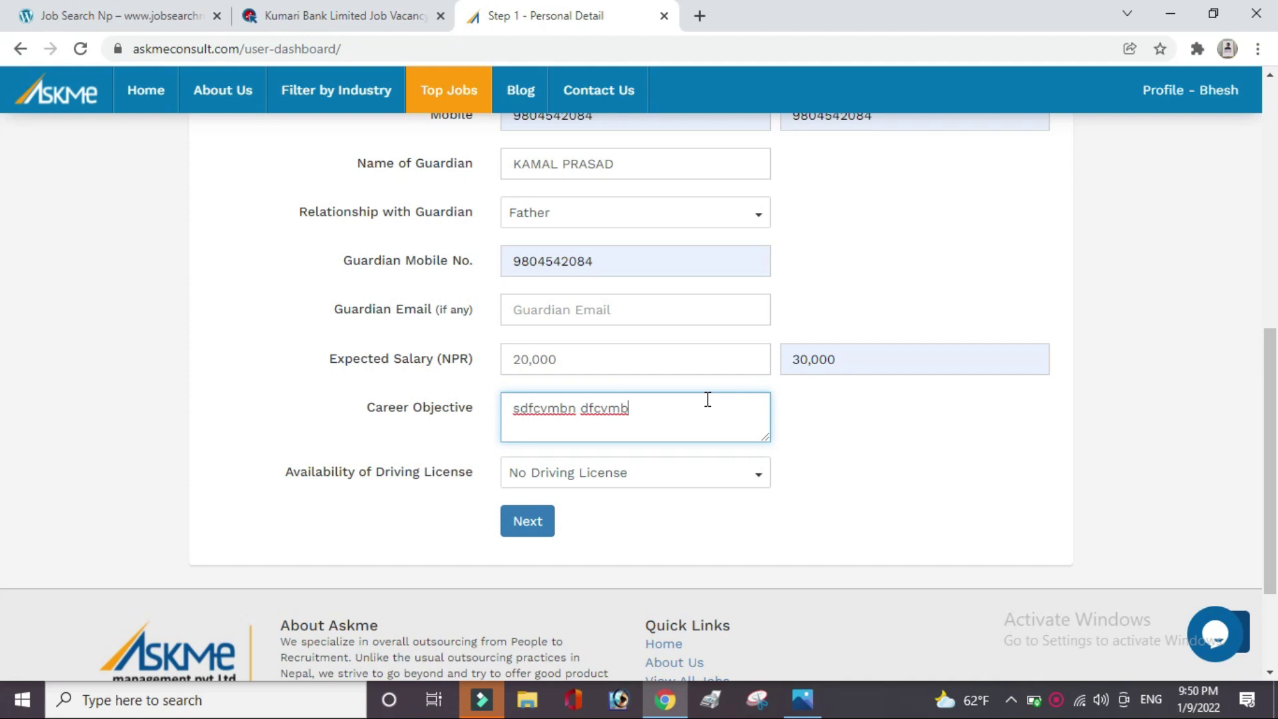
# Step: Choose Two Wheeler as the driving licence and submit the personal details
pyautogui.click(669, 473)
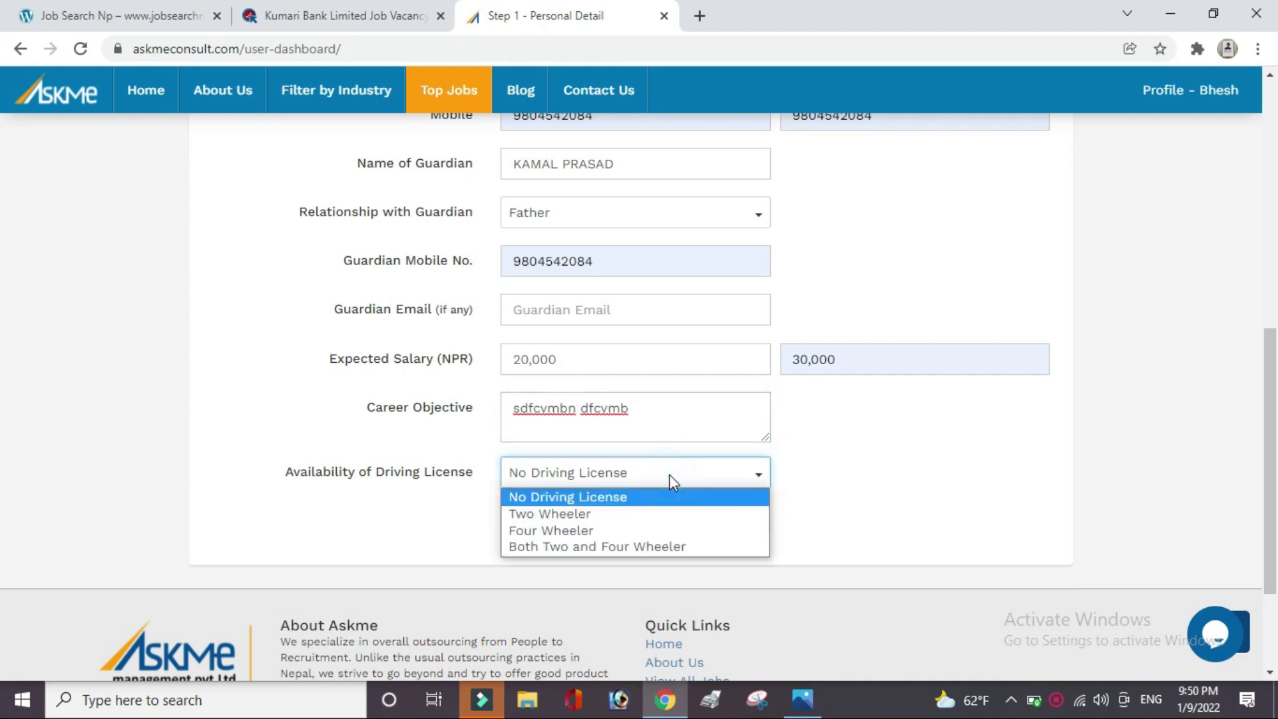
pyautogui.click(622, 514)
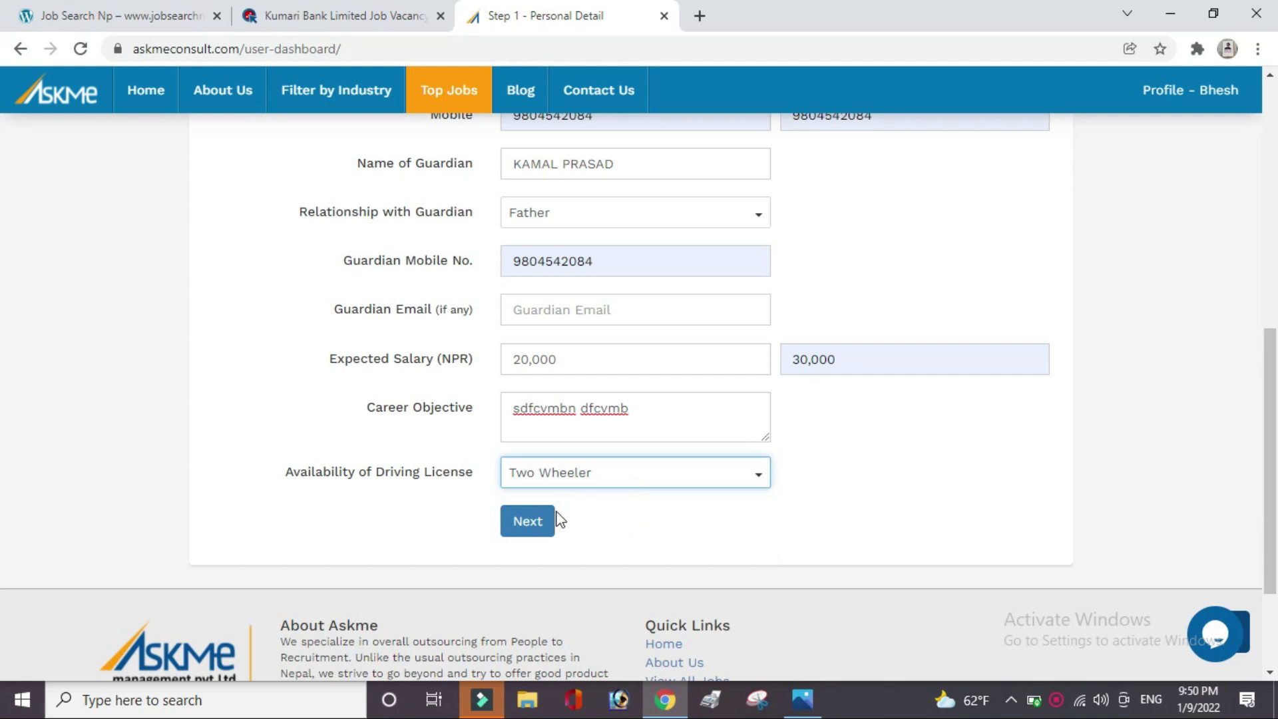
pyautogui.click(537, 521)
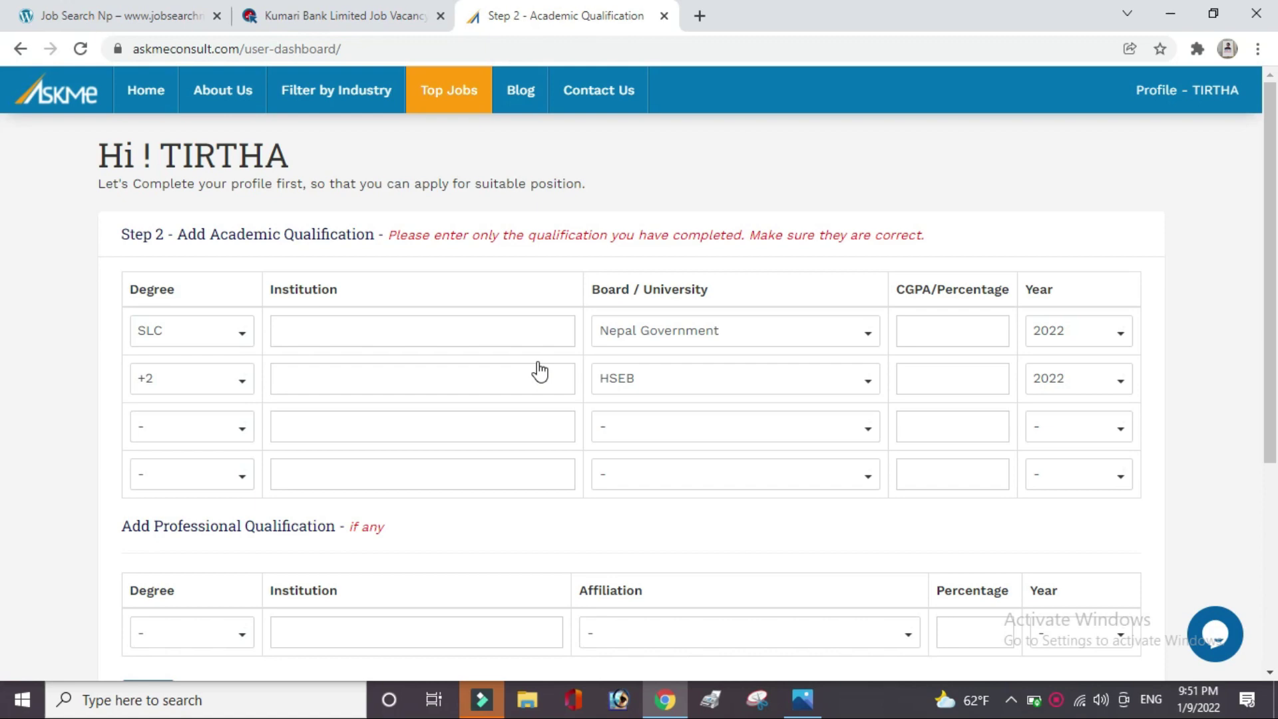
# Step: Fill the SLC row: institution abc, 64.40%, year 2013
pyautogui.click(422, 330)
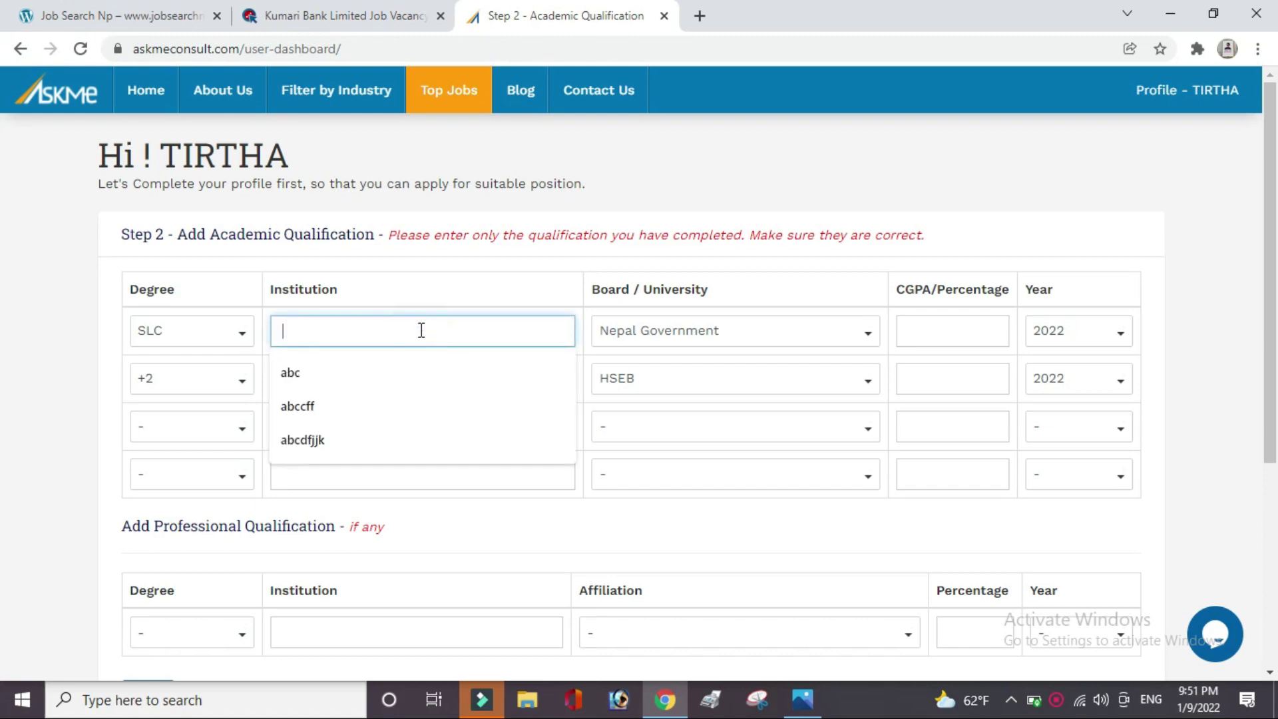
pyautogui.click(375, 369)
pyautogui.click(657, 338)
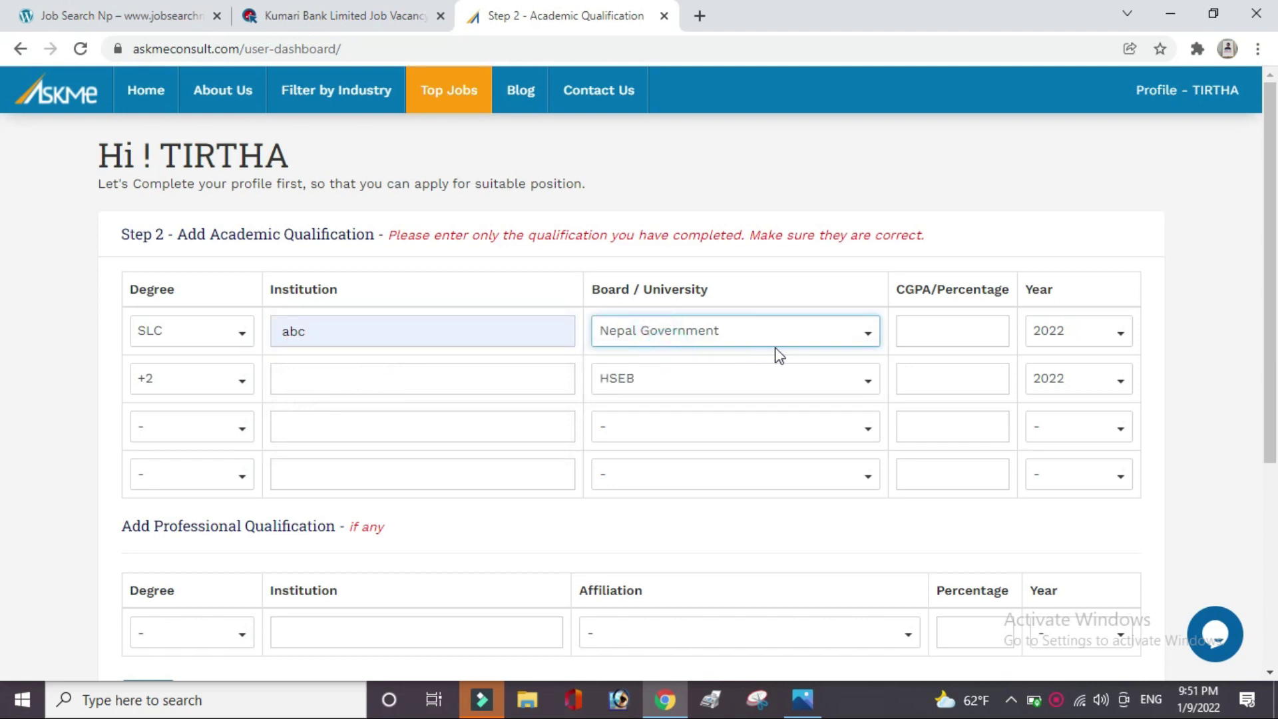
pyautogui.click(961, 331)
pyautogui.click(943, 367)
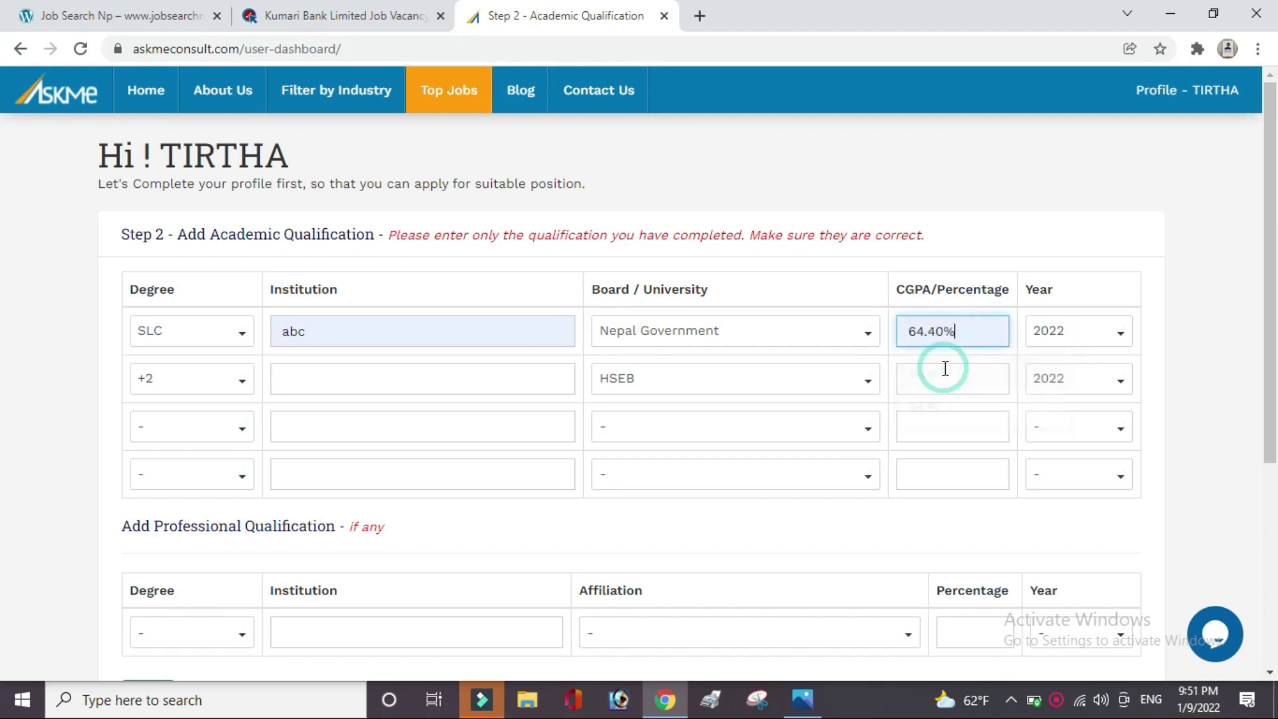
pyautogui.click(1118, 342)
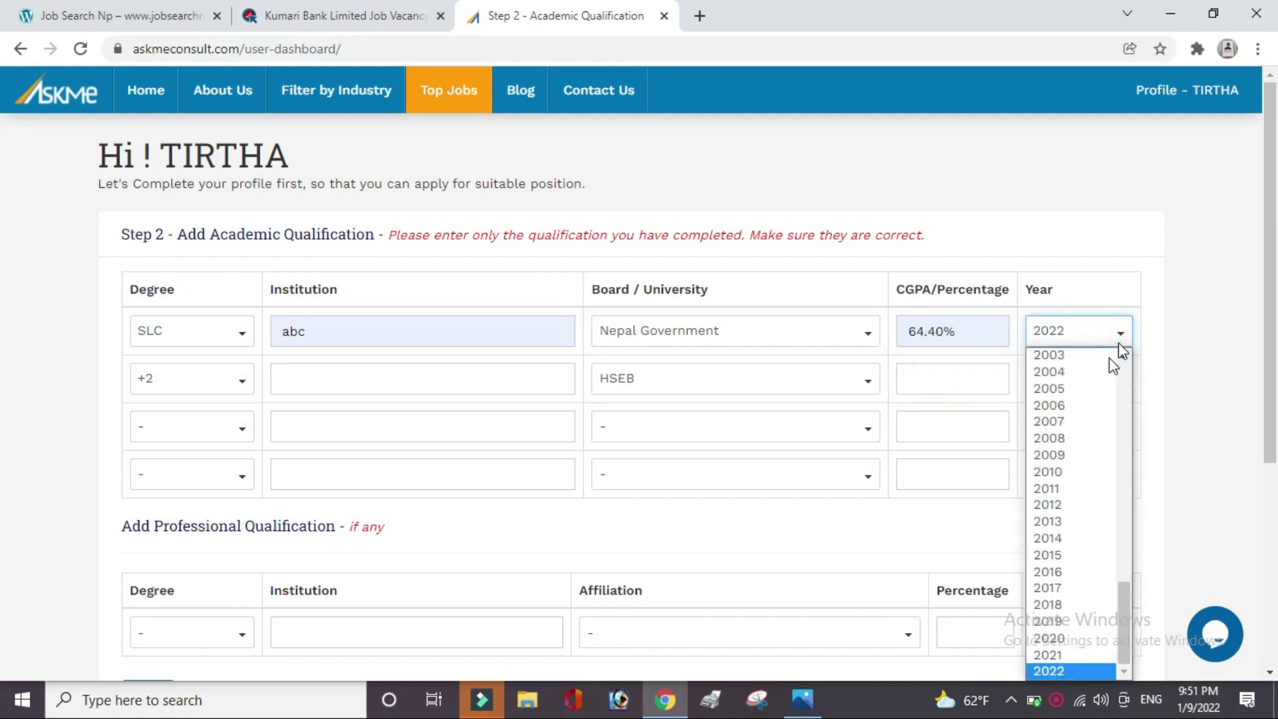
pyautogui.click(1055, 521)
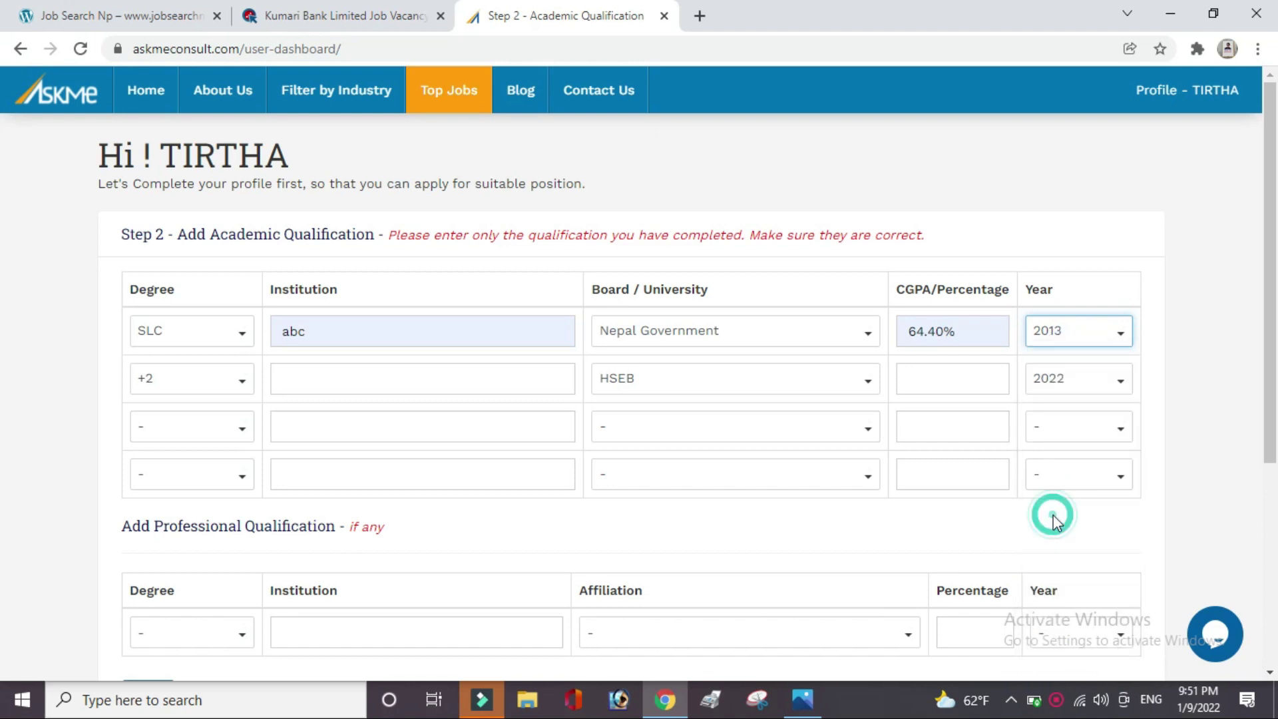
# Step: Fill the +2 row: institution def, 60%, year 2015
pyautogui.click(514, 383)
pyautogui.click(435, 419)
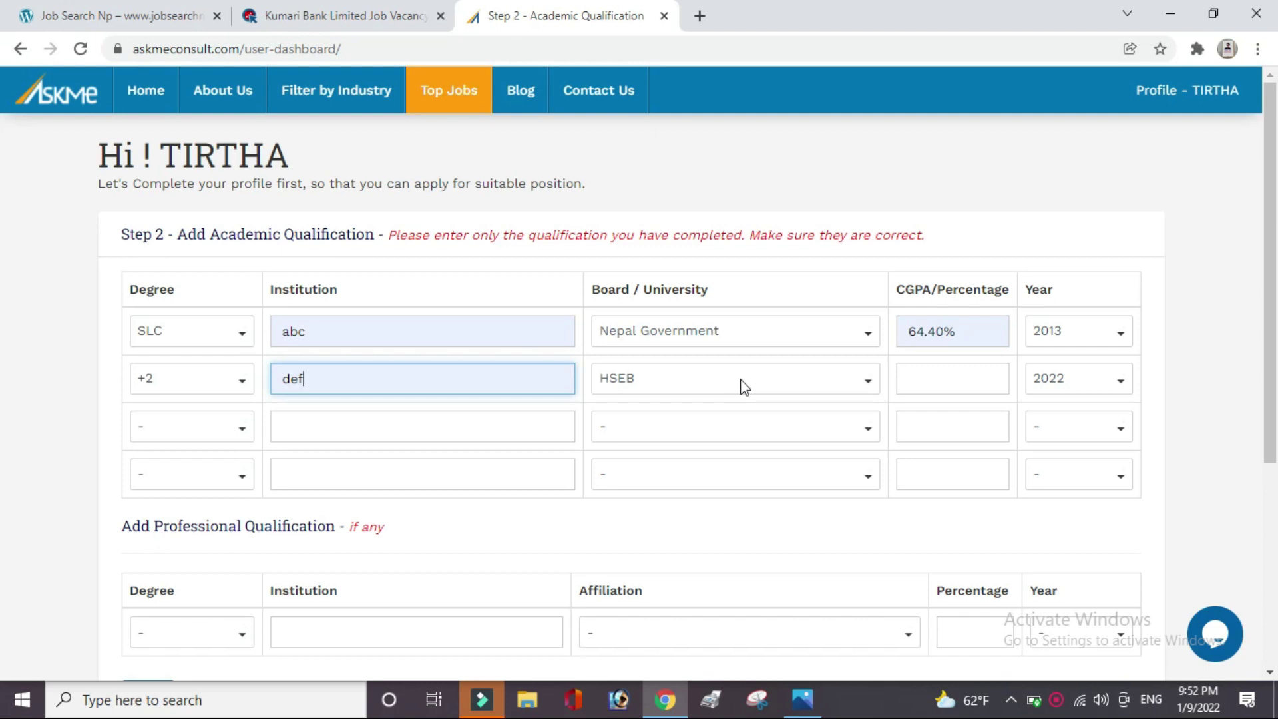
pyautogui.click(921, 391)
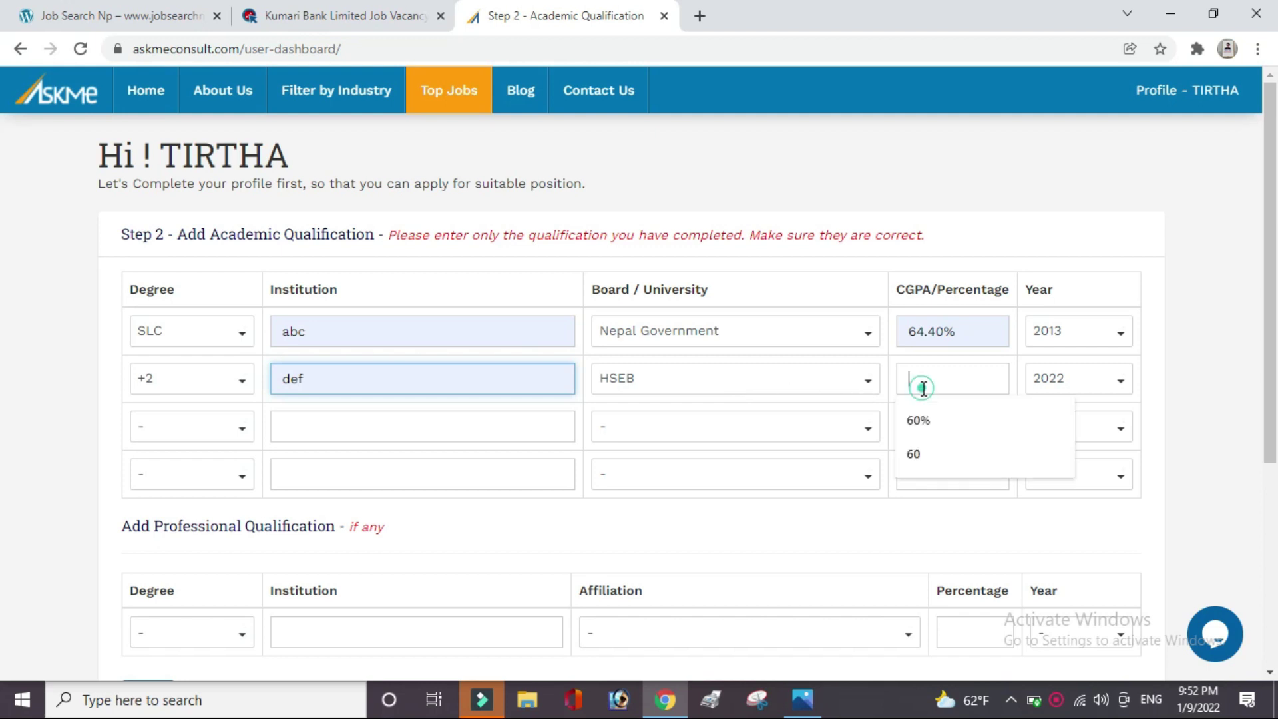
pyautogui.click(921, 422)
pyautogui.click(1074, 382)
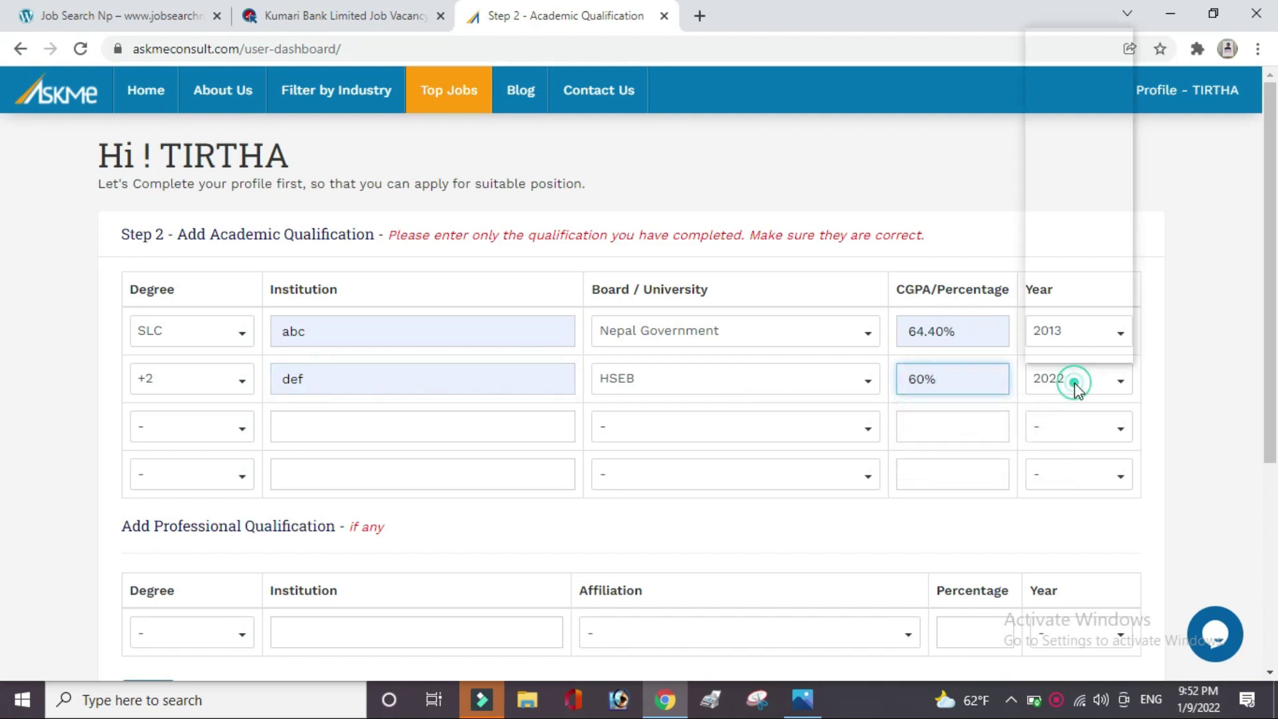
pyautogui.click(1057, 246)
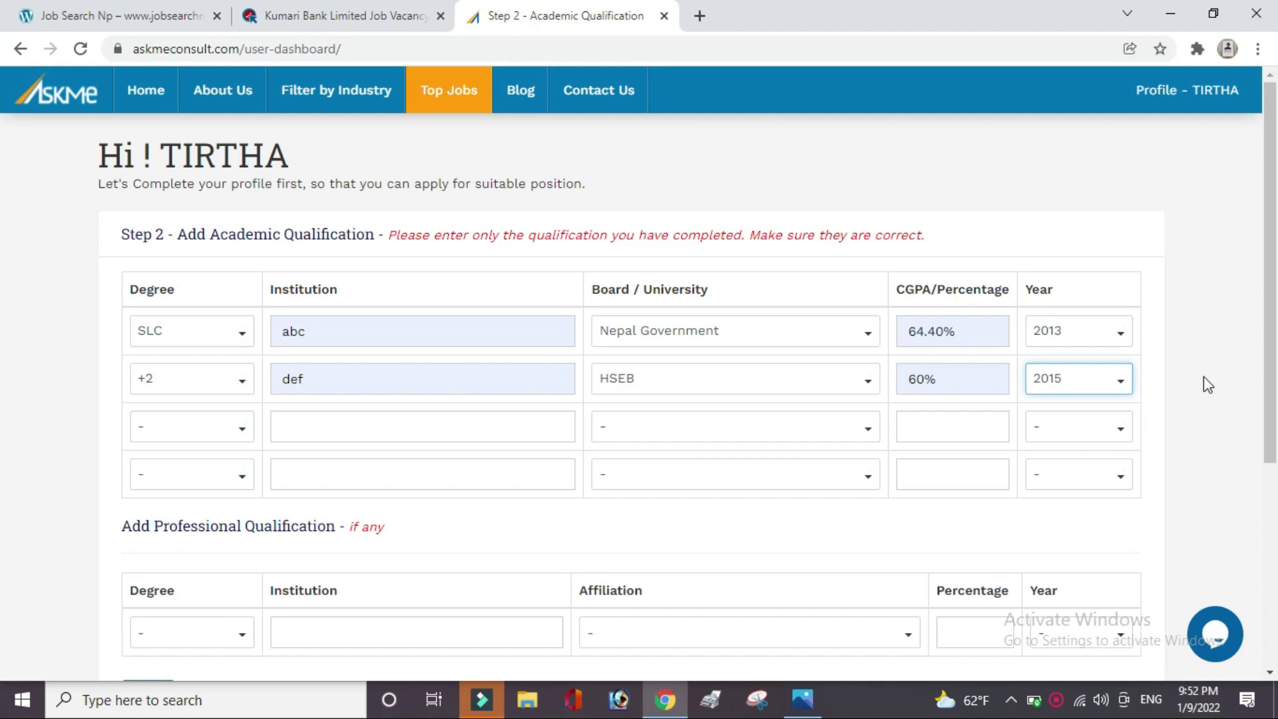
# Step: Leave the professional qualification degree unset and submit the qualifications
pyautogui.scroll(-2, 3, 388)
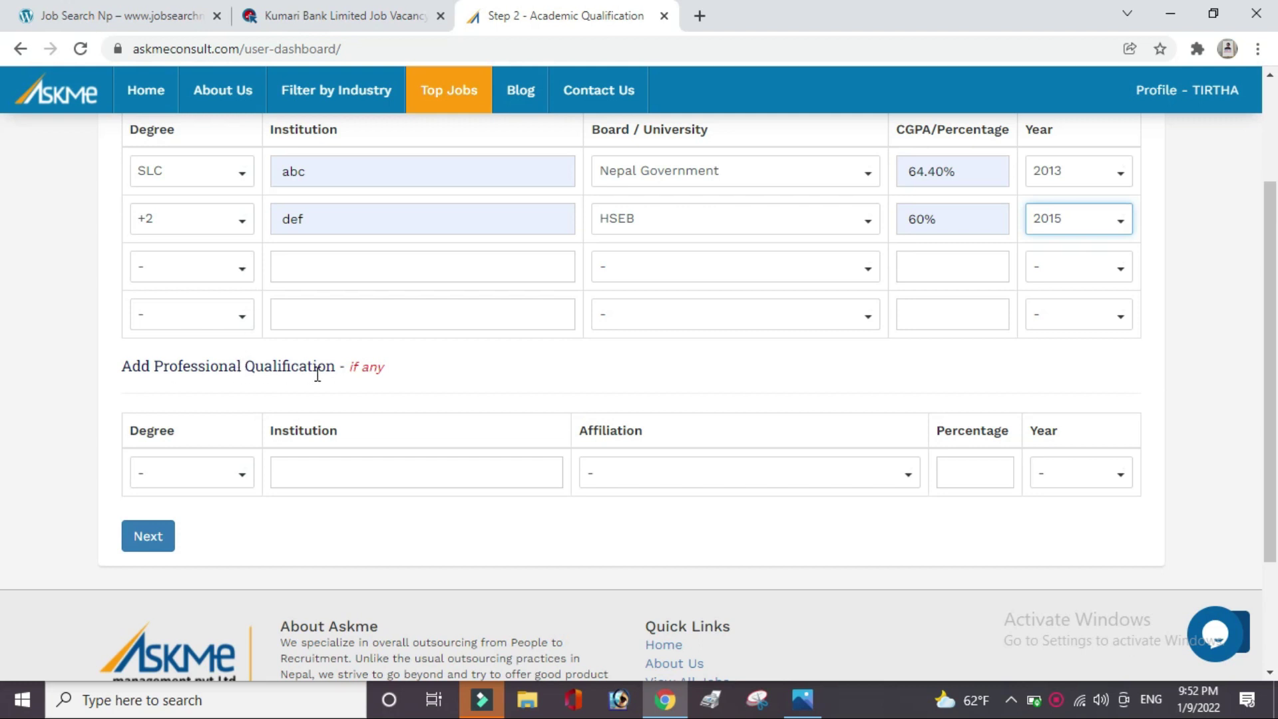
pyautogui.click(236, 471)
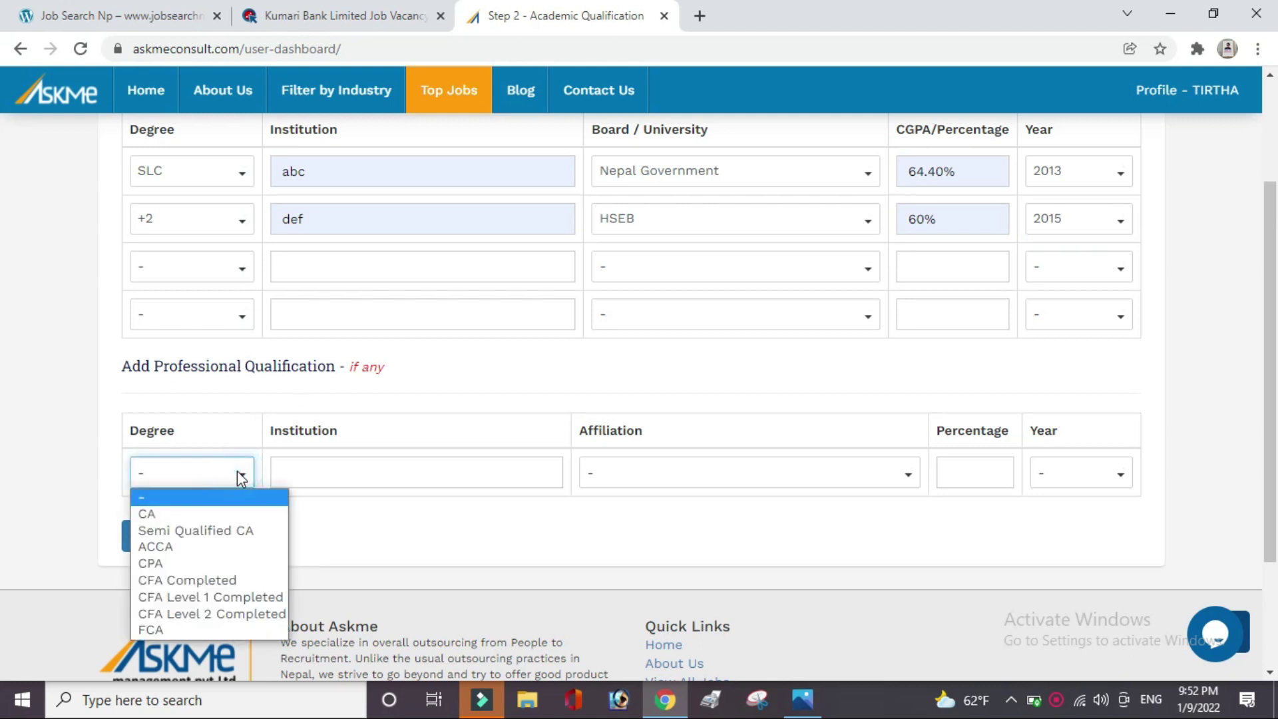
pyautogui.click(202, 397)
pyautogui.click(151, 540)
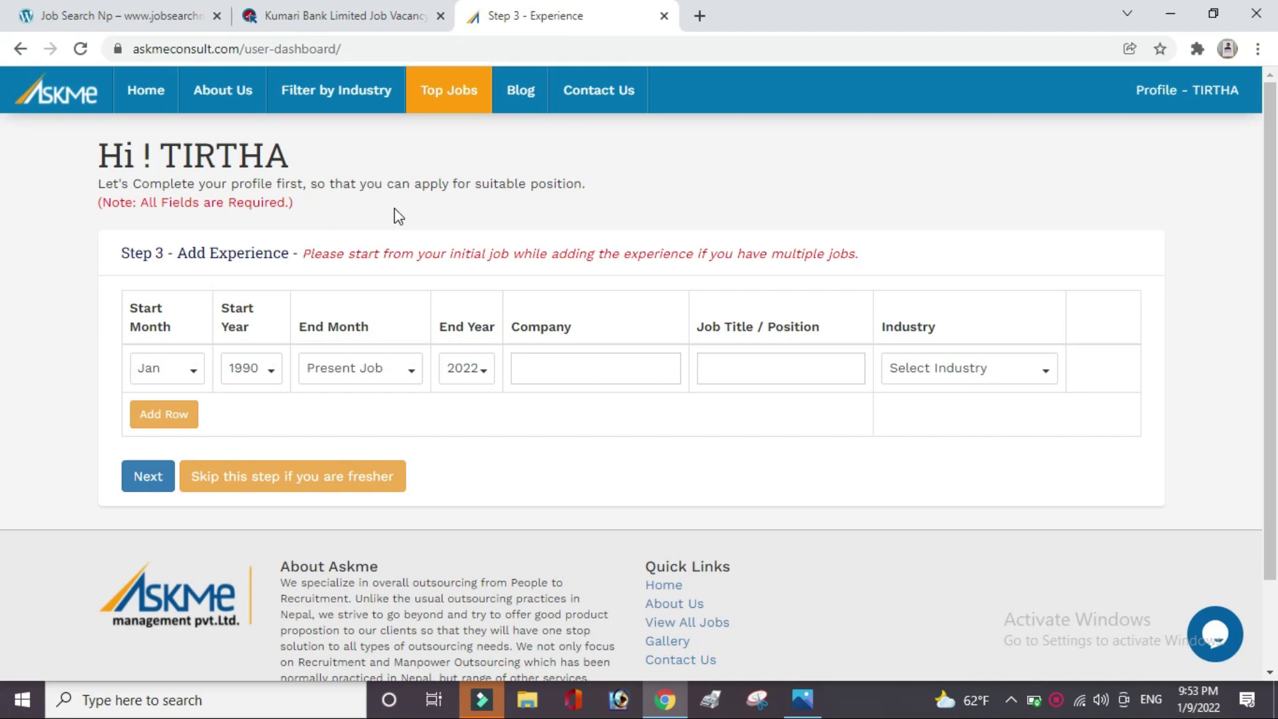
# Step: Fill the experience row: Jan 1990 to Feb 2022, company abc ank limited, title assistant
pyautogui.click(192, 369)
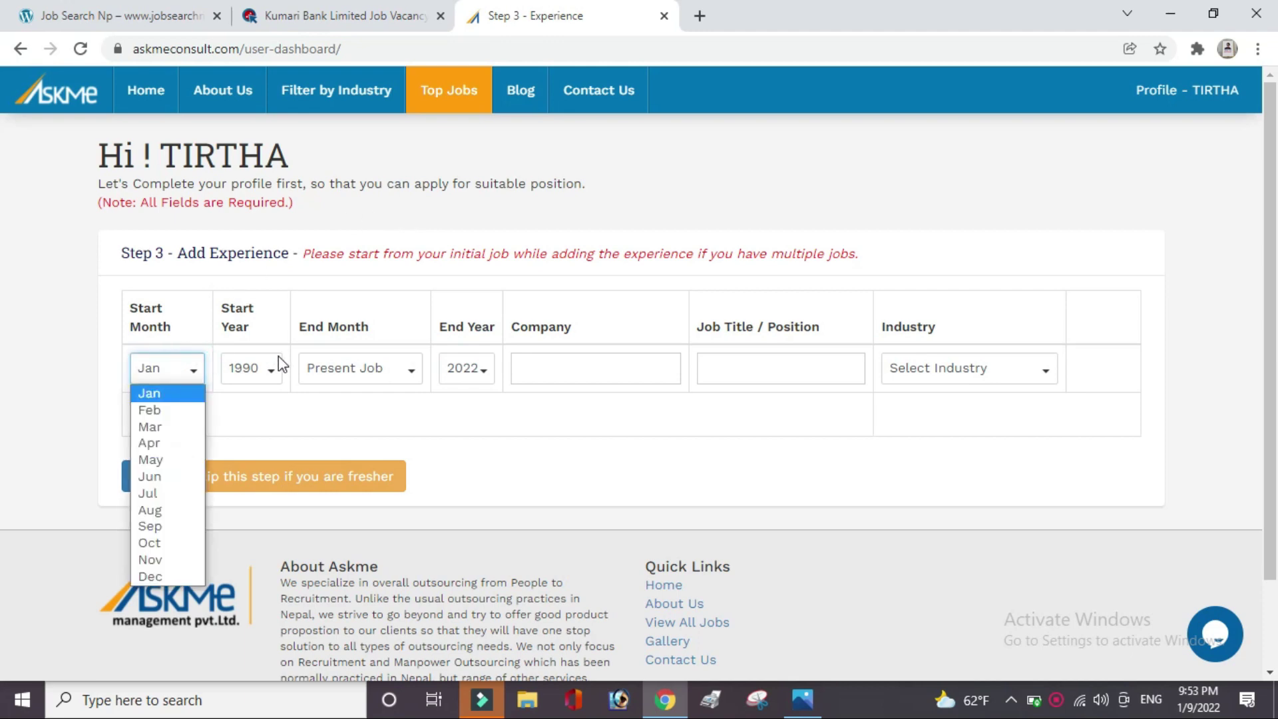
pyautogui.click(410, 368)
pyautogui.click(369, 425)
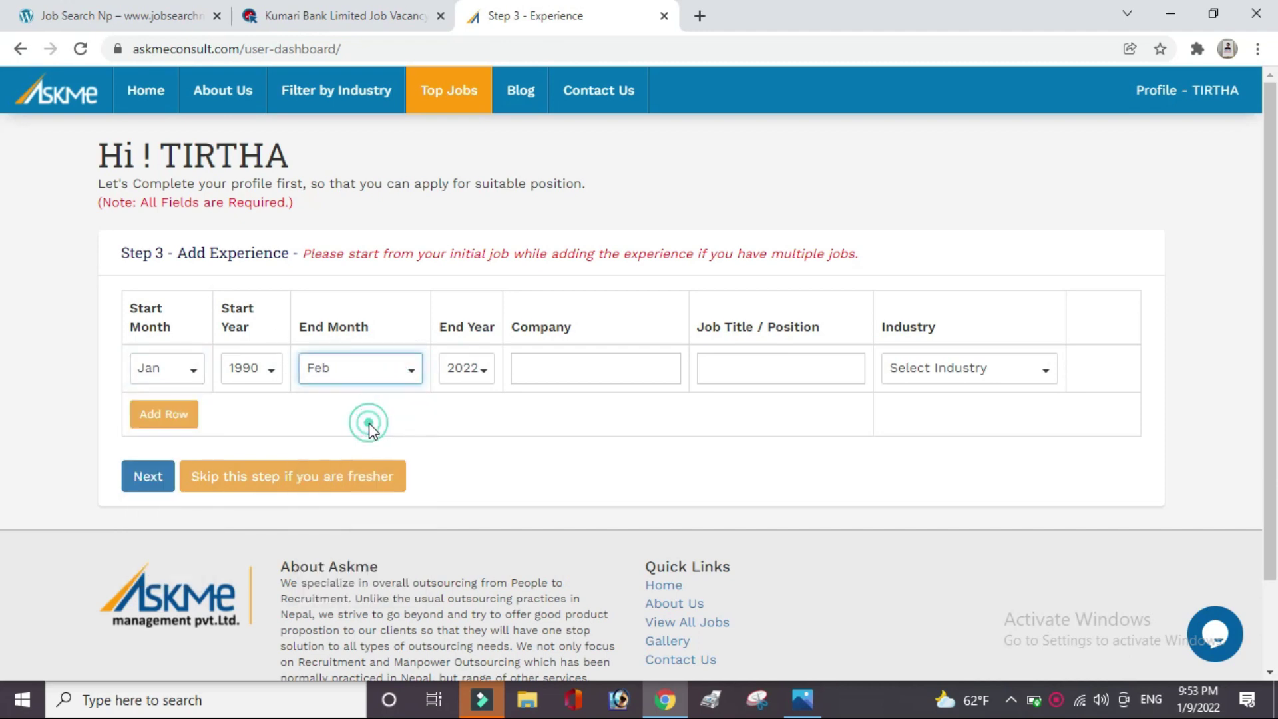
pyautogui.click(608, 366)
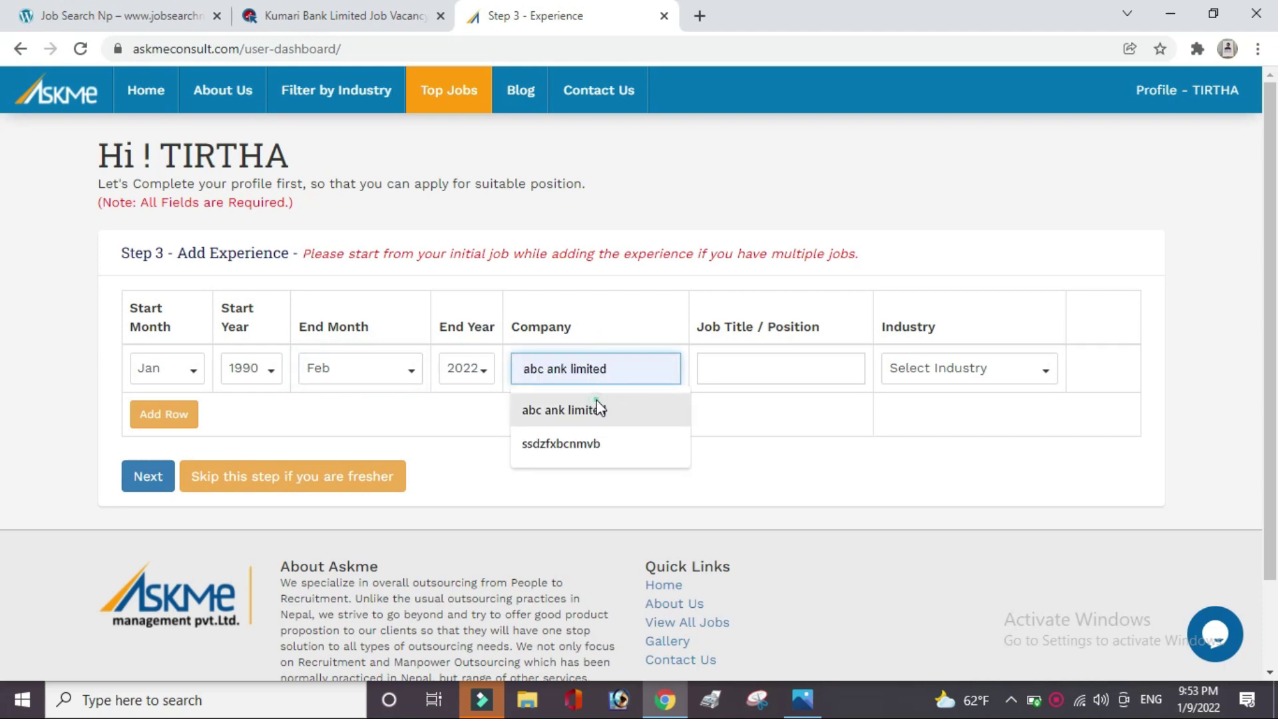
pyautogui.click(597, 407)
pyautogui.click(782, 373)
pyautogui.click(774, 416)
# Step: Set the industry to Commercial Banks and save the experience step
pyautogui.click(972, 365)
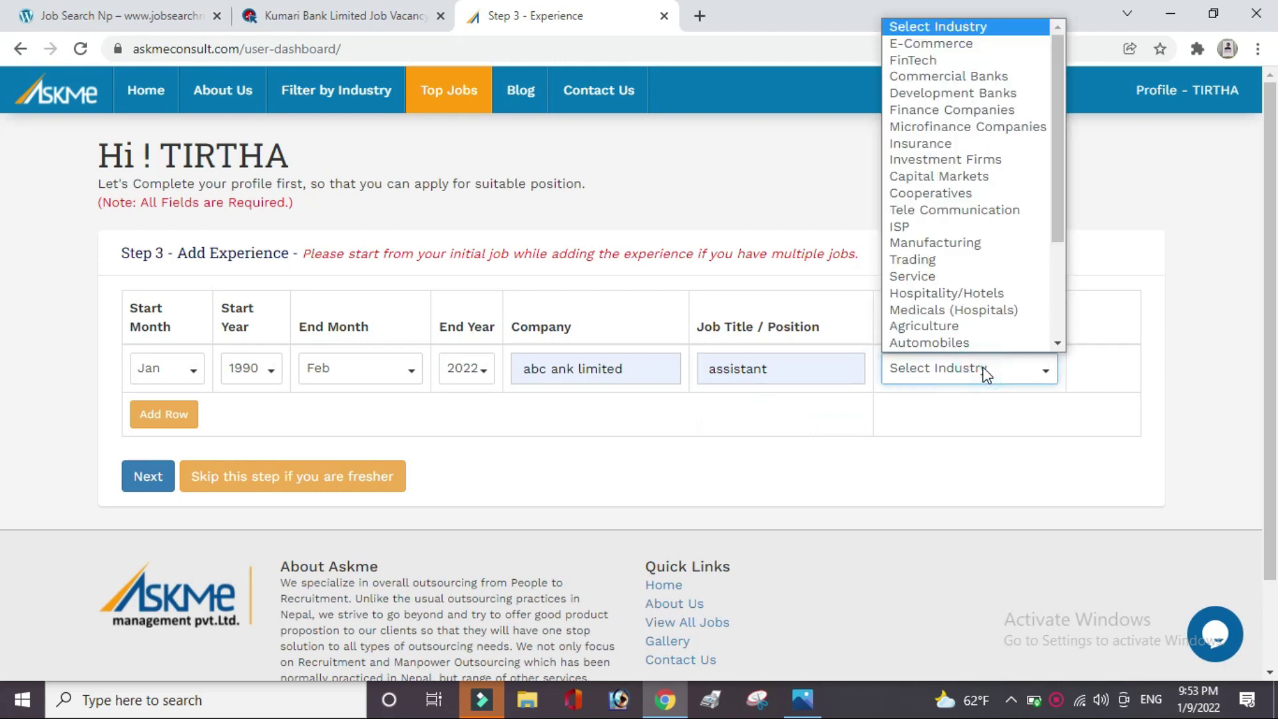
pyautogui.scroll(-1, 984, 273)
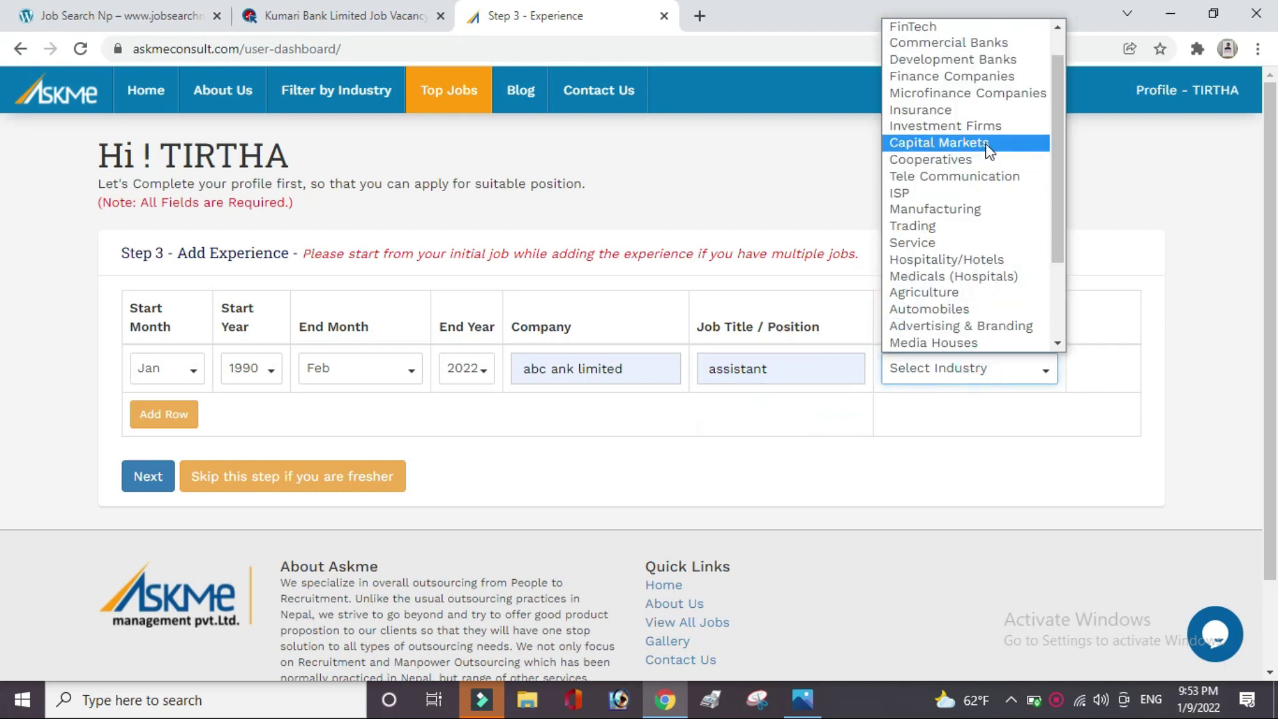
pyautogui.click(973, 159)
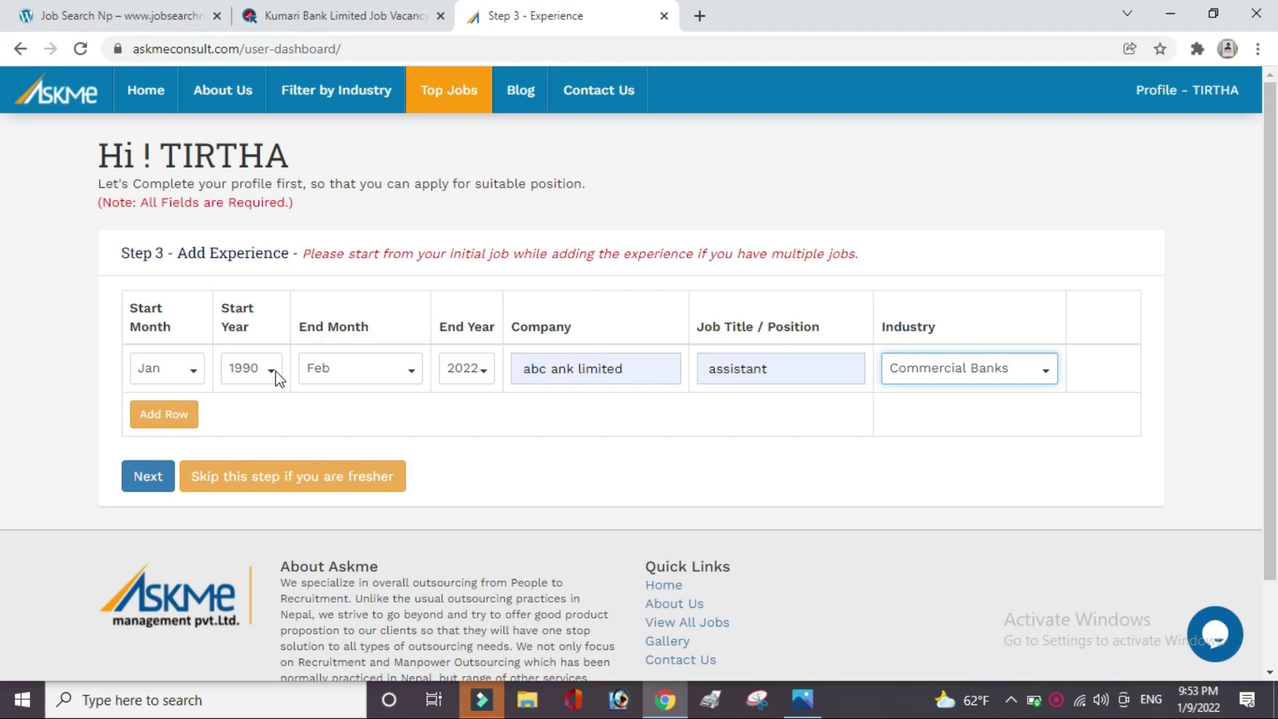
pyautogui.click(149, 477)
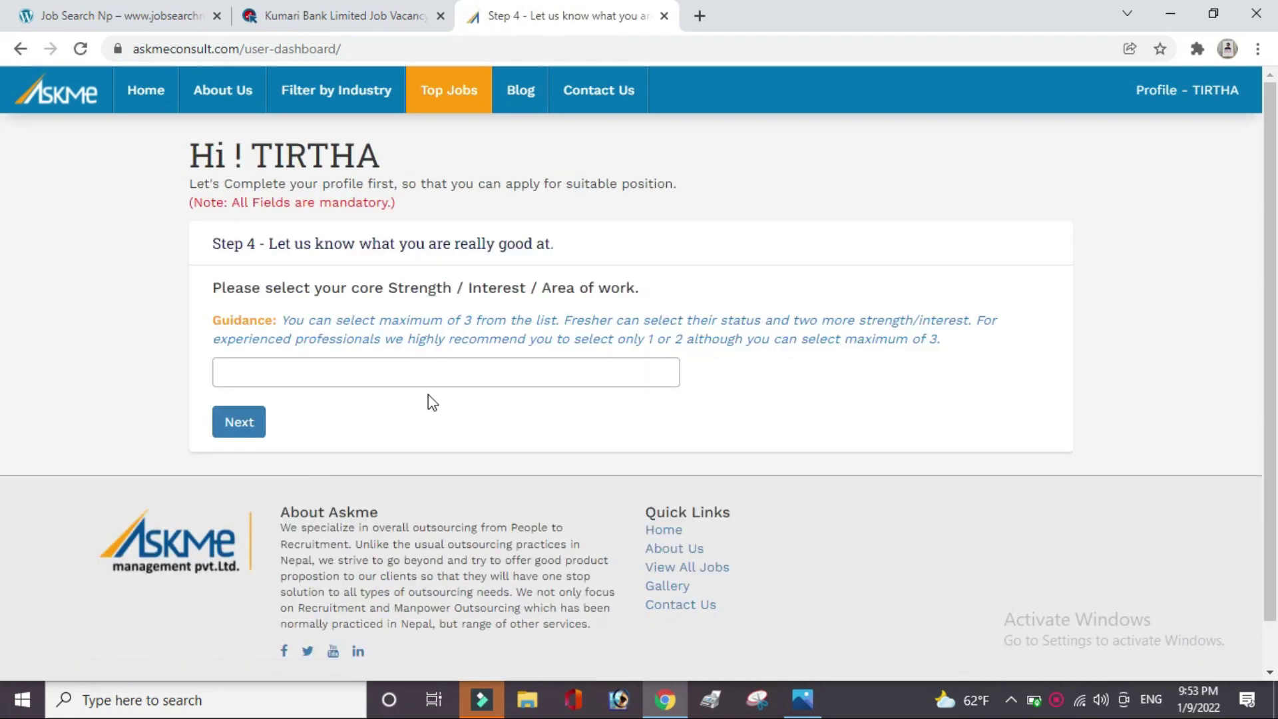
# Step: Add Finance / Accounts and Sales & Relationship Management as strengths, then remove Finance / Accounts and continue
pyautogui.click(428, 372)
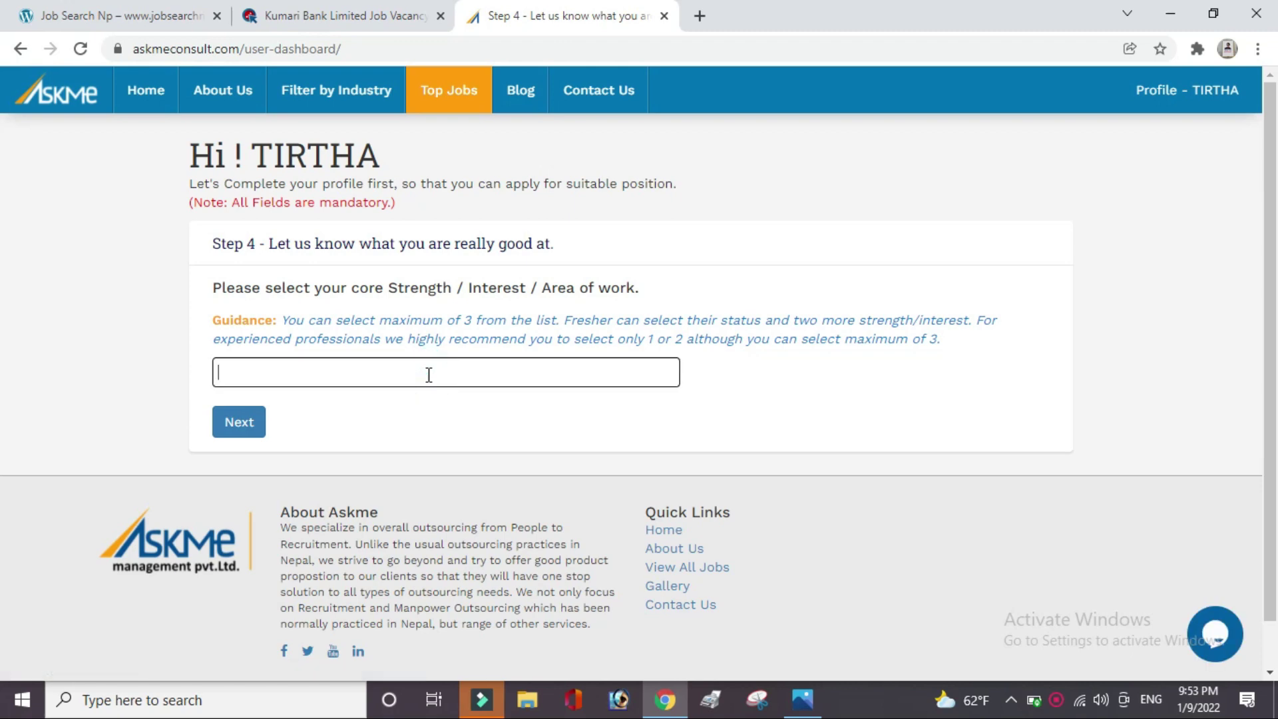
pyautogui.click(428, 374)
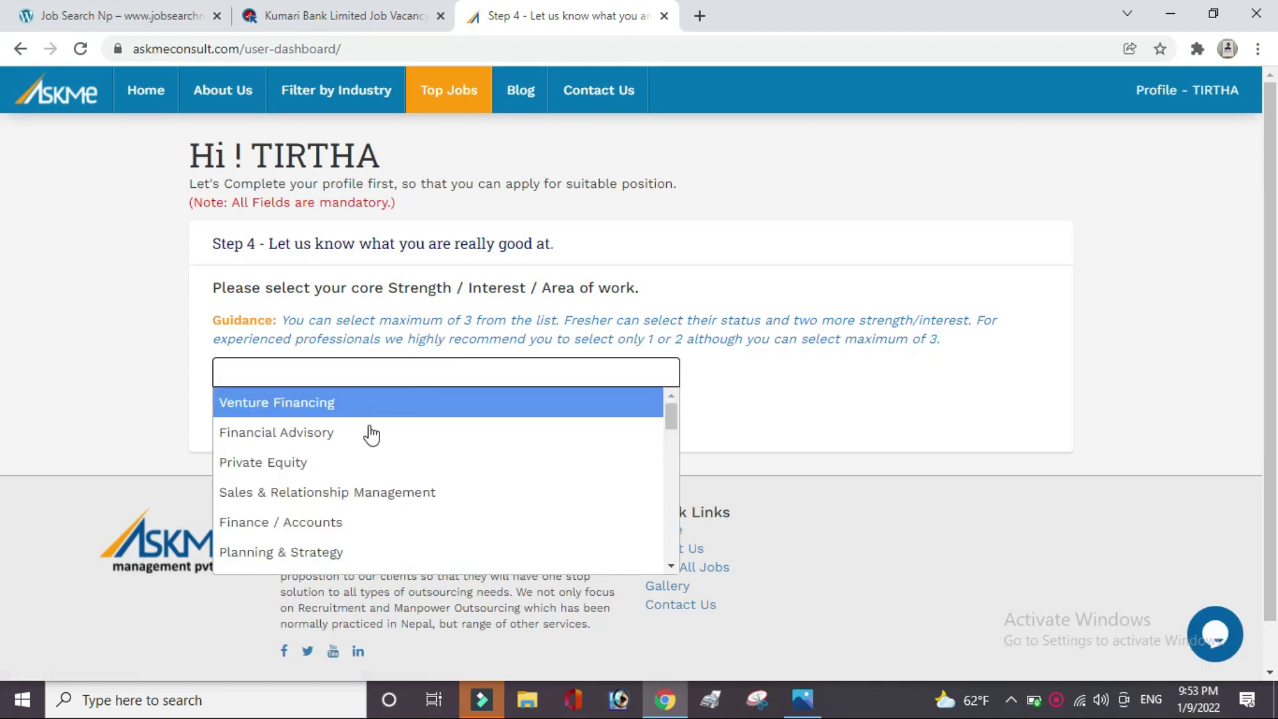
pyautogui.click(325, 523)
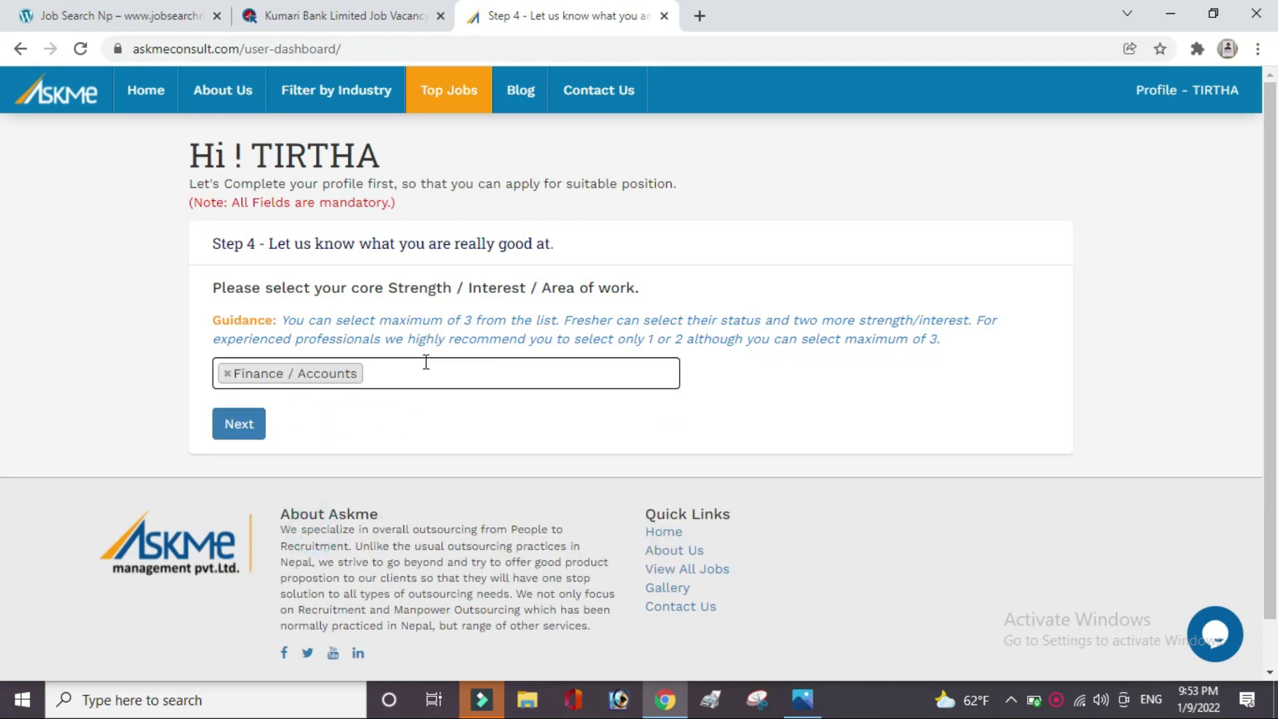
pyautogui.click(426, 363)
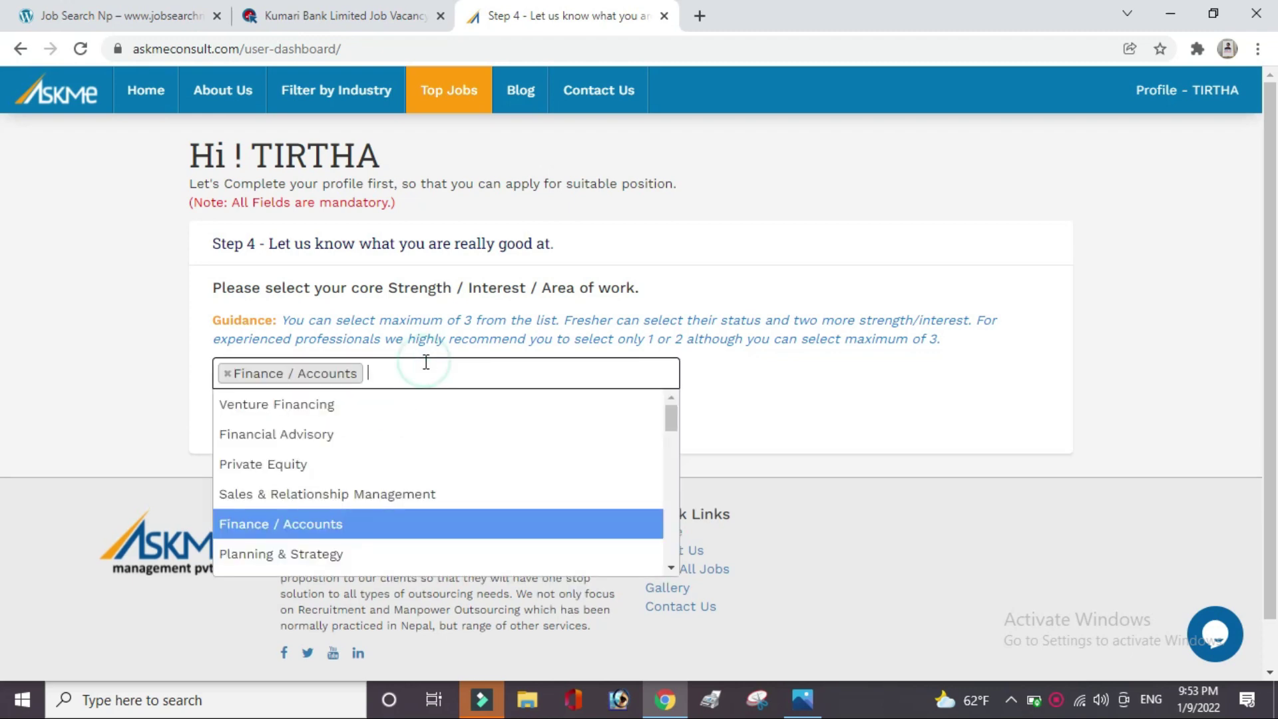
pyautogui.click(392, 498)
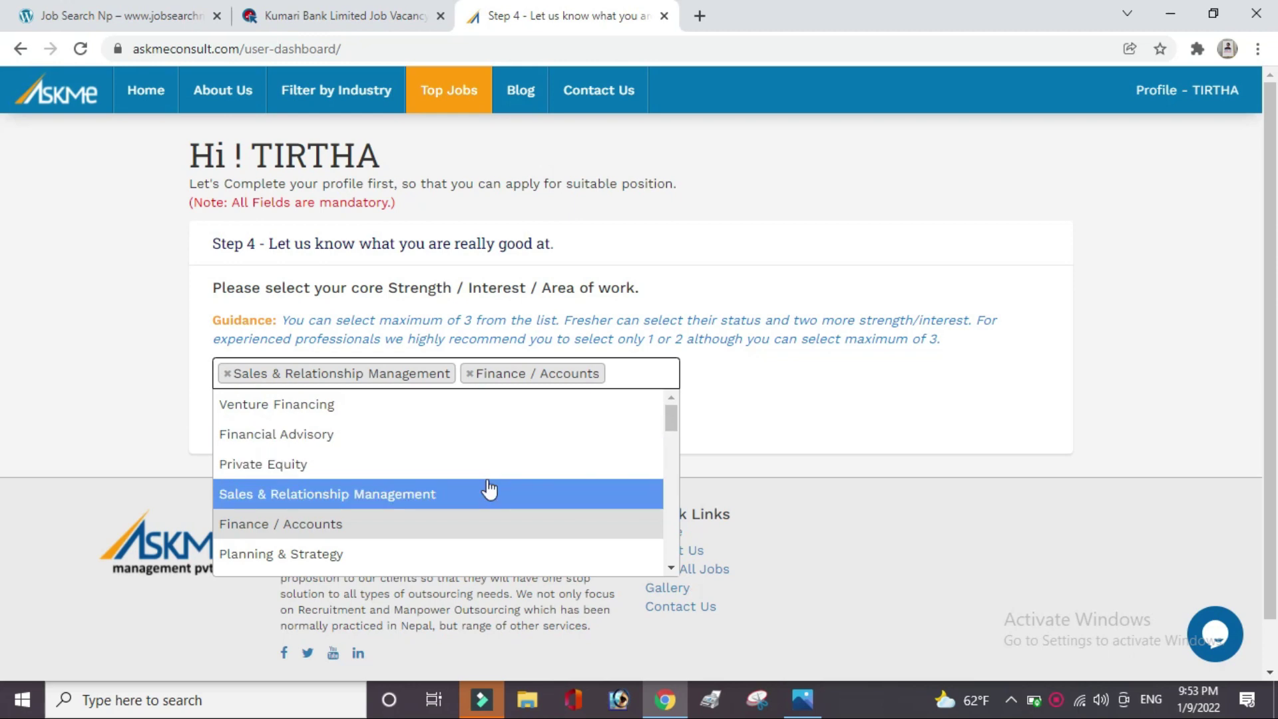
pyautogui.click(457, 525)
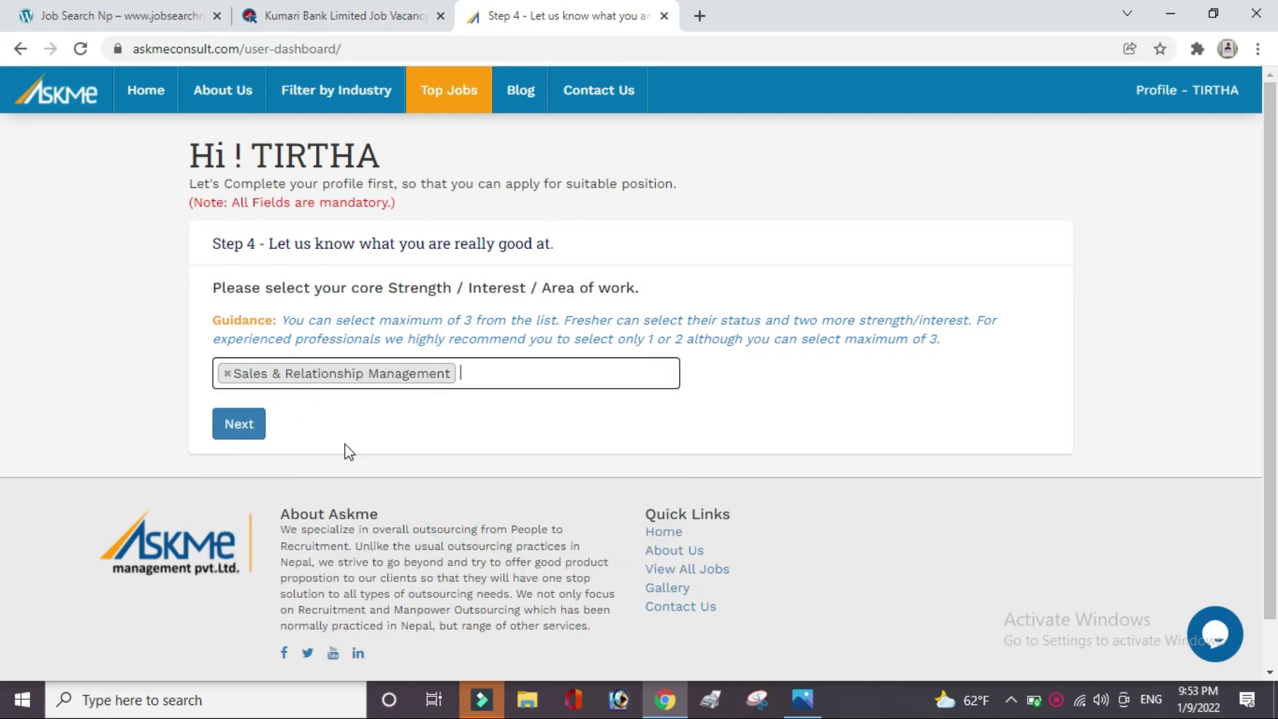
pyautogui.click(253, 436)
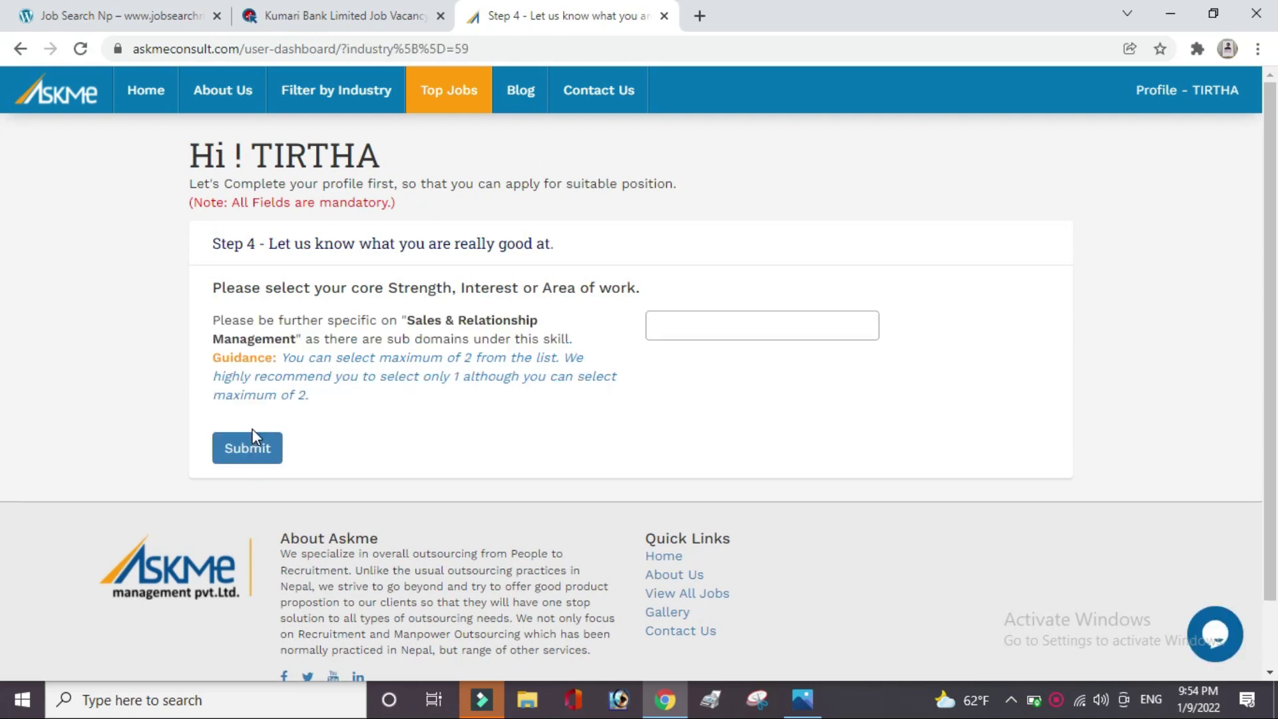
# Step: Select Banking Products as the sub-domain and submit, reaching Step 5 Profile Image and Resume
pyautogui.click(736, 317)
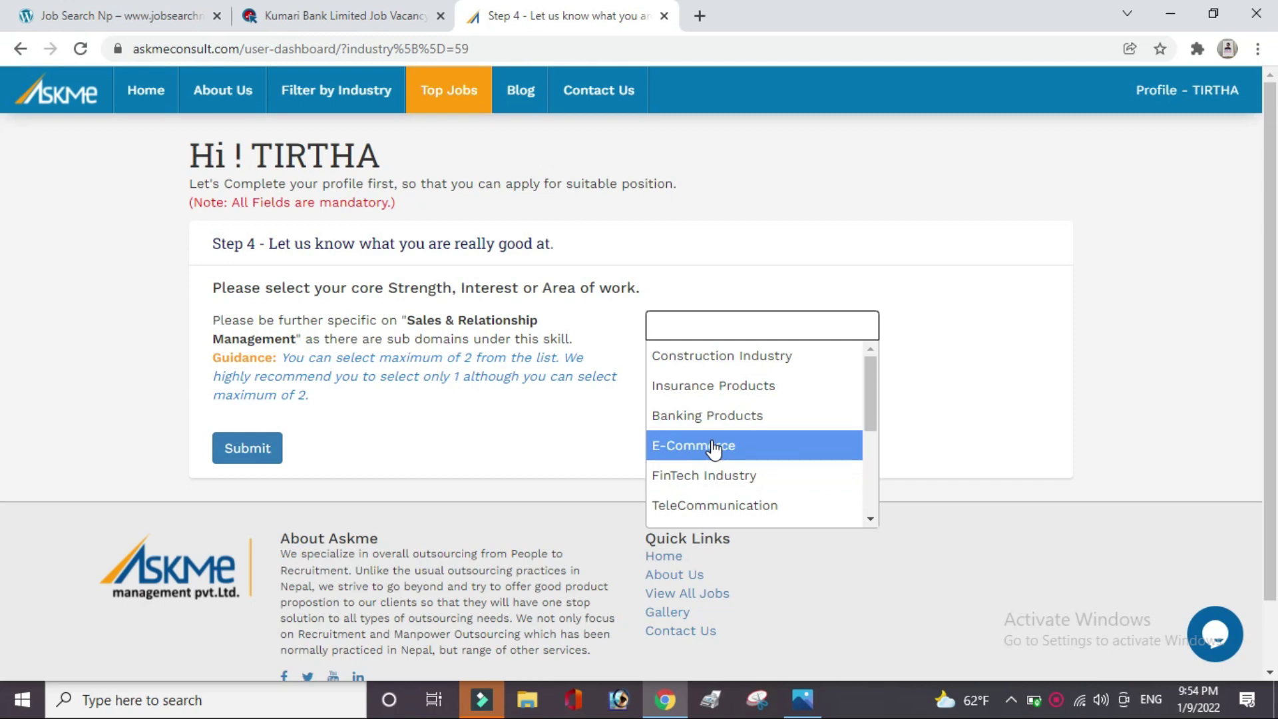
pyautogui.click(733, 418)
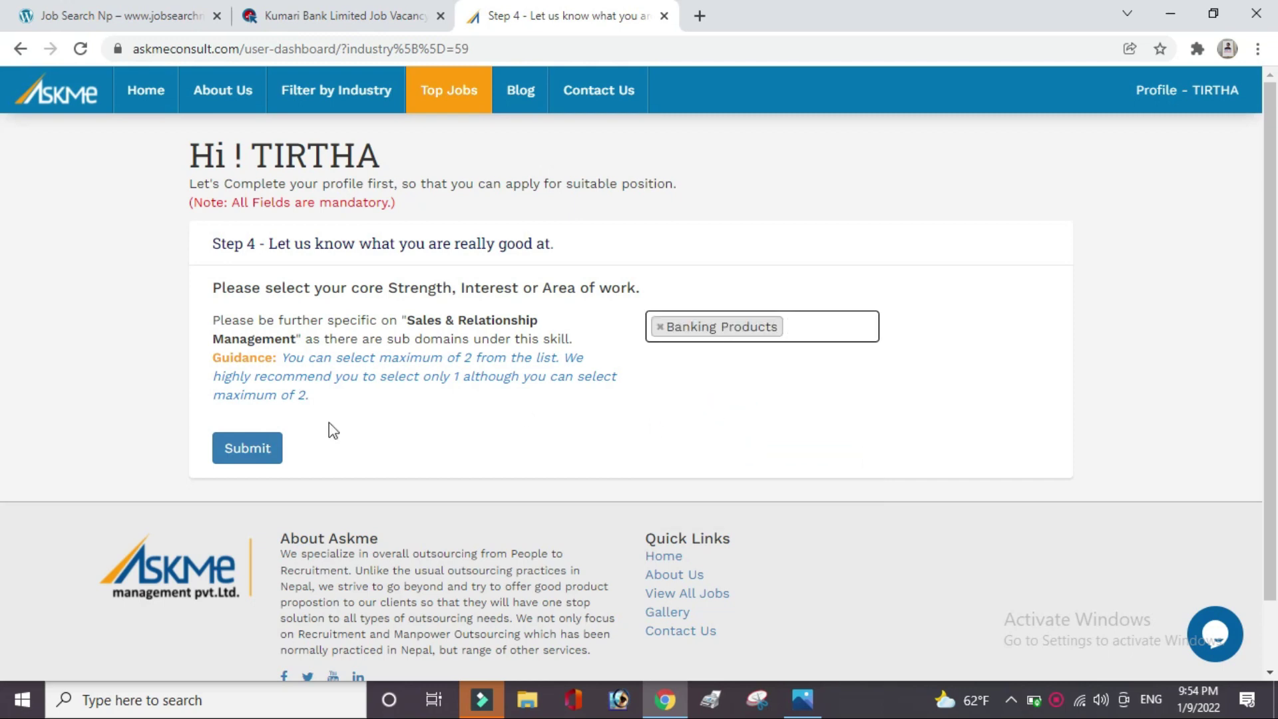
pyautogui.click(261, 451)
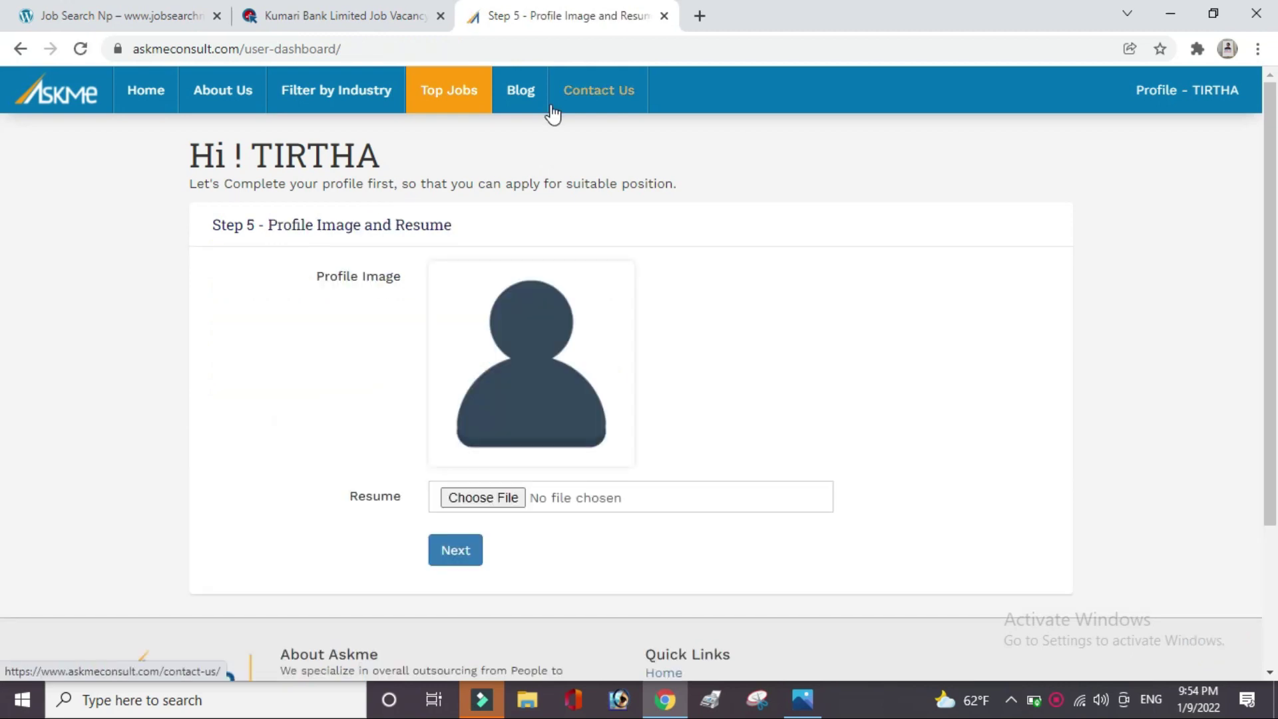
# Step: Upload pic.jpeg as the profile image, extend the crop box to the photo's top, and confirm
pyautogui.click(491, 500)
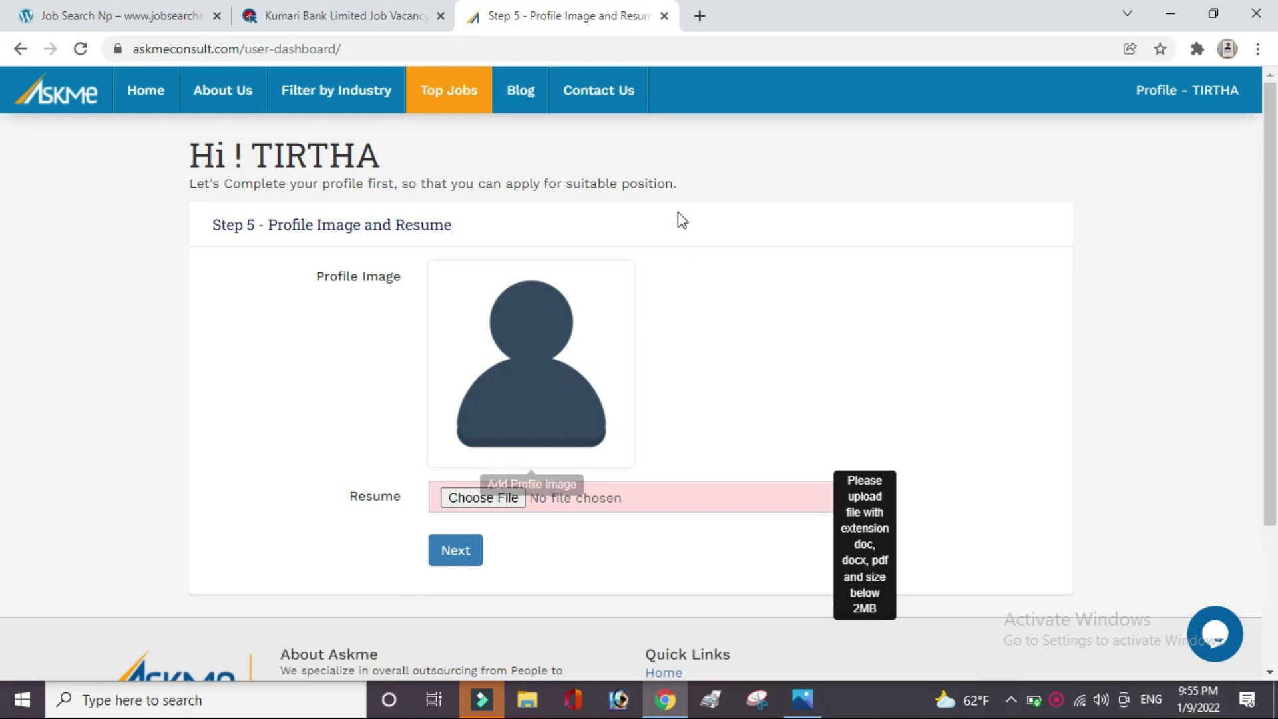
pyautogui.click(532, 338)
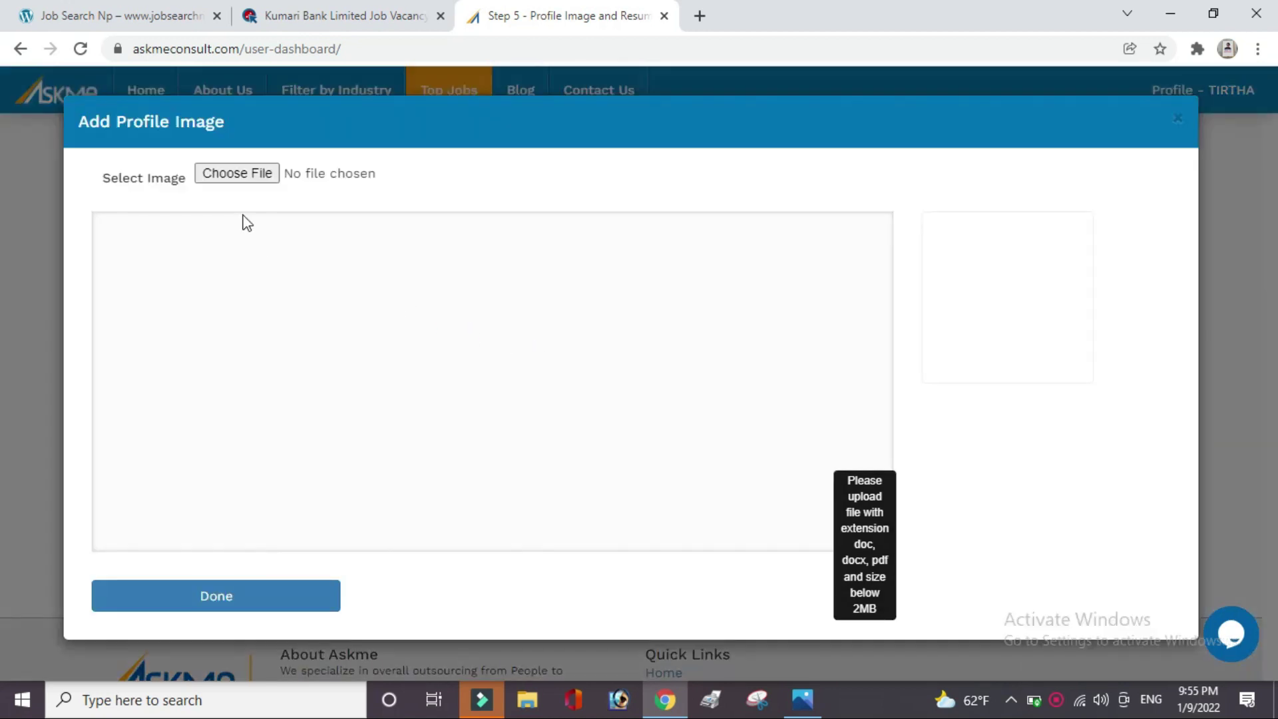
pyautogui.click(253, 177)
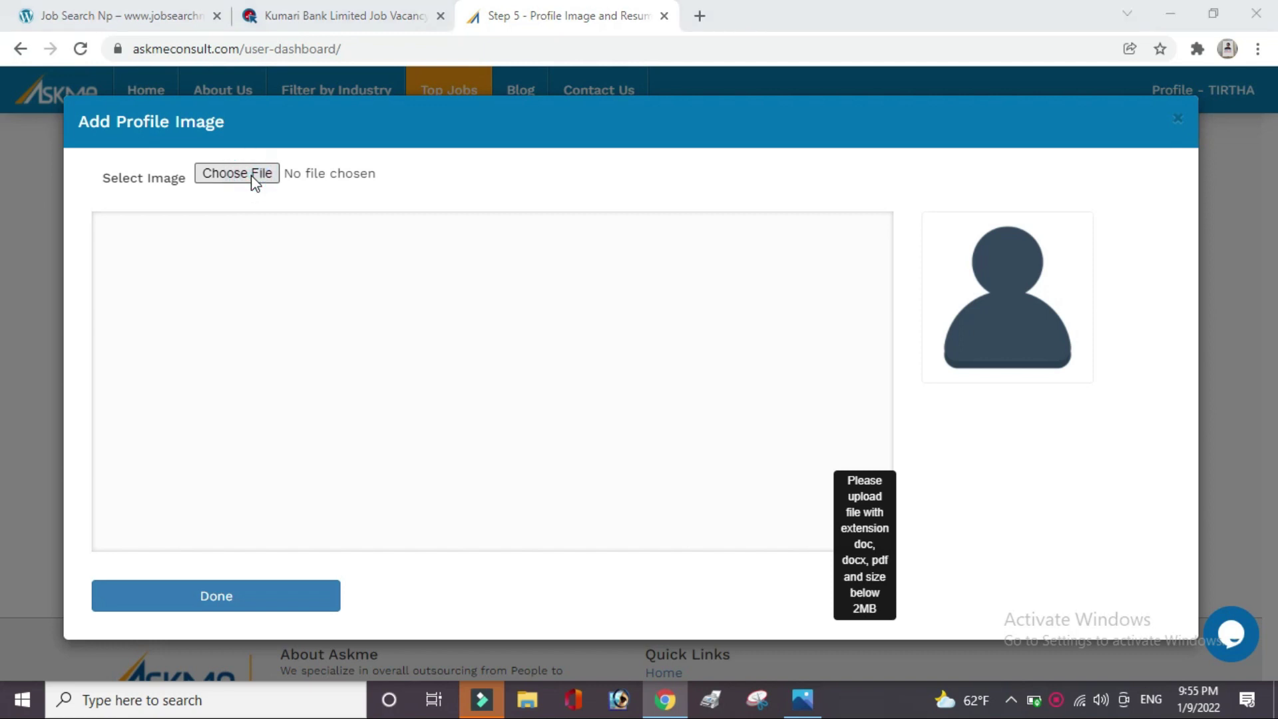
pyautogui.moveTo(489, 141); pyautogui.dragTo(488, 286)
pyautogui.doubleClick(214, 150)
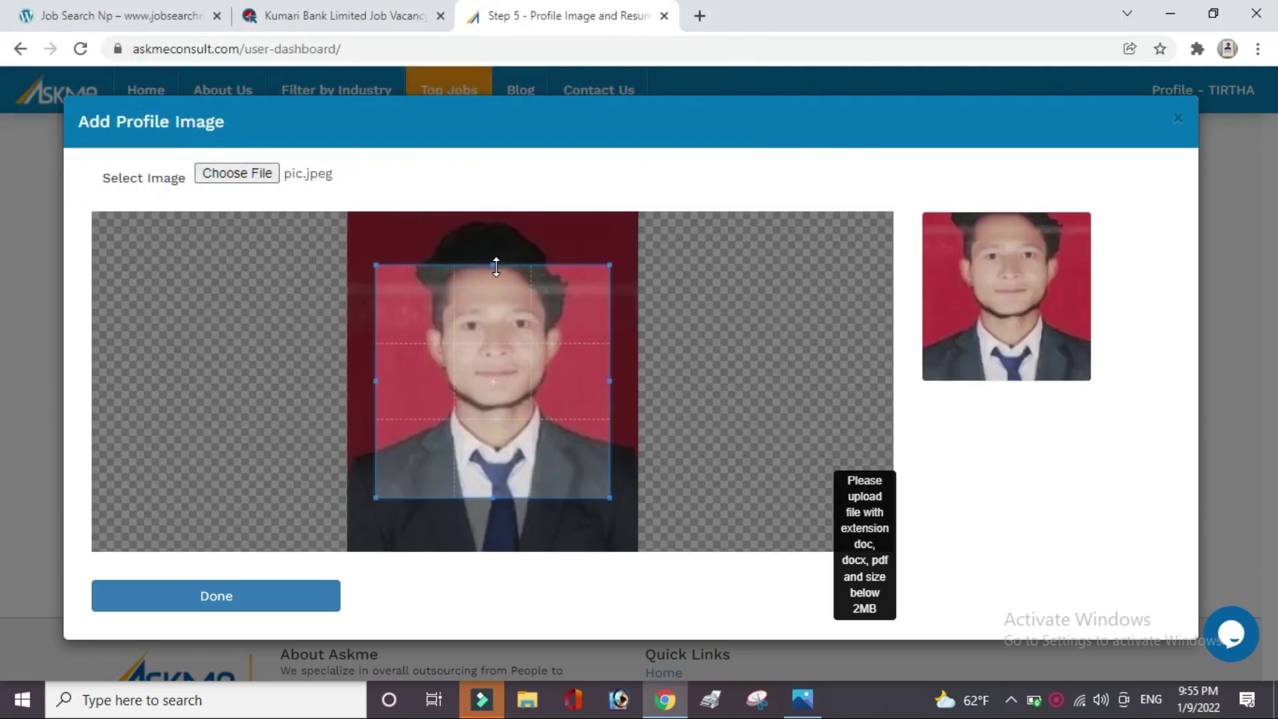
pyautogui.moveTo(496, 266); pyautogui.dragTo(495, 206)
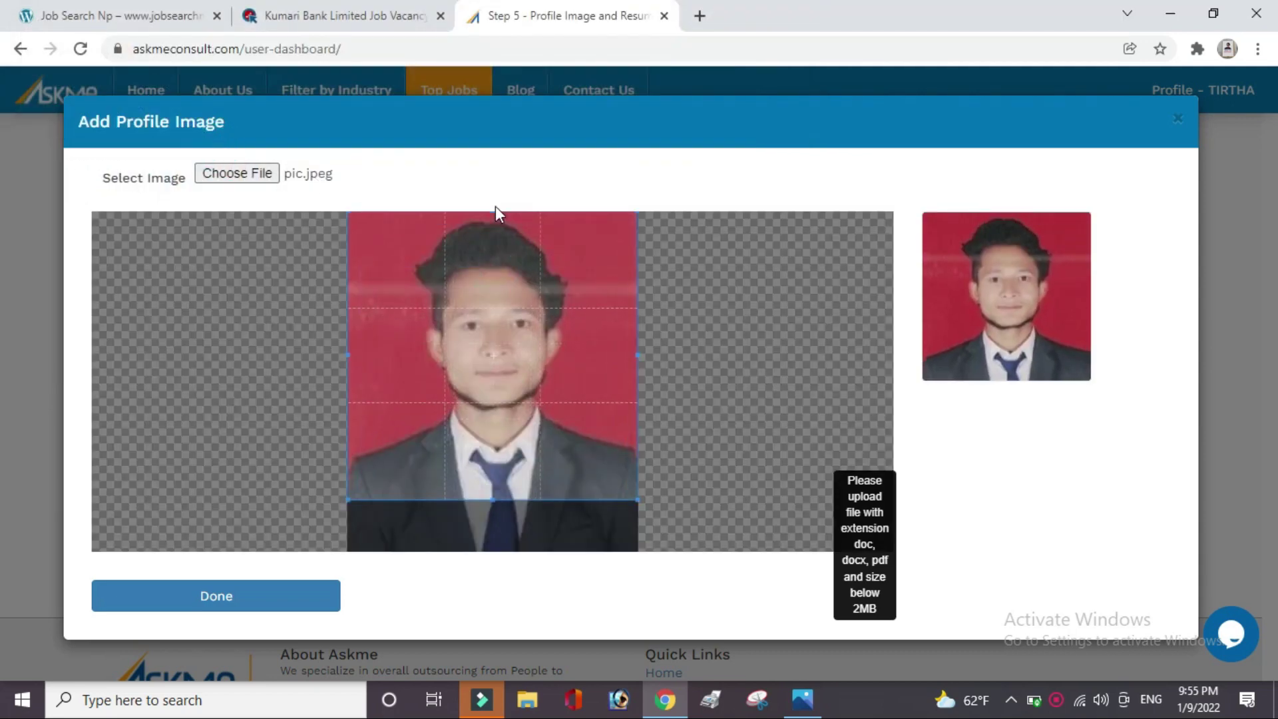
pyautogui.click(227, 600)
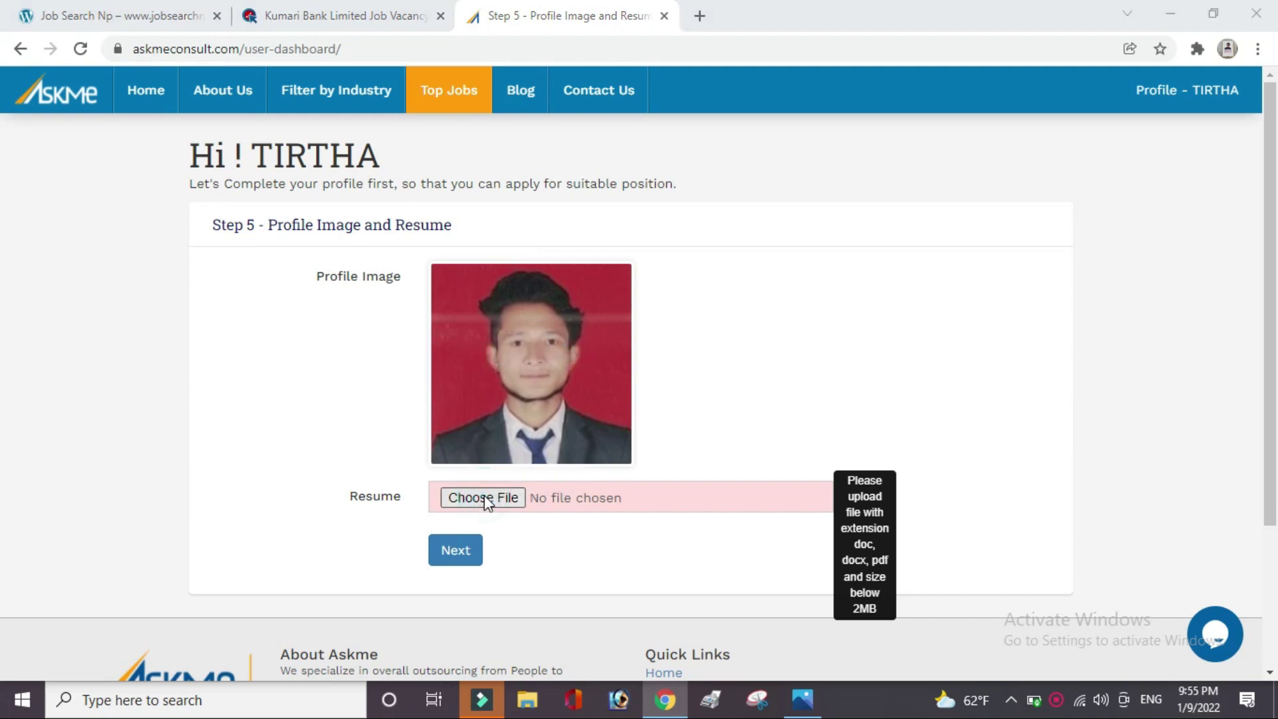
# Step: Attach 'application to.pdf' as the resume and submit the final profile step
pyautogui.doubleClick(310, 159)
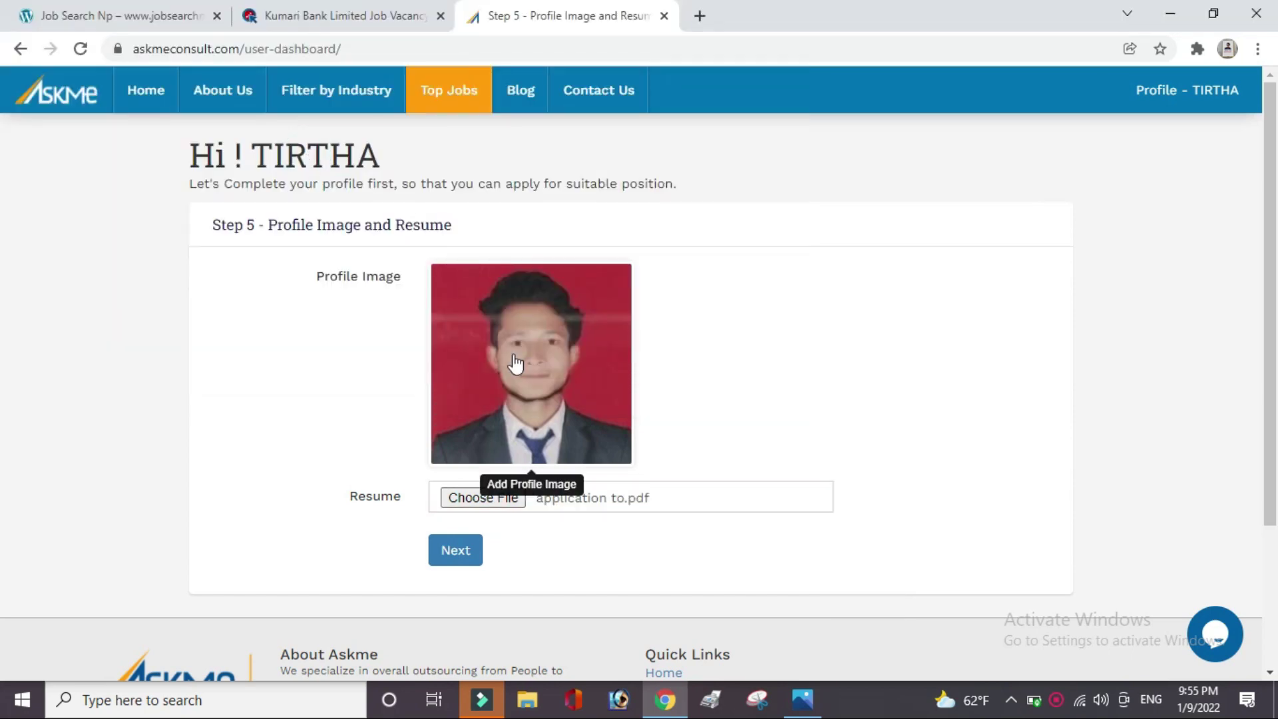
pyautogui.click(473, 552)
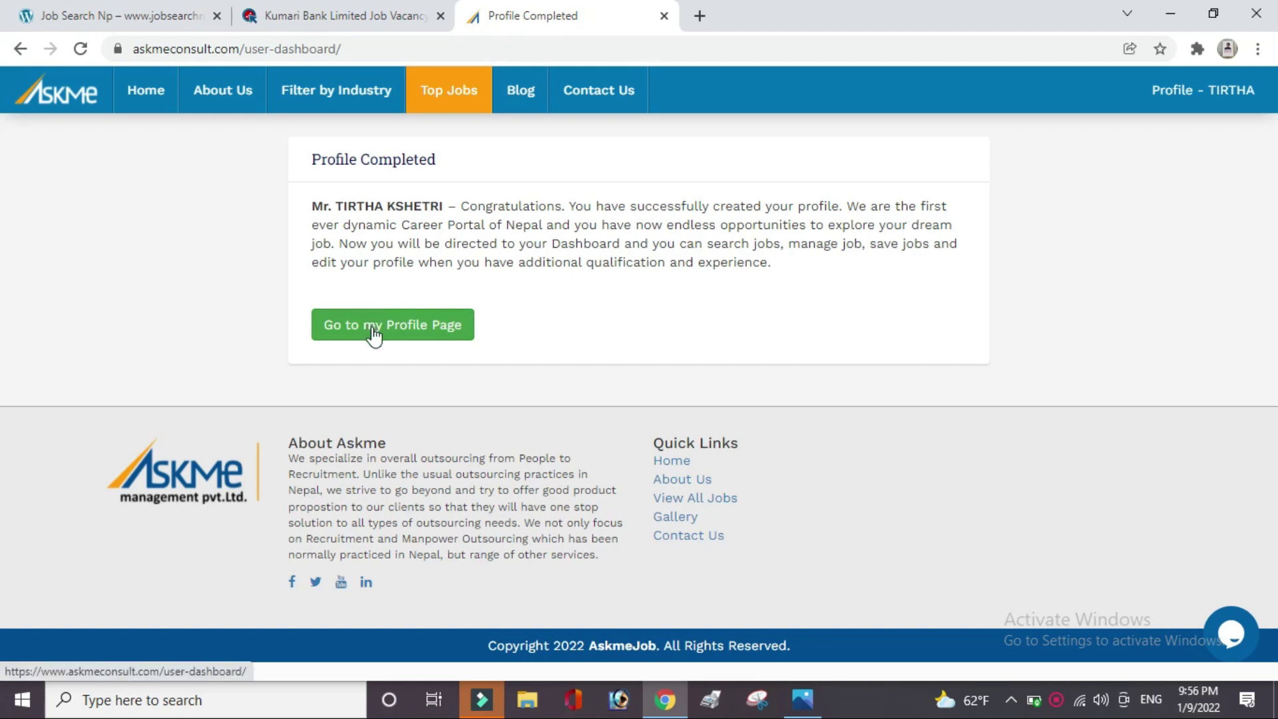
# Step: Review the account, qualification, experience and core strength sections on the dashboard, then return Home
pyautogui.click(402, 334)
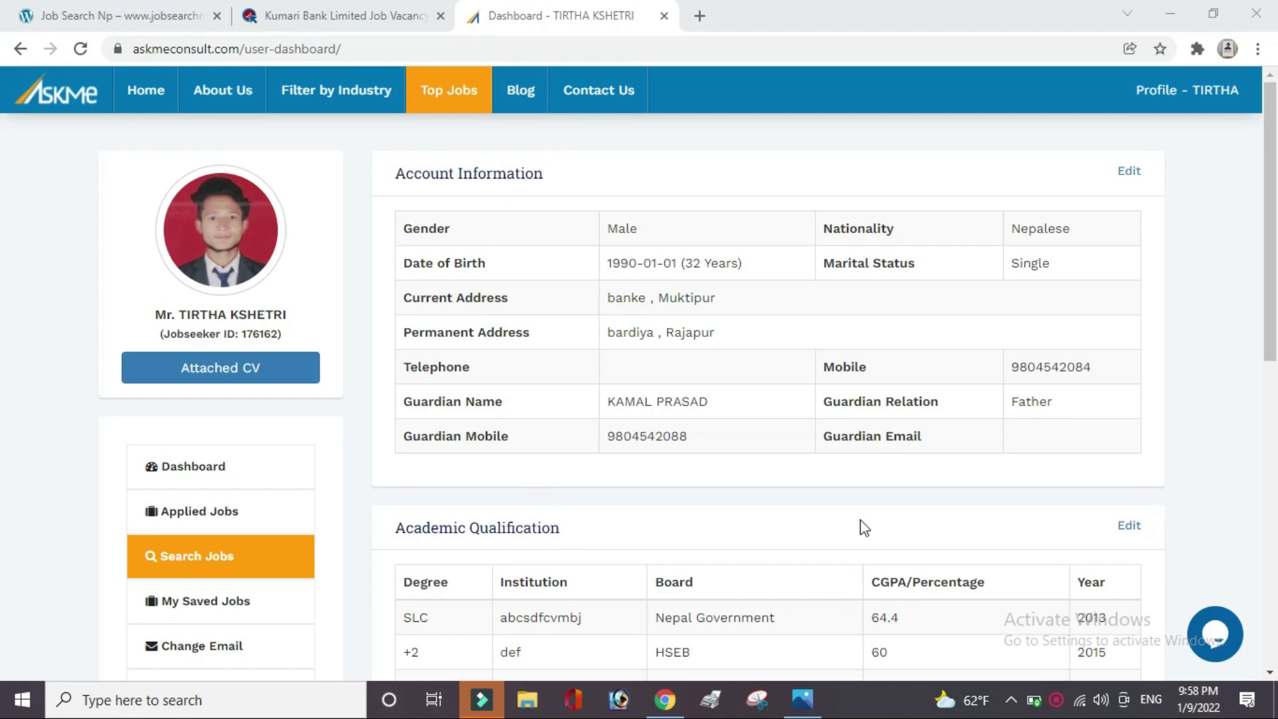
pyautogui.scroll(-1, 3, 386)
pyautogui.scroll(-7, 3, 386)
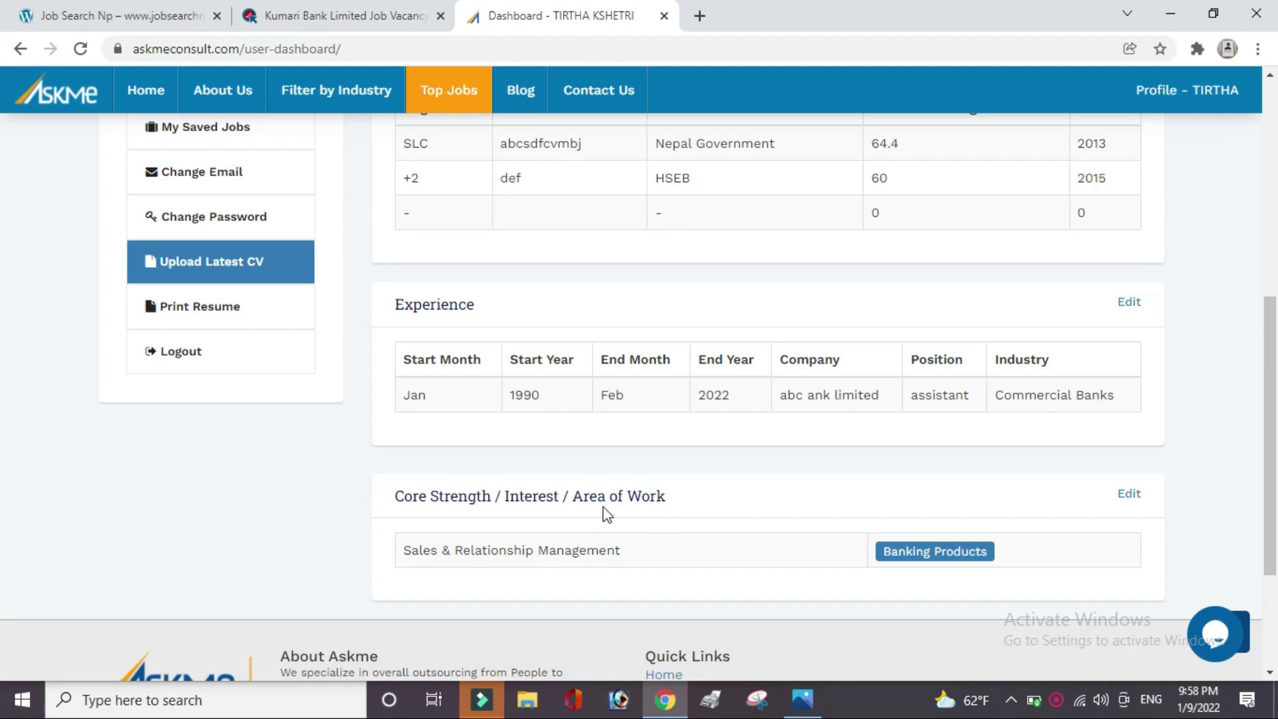
pyautogui.scroll(-3, 2, 393)
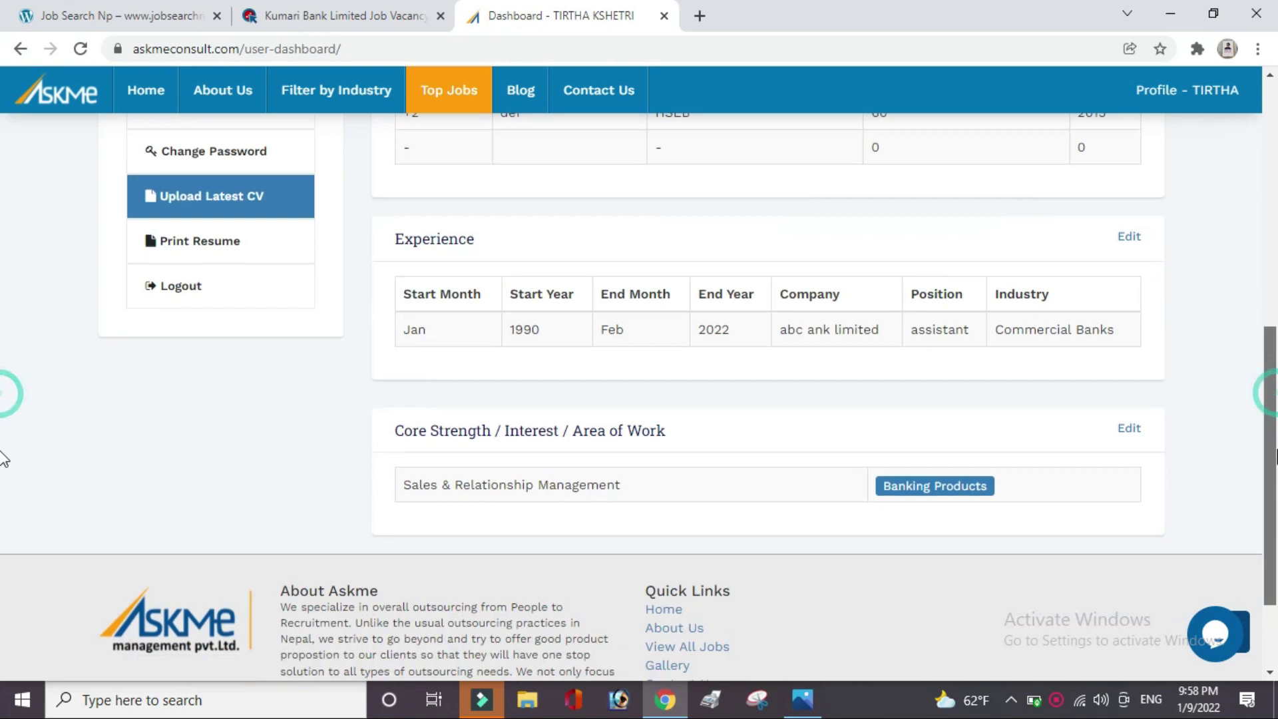
pyautogui.scroll(6, 2, 336)
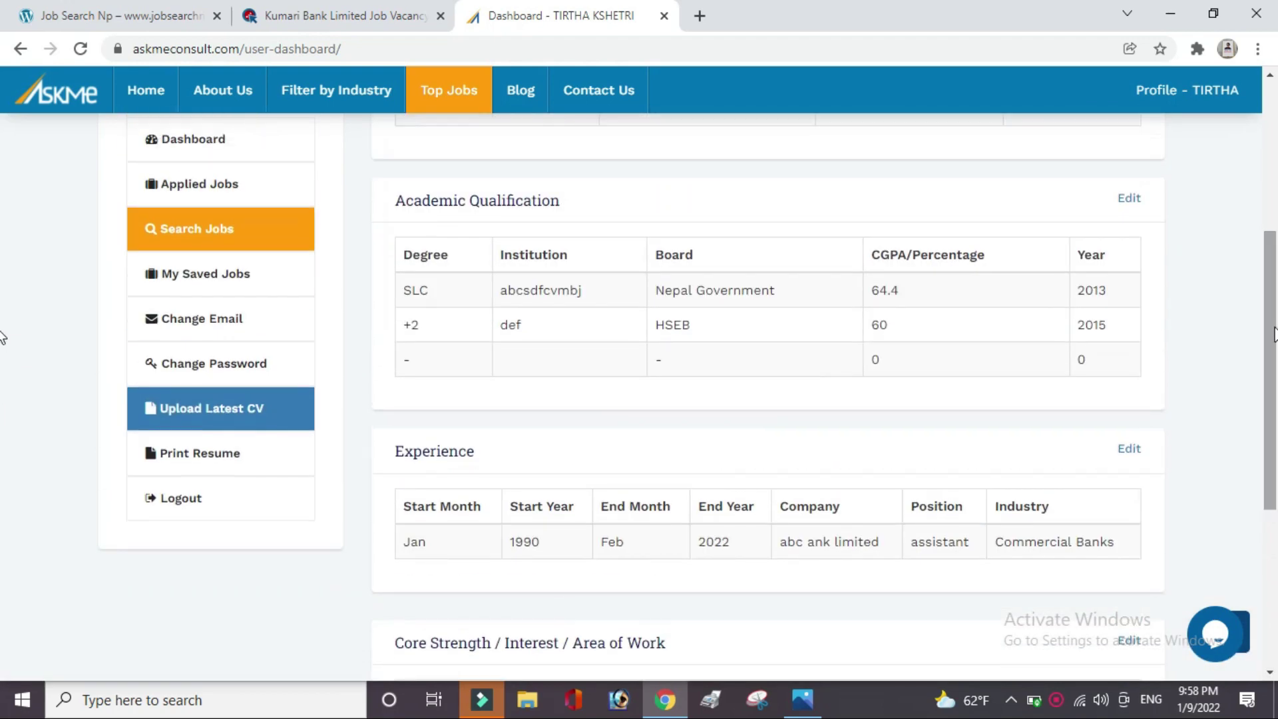
pyautogui.scroll(1, 2, 299)
pyautogui.scroll(1, 2, 296)
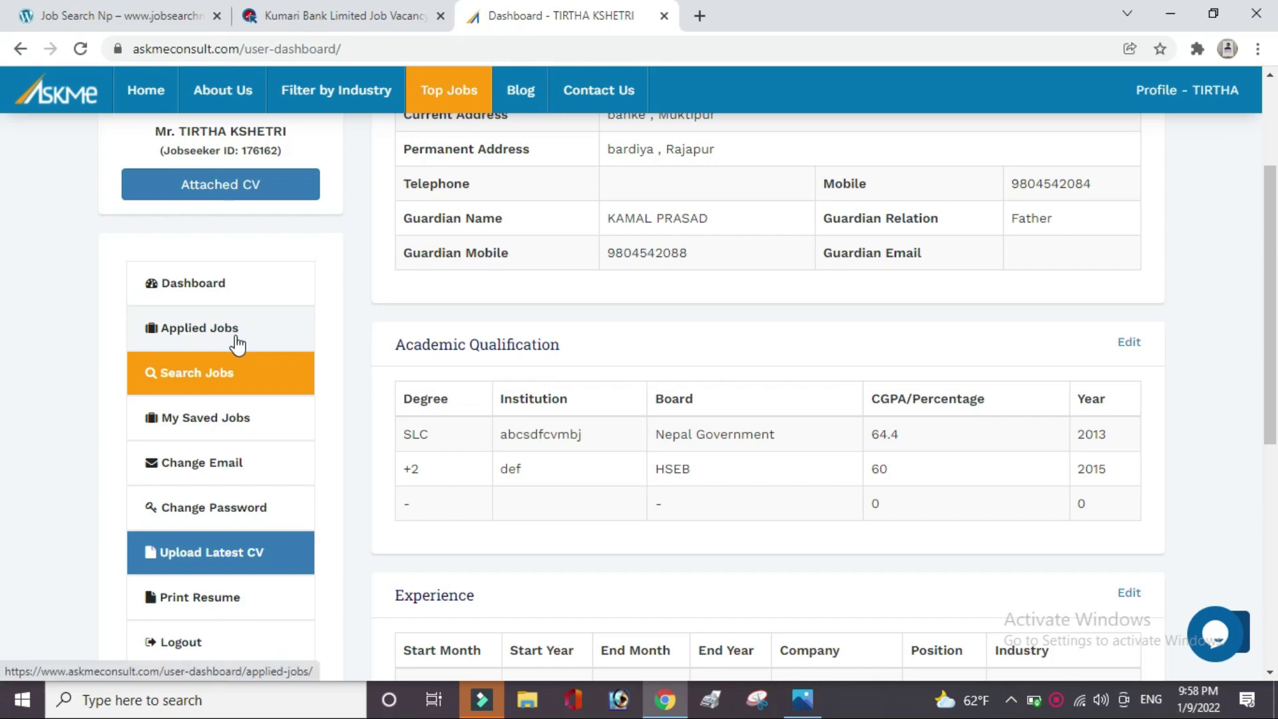
pyautogui.scroll(3, 236, 342)
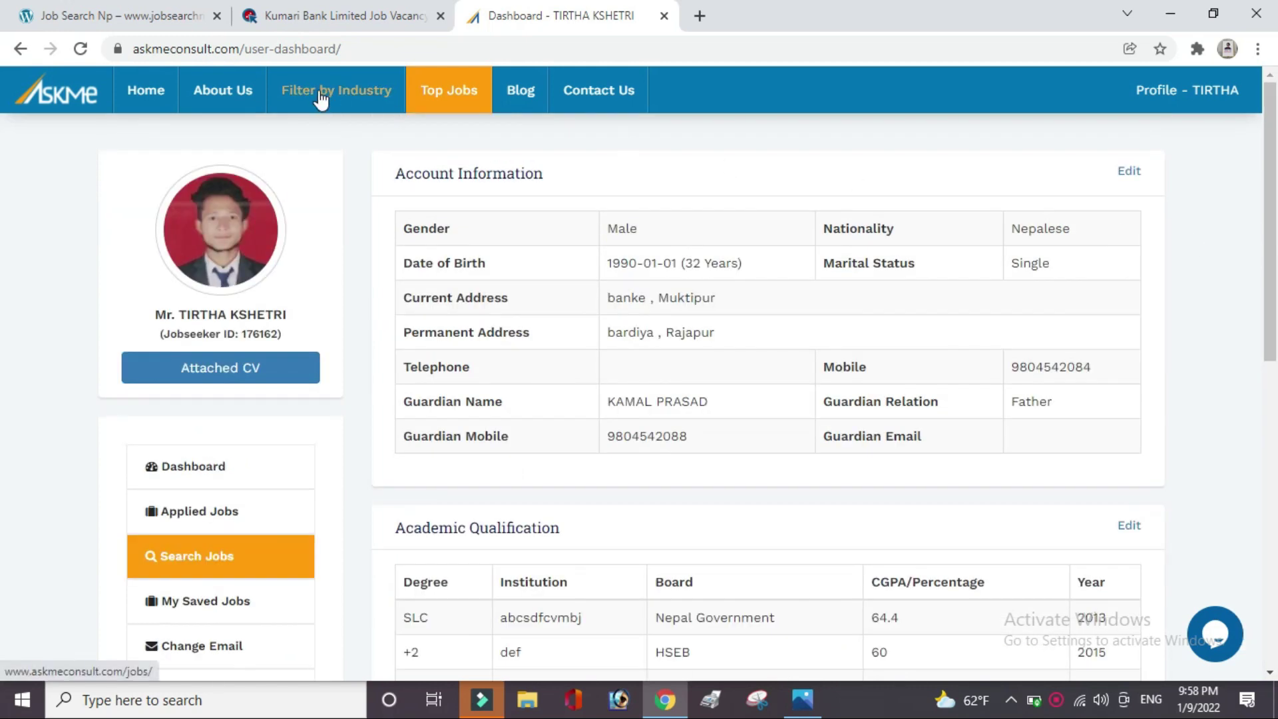
pyautogui.click(138, 93)
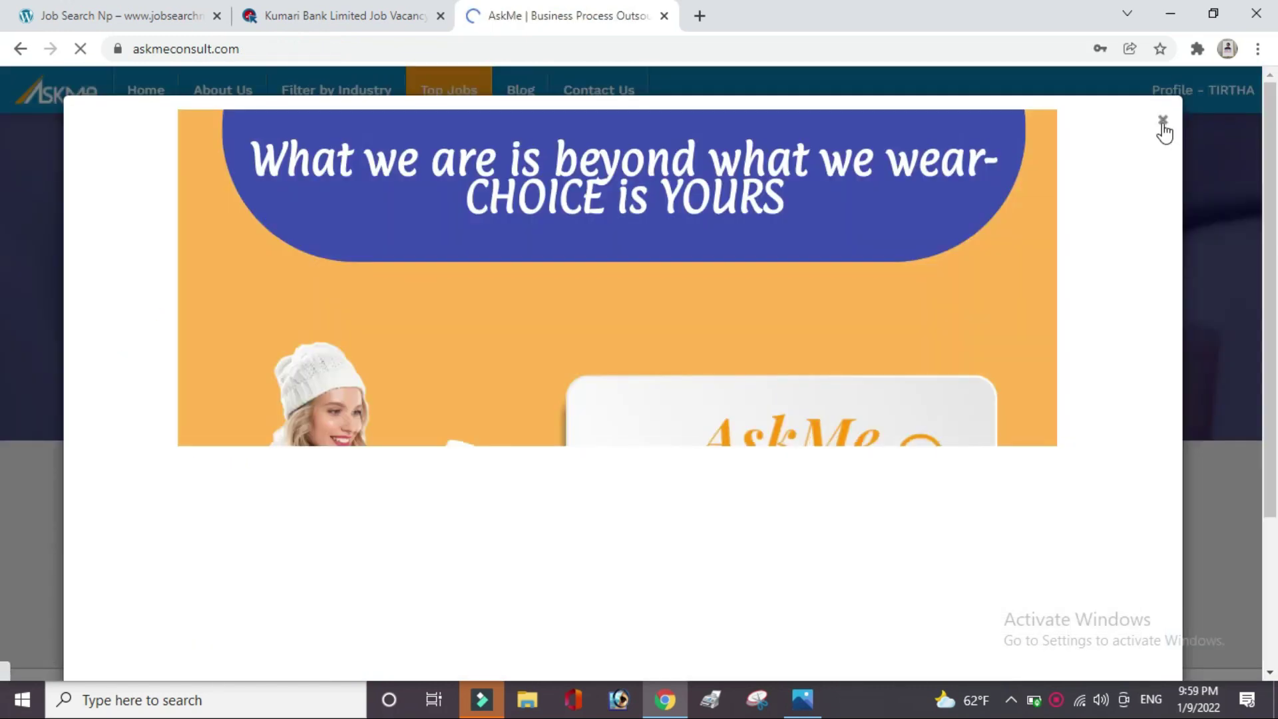
# Step: Dismiss the promotional popup and open Kumari Bank Limited's Junior Assistant (JA) vacancy
pyautogui.click(1164, 126)
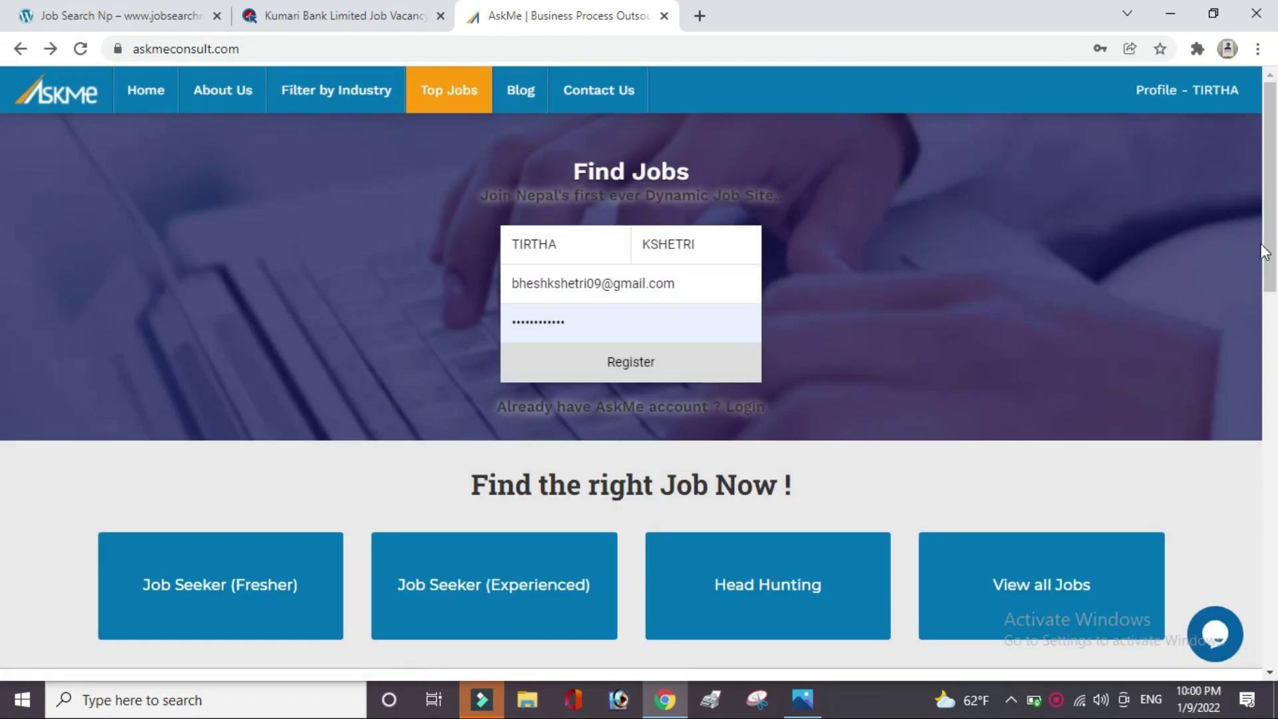
pyautogui.scroll(-7, 0, 333)
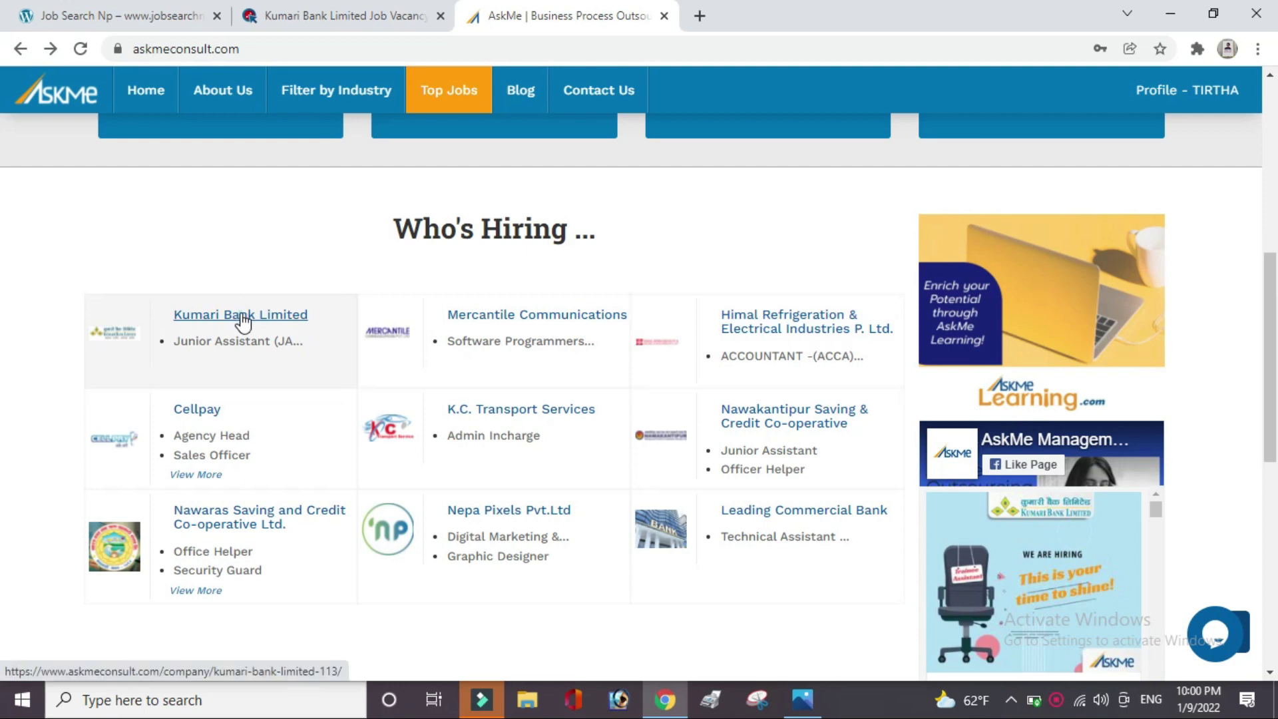
pyautogui.click(243, 322)
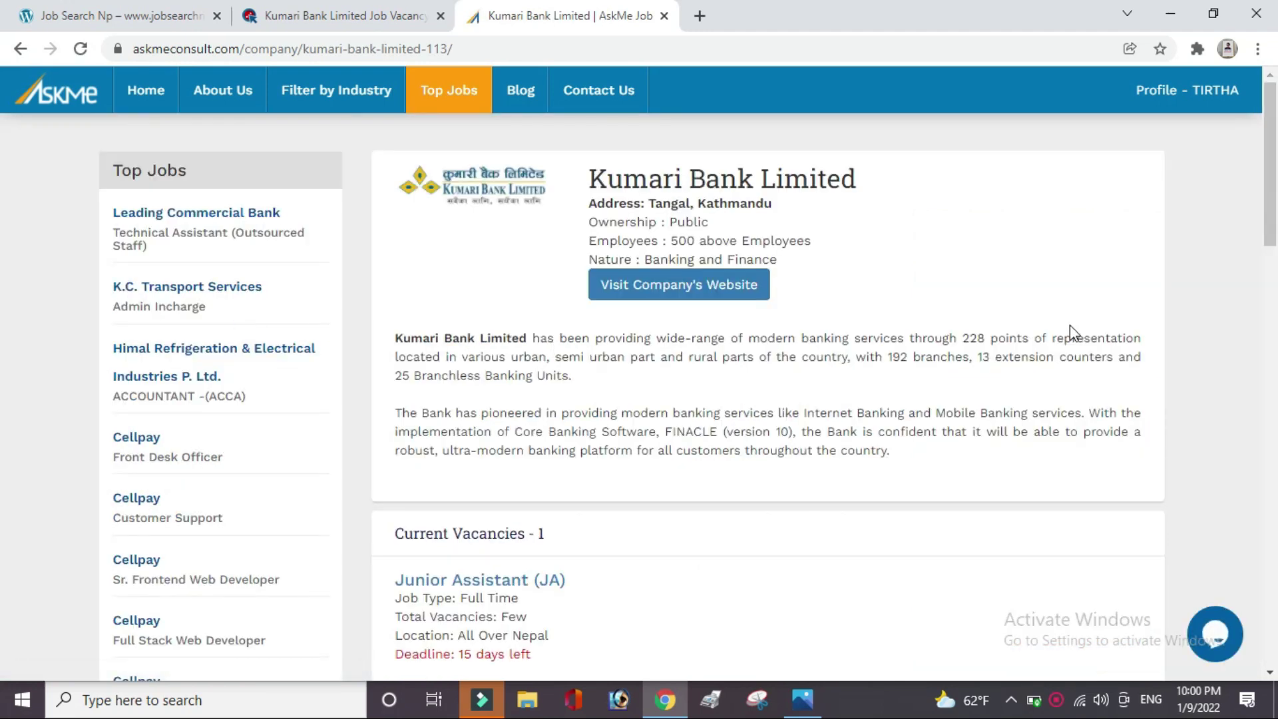
pyautogui.scroll(-4, 3, 229)
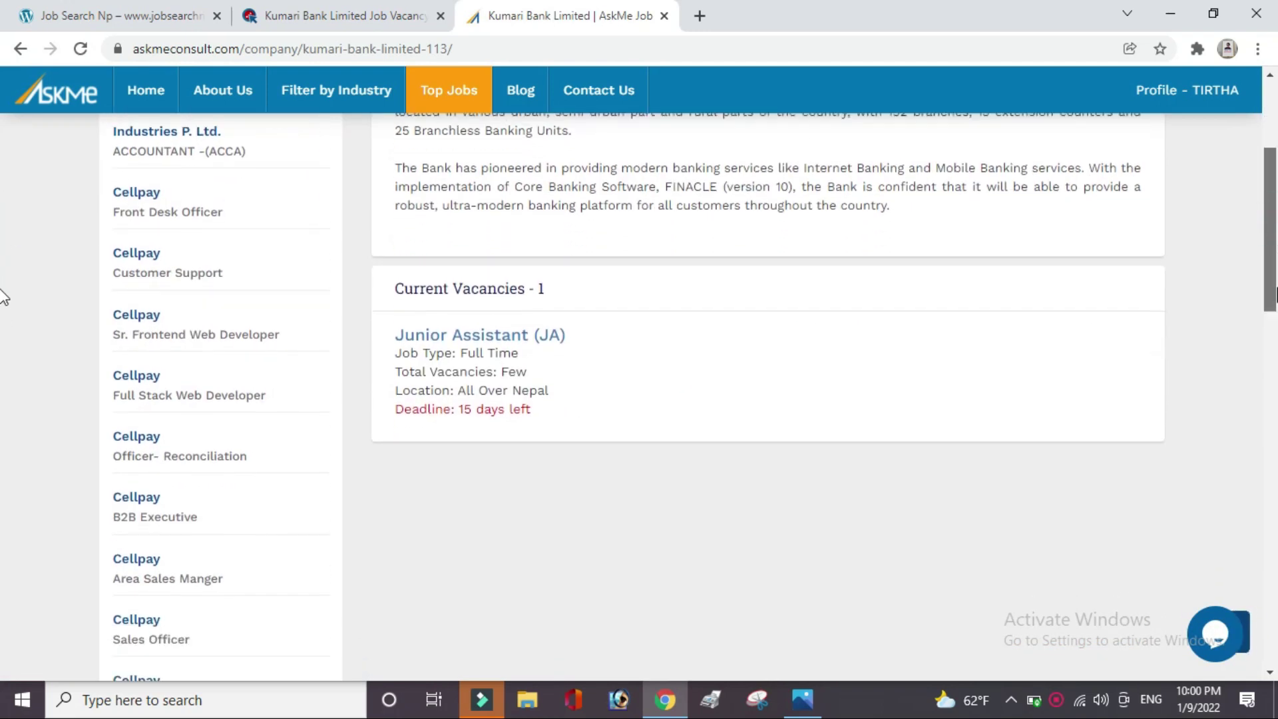
pyautogui.click(458, 329)
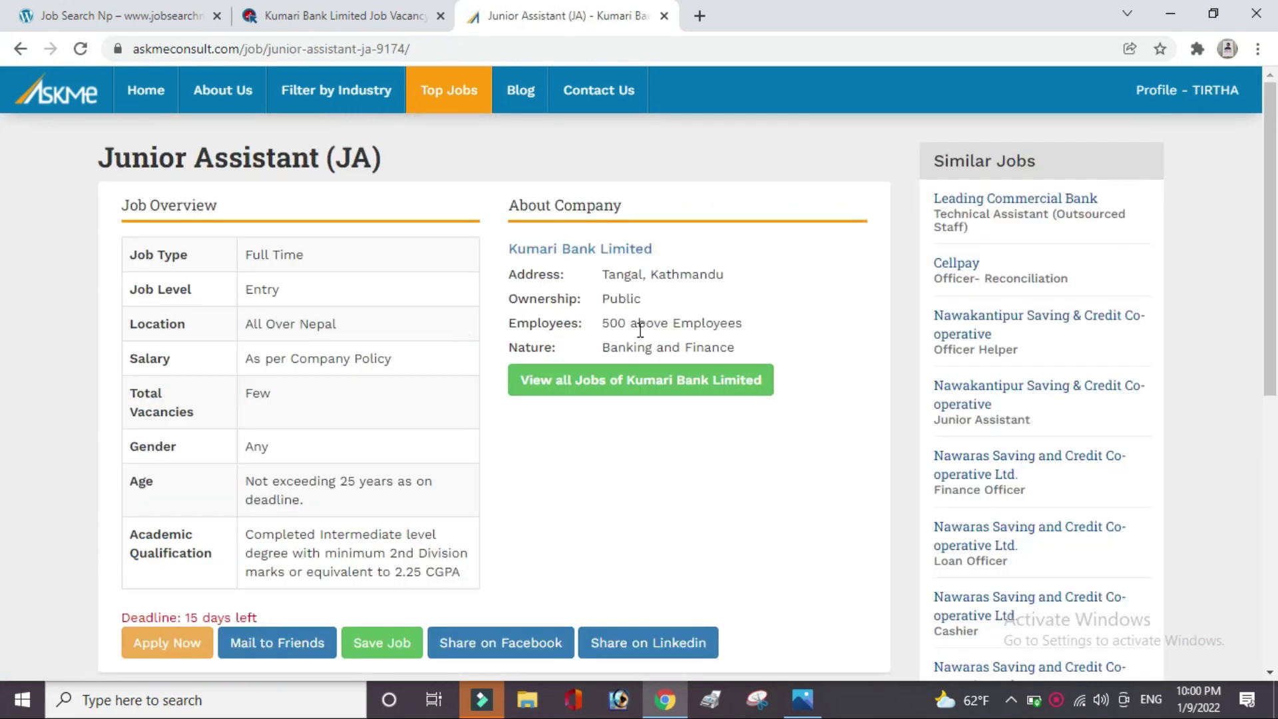
# Step: Start an application for the Junior Assistant (JA) job
pyautogui.scroll(-3, 5, 303)
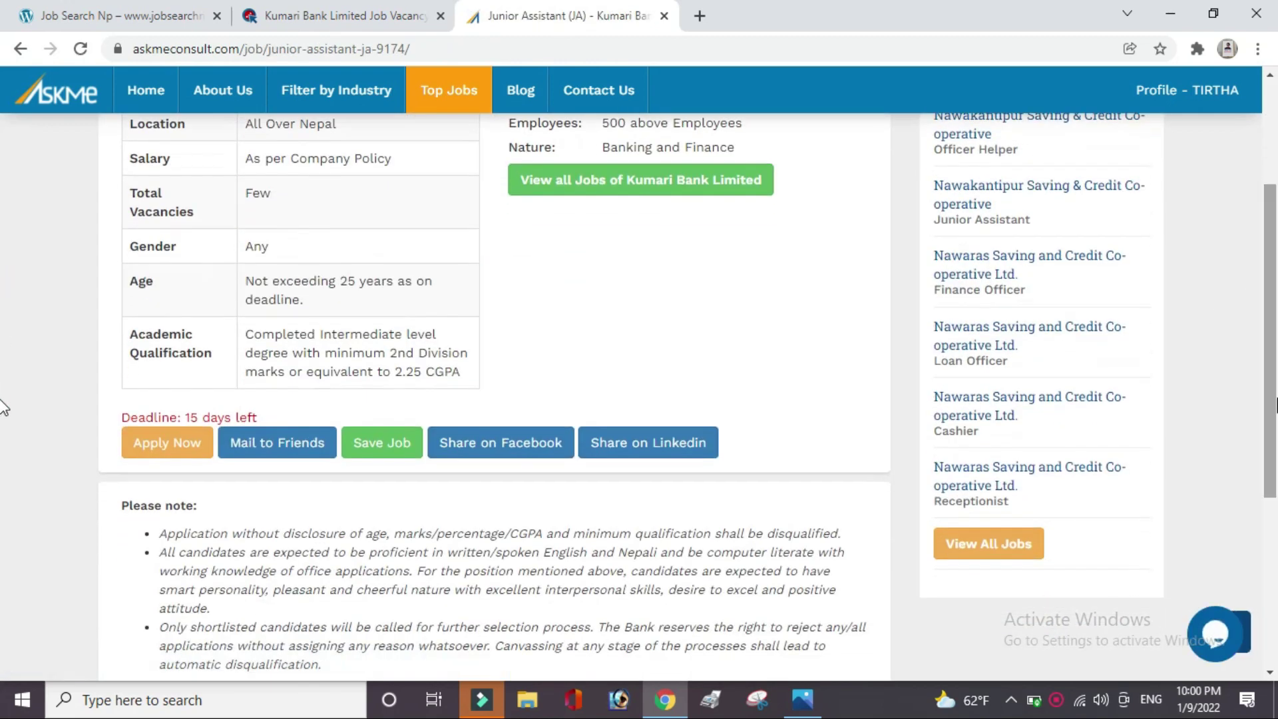
pyautogui.click(183, 453)
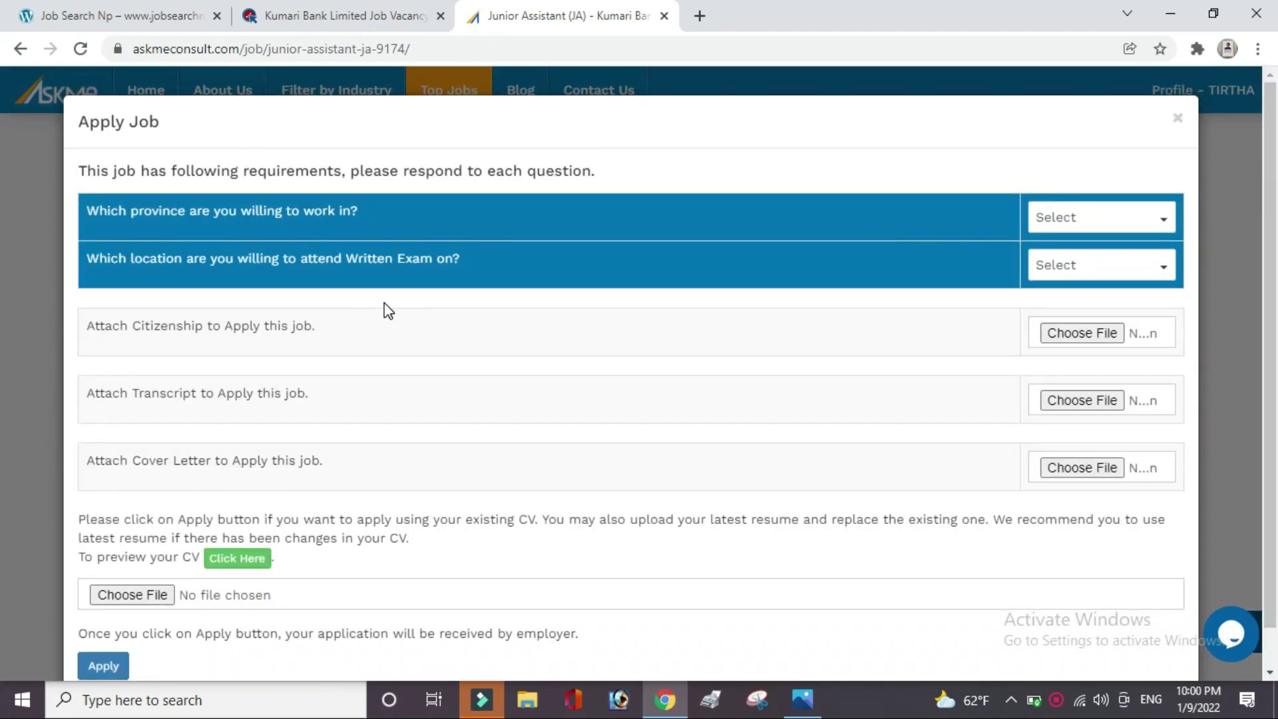
pyautogui.click(1164, 218)
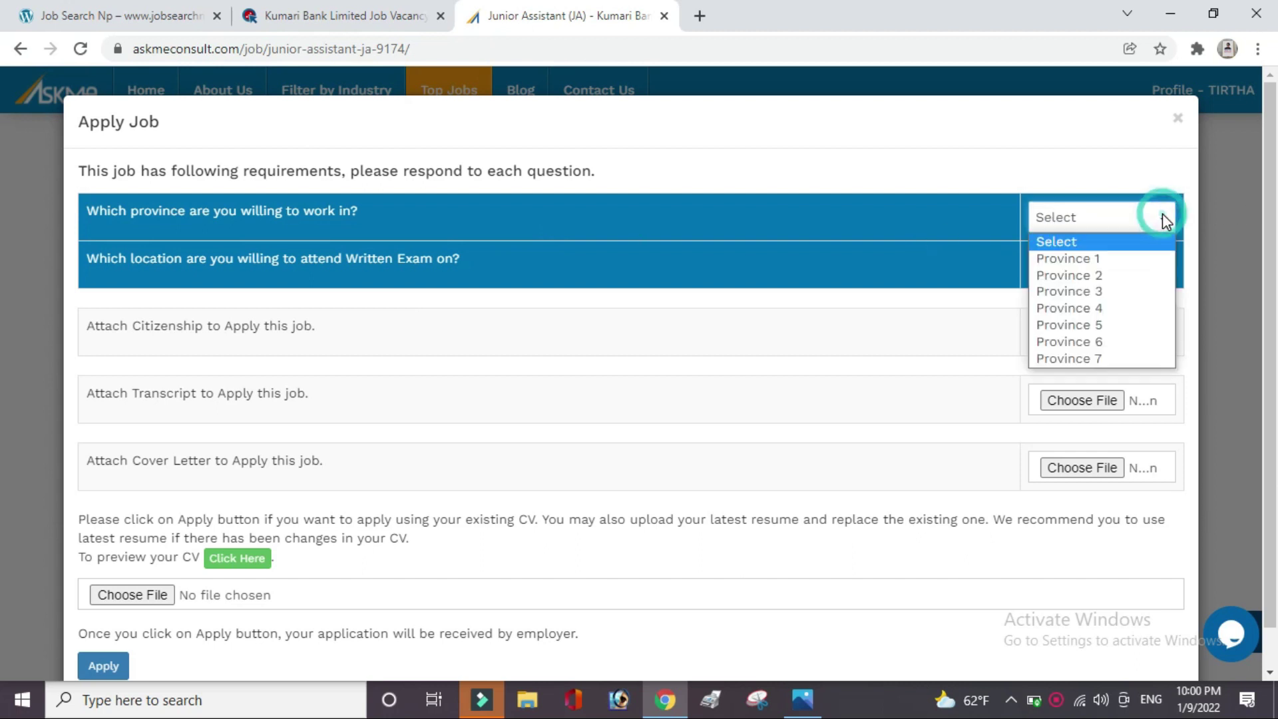
# Step: Choose Province 5 as the preferred province and Nepalgunj as the exam location
pyautogui.click(1120, 326)
pyautogui.click(1142, 273)
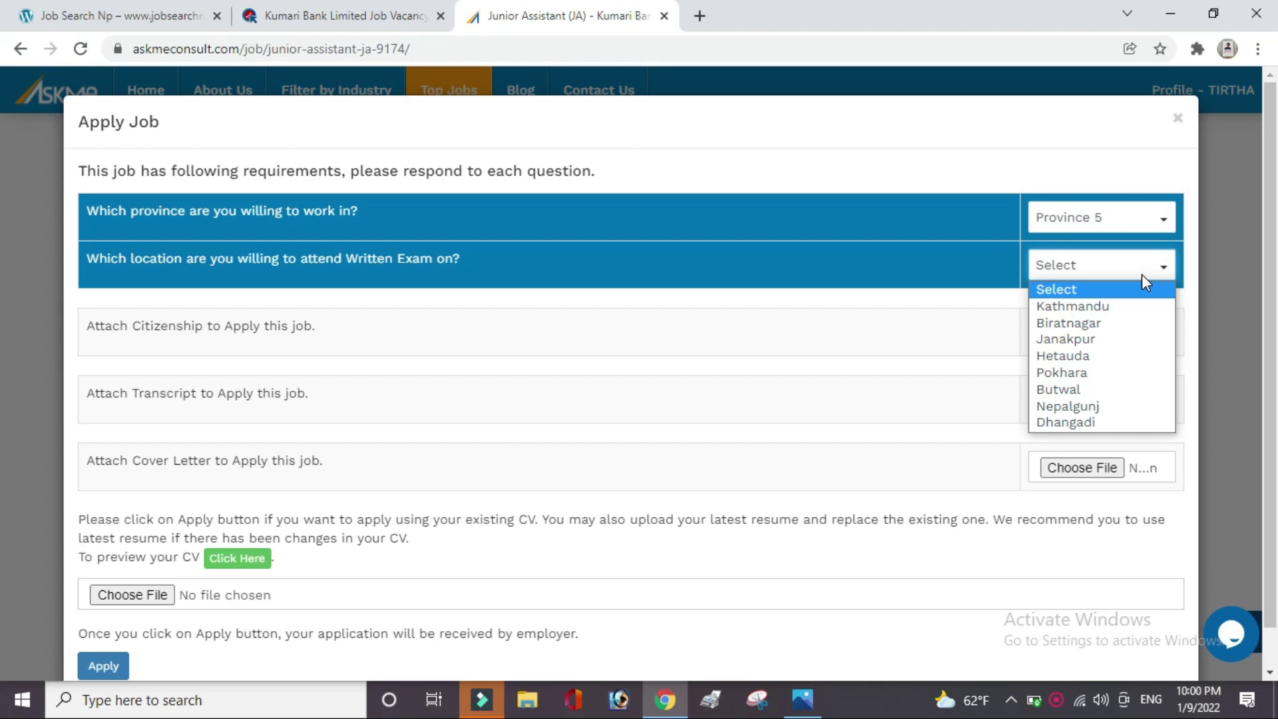
pyautogui.click(1099, 406)
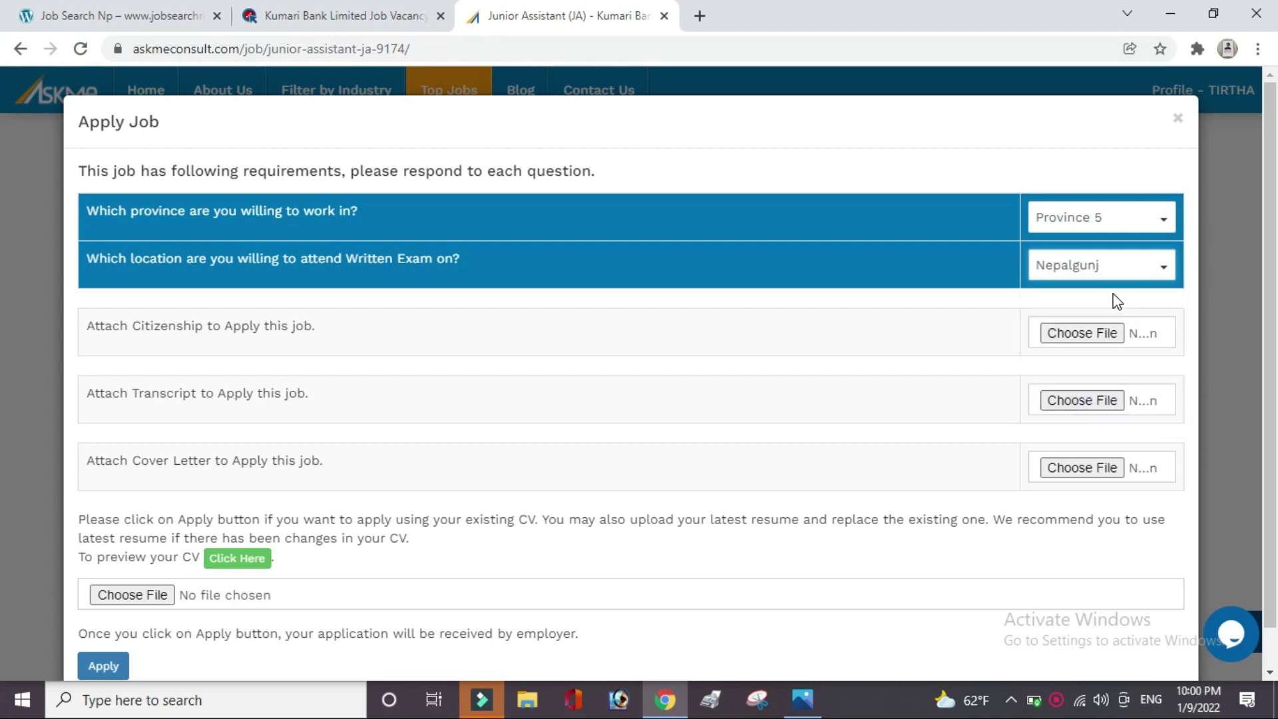
# Step: Attach the PDF as citizenship, transcript, cover letter and resume, then submit the application
pyautogui.click(1099, 334)
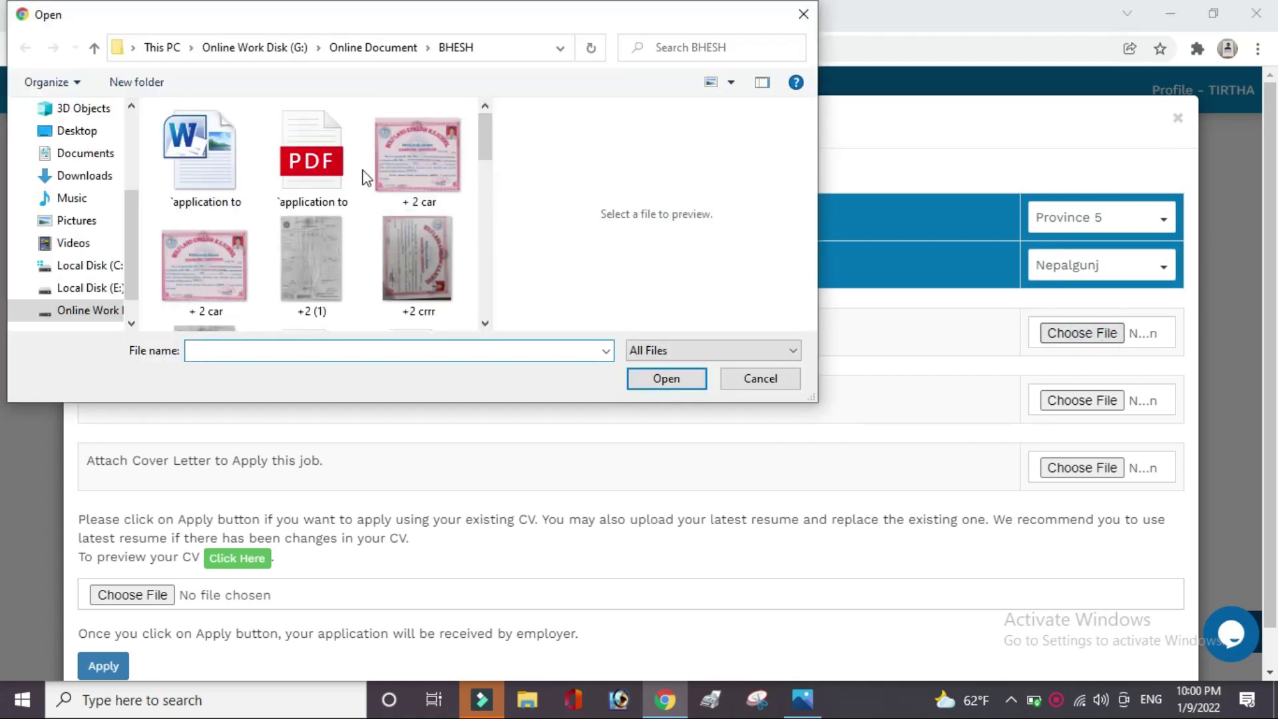
pyautogui.doubleClick(278, 183)
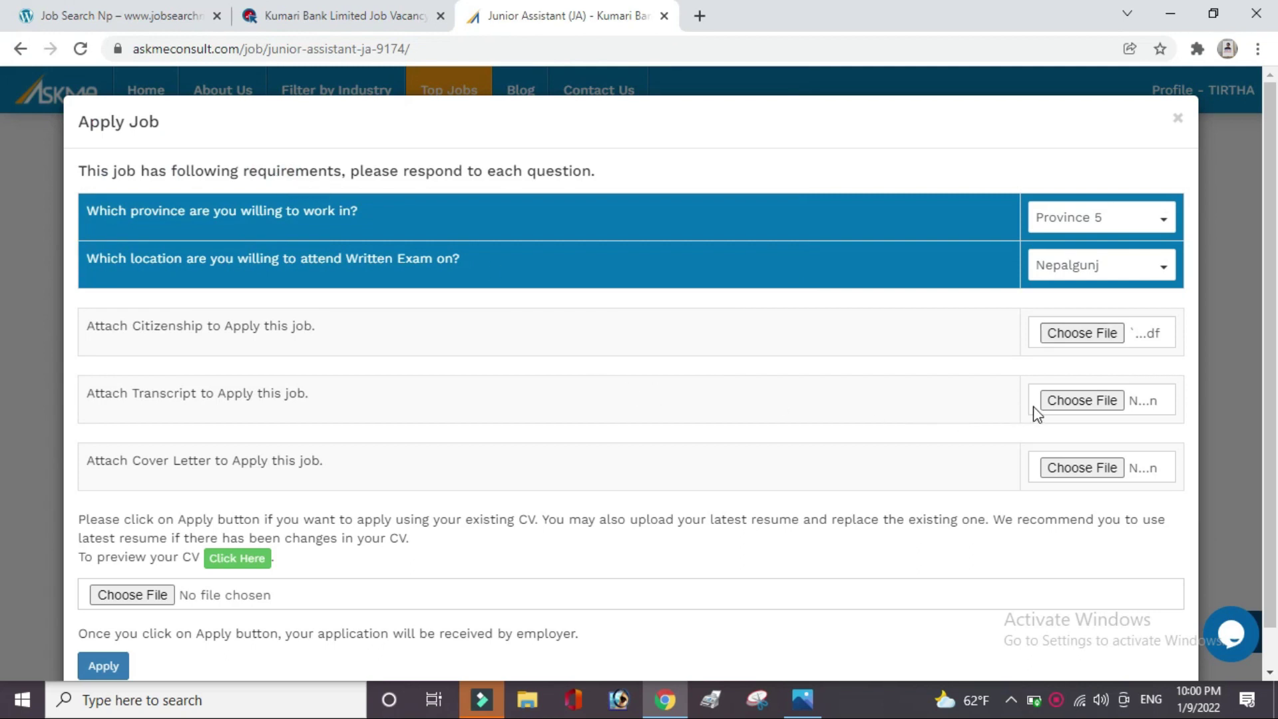
pyautogui.click(1082, 402)
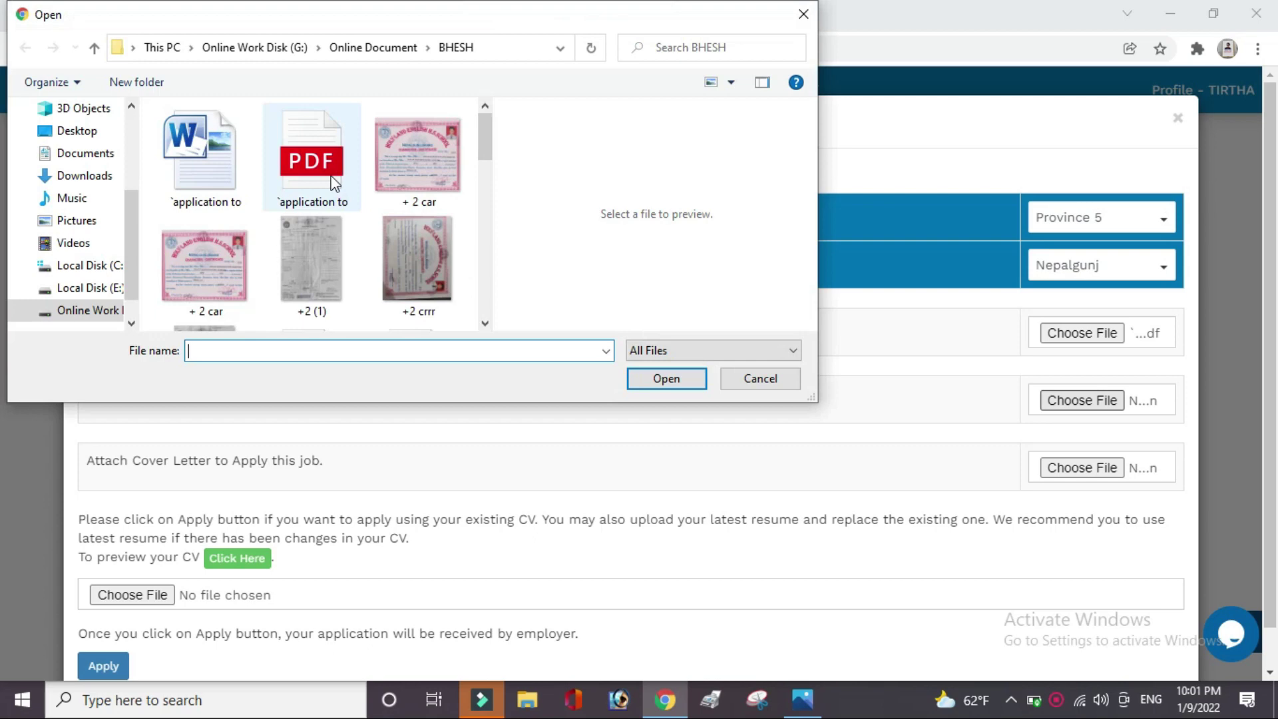
pyautogui.doubleClick(331, 178)
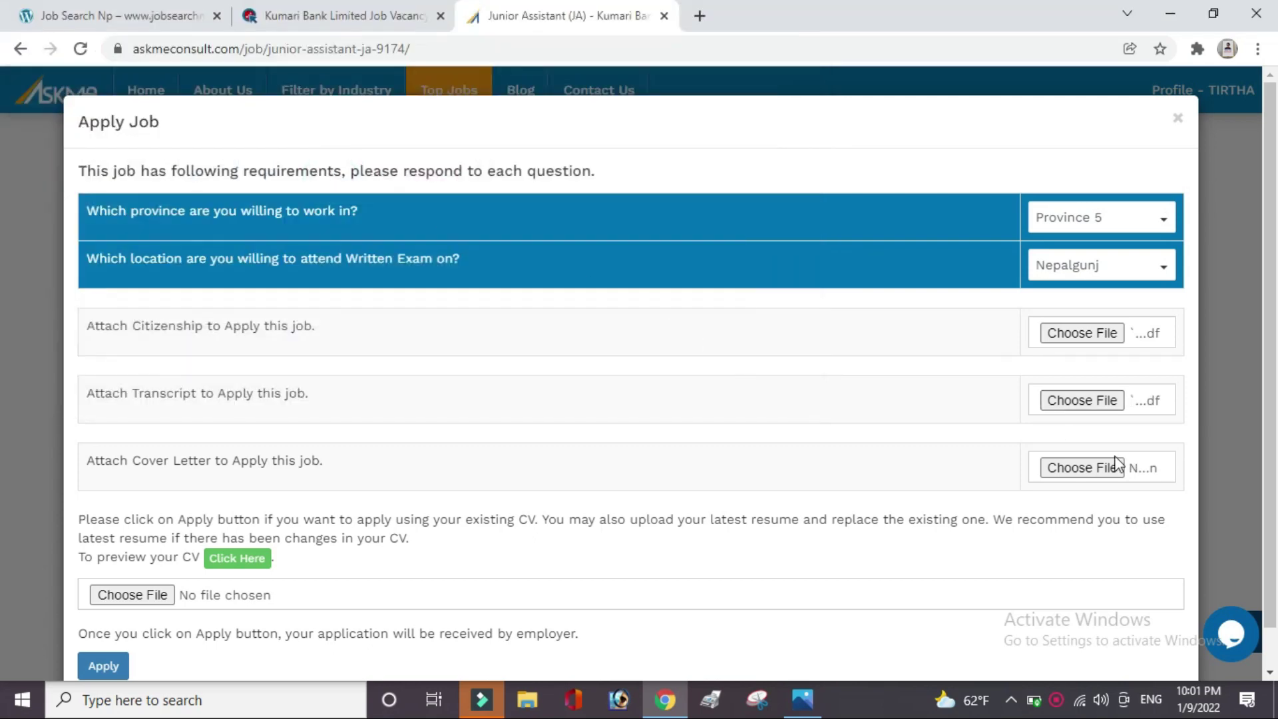
pyautogui.click(1102, 467)
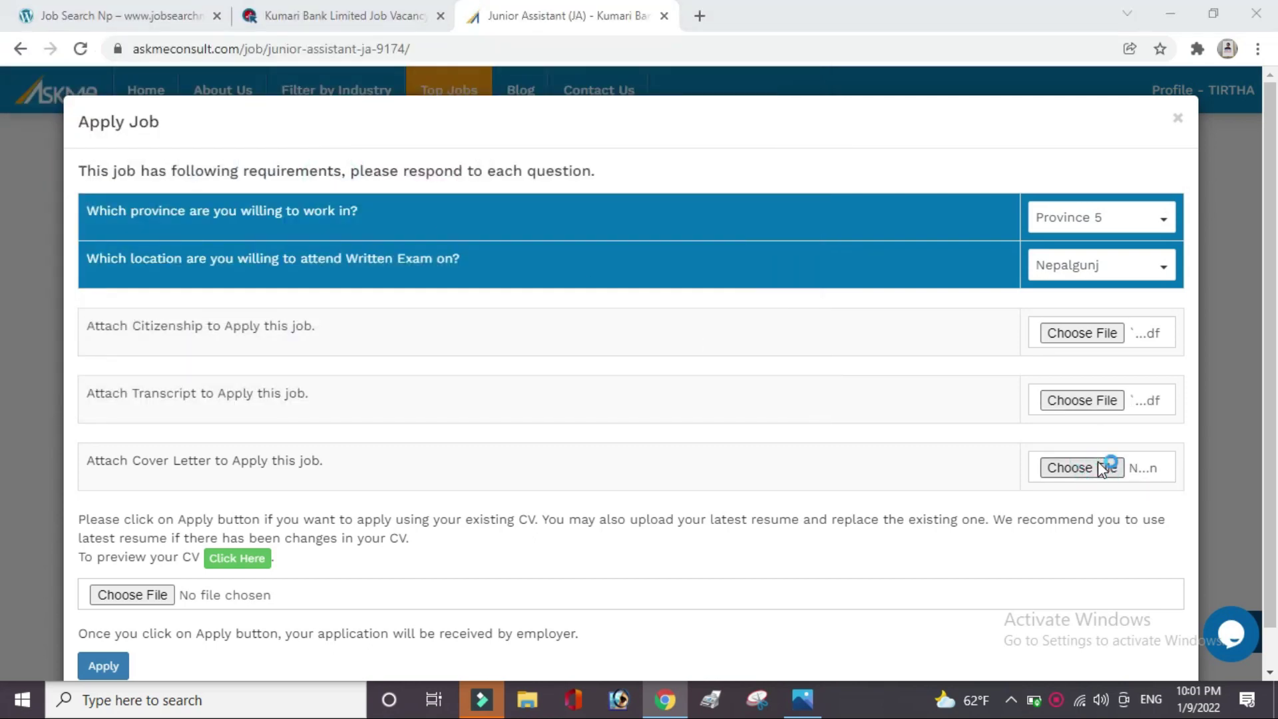
pyautogui.click(297, 186)
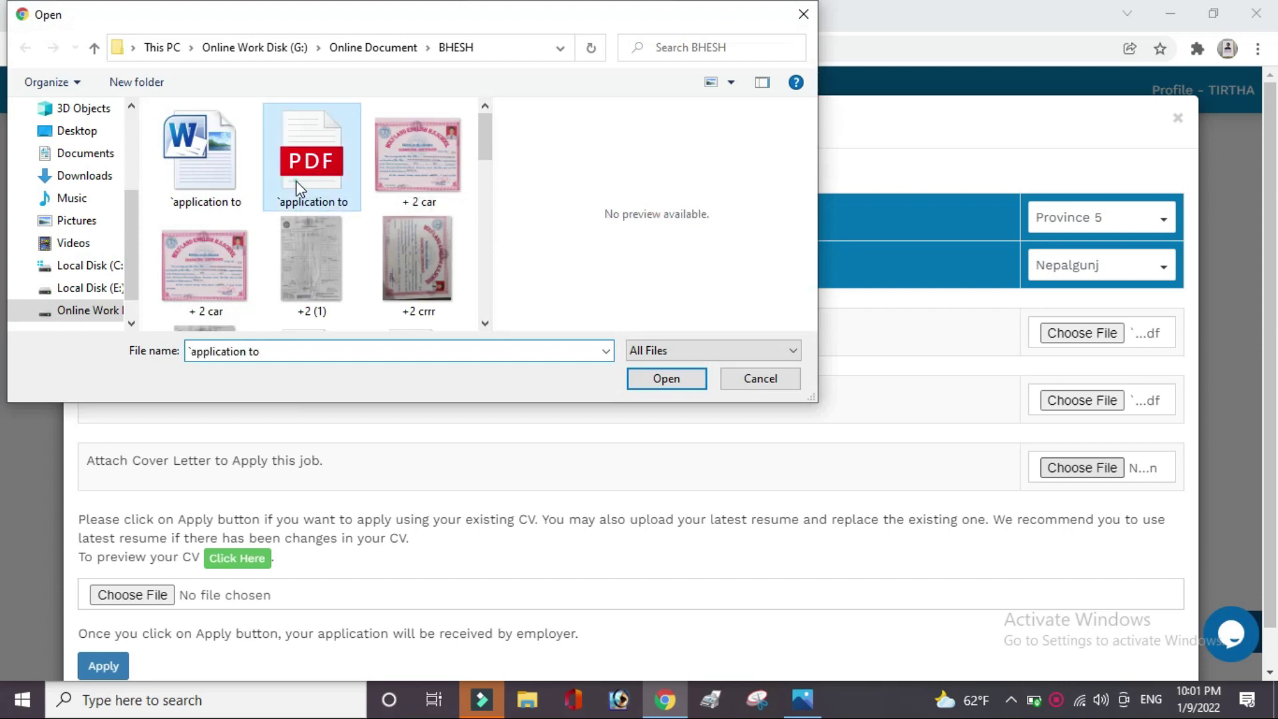
pyautogui.doubleClick(297, 187)
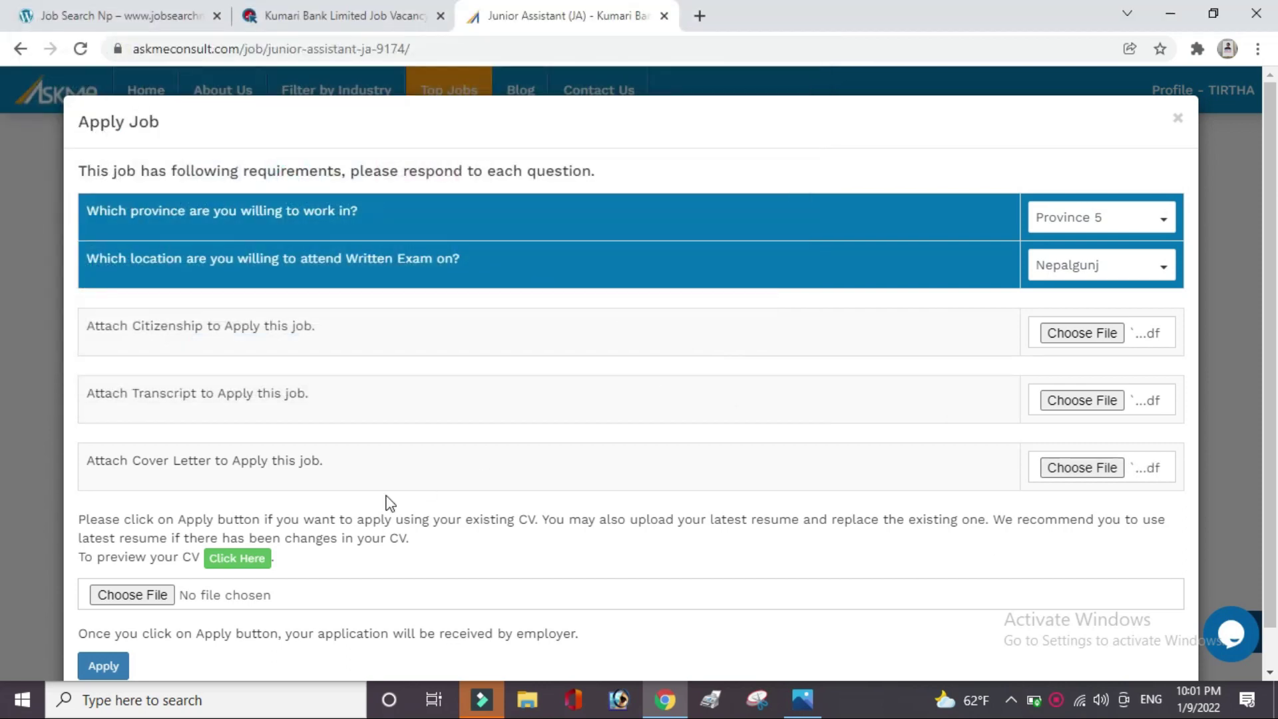
pyautogui.click(152, 595)
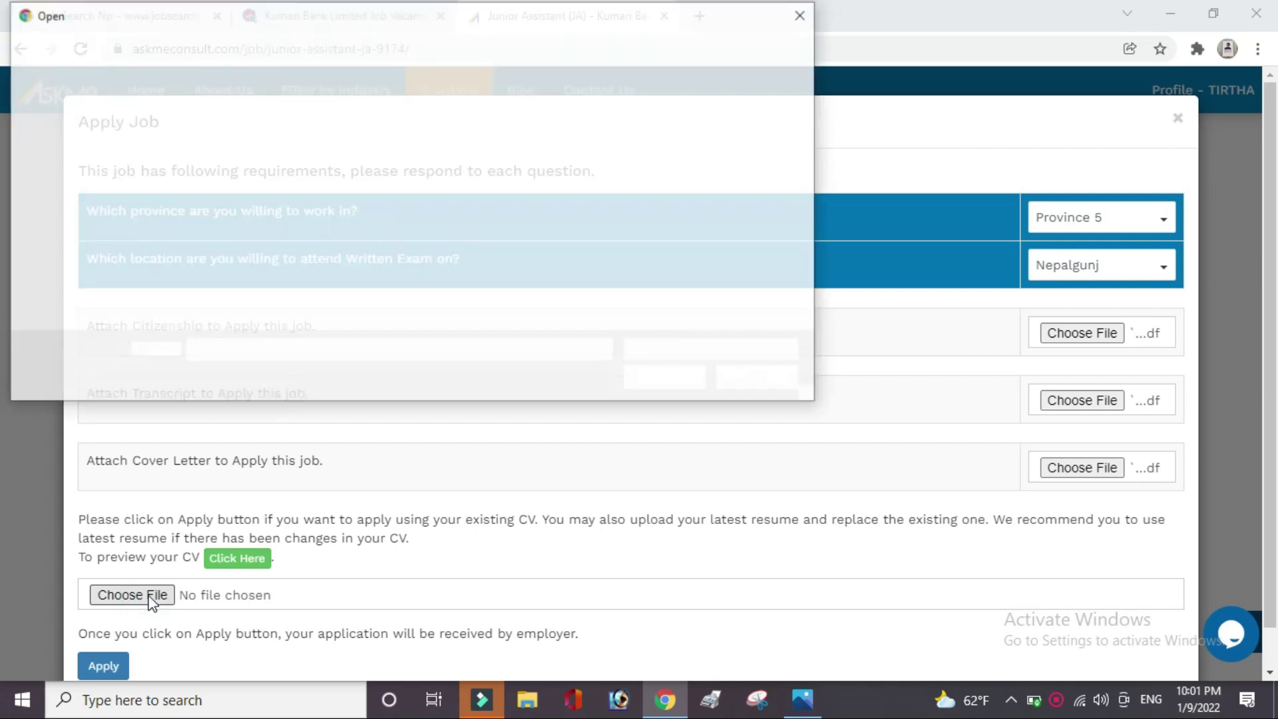
pyautogui.doubleClick(298, 163)
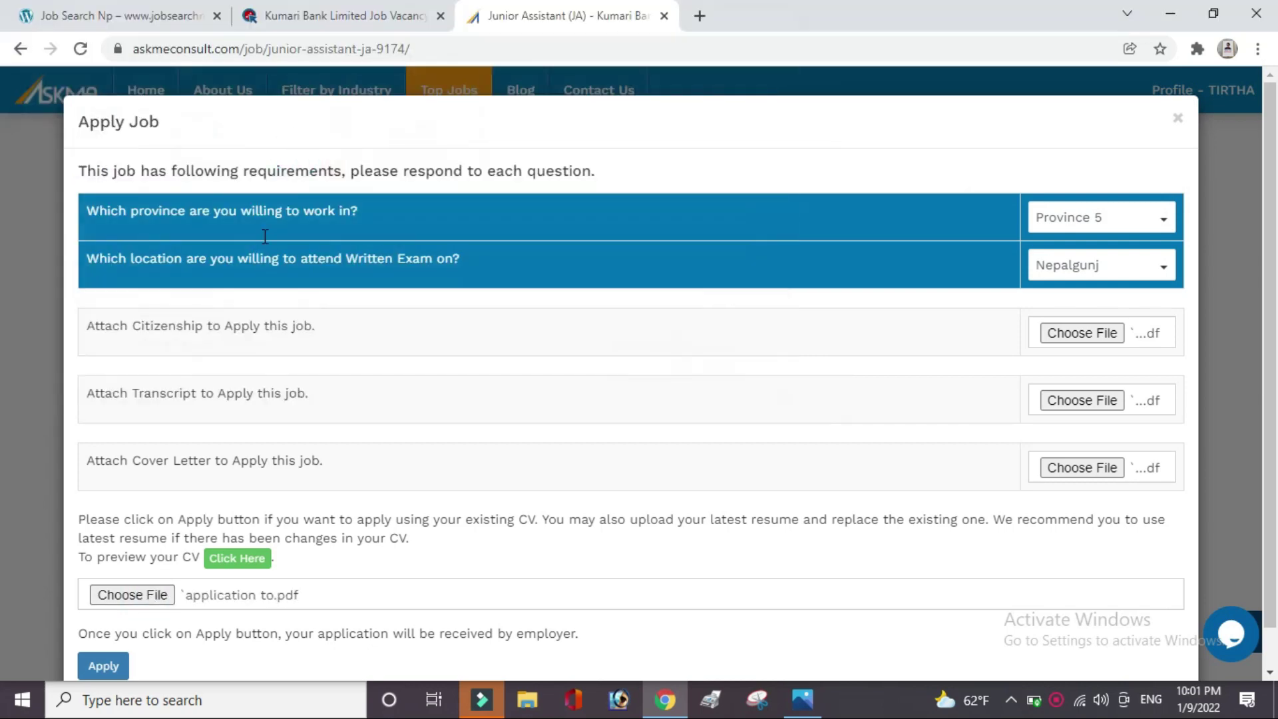
pyautogui.click(104, 666)
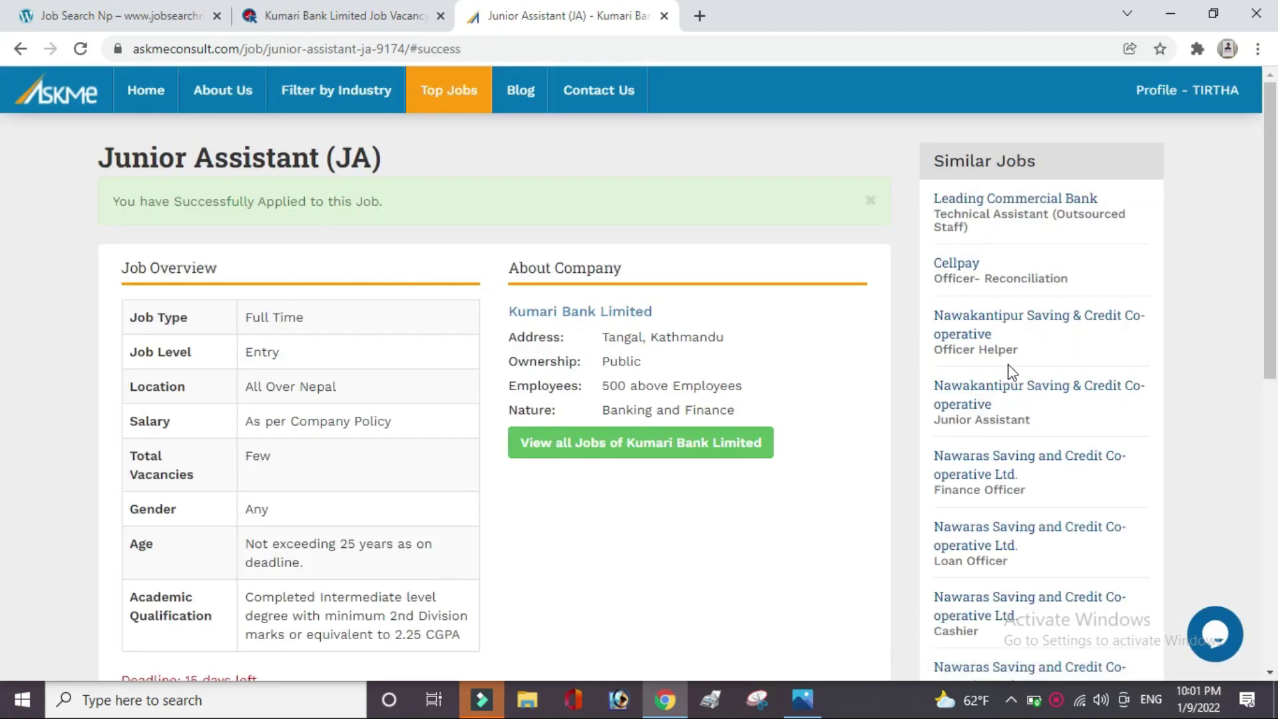
# Step: Scroll the job page to check the success banner and the 'You have already applied' button
pyautogui.scroll(-3, 4, 313)
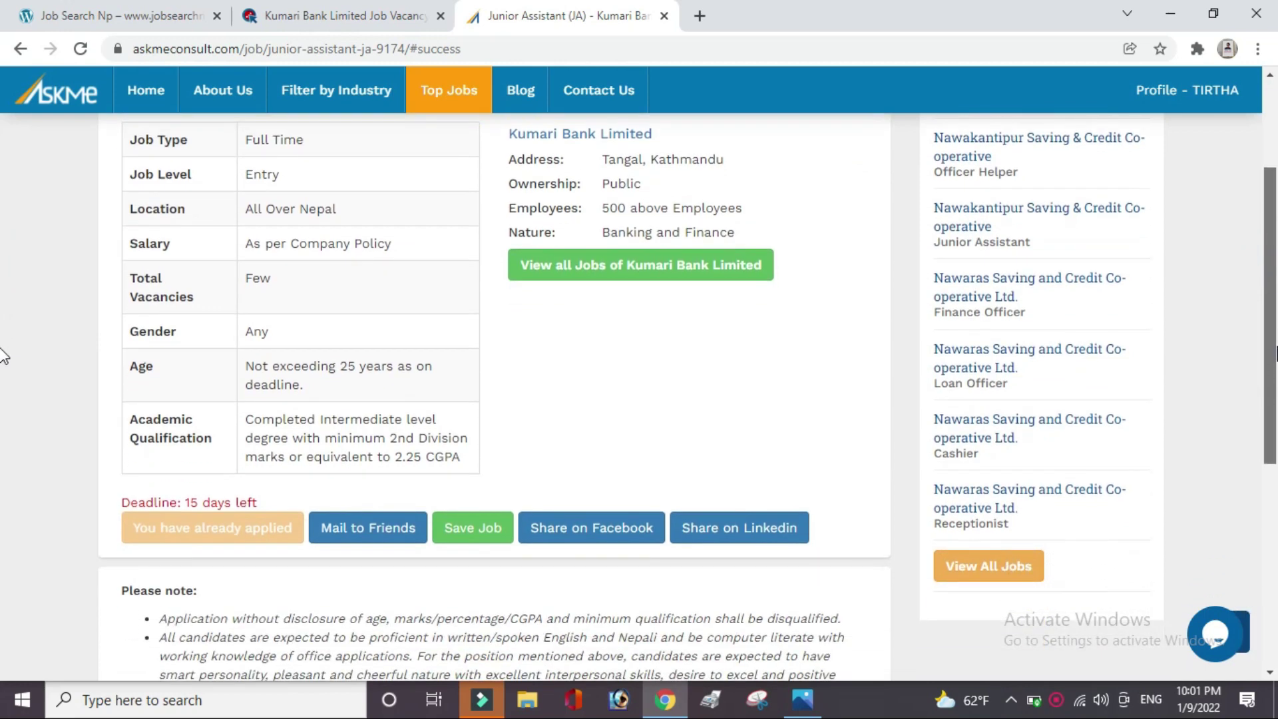
pyautogui.scroll(-1, 4, 360)
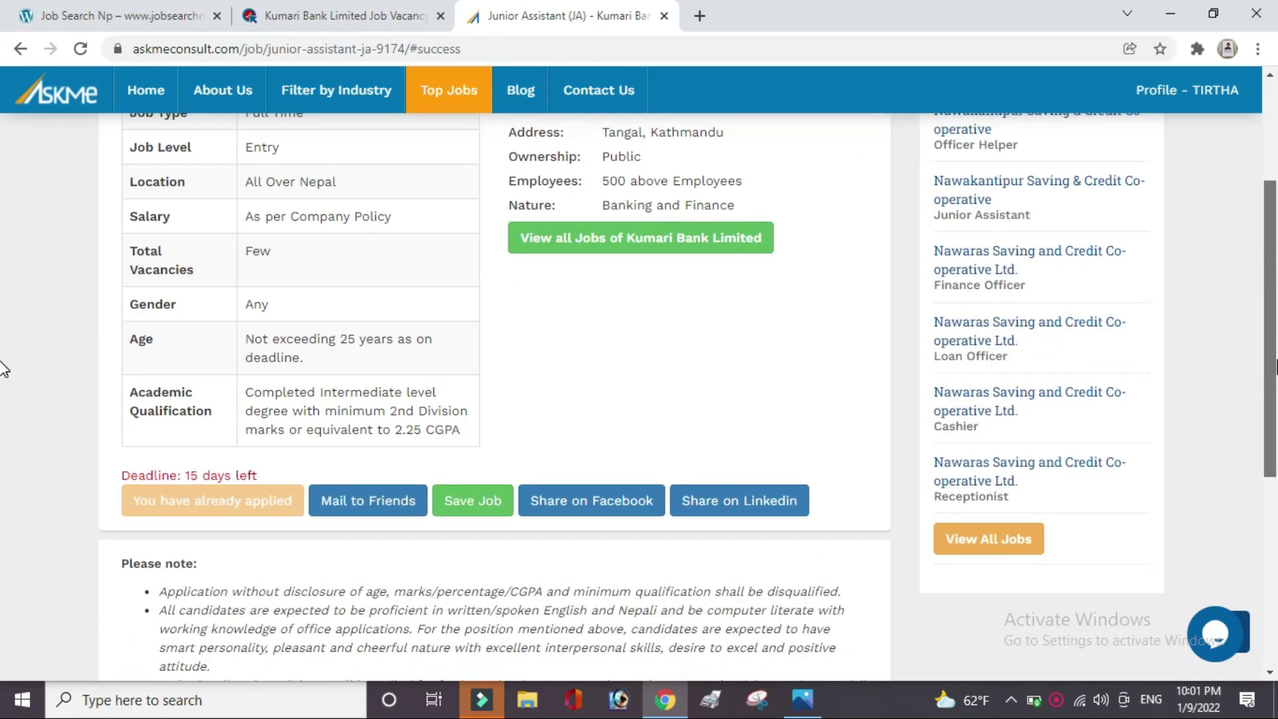
pyautogui.scroll(2, 2, 381)
pyautogui.scroll(-2, 191, 494)
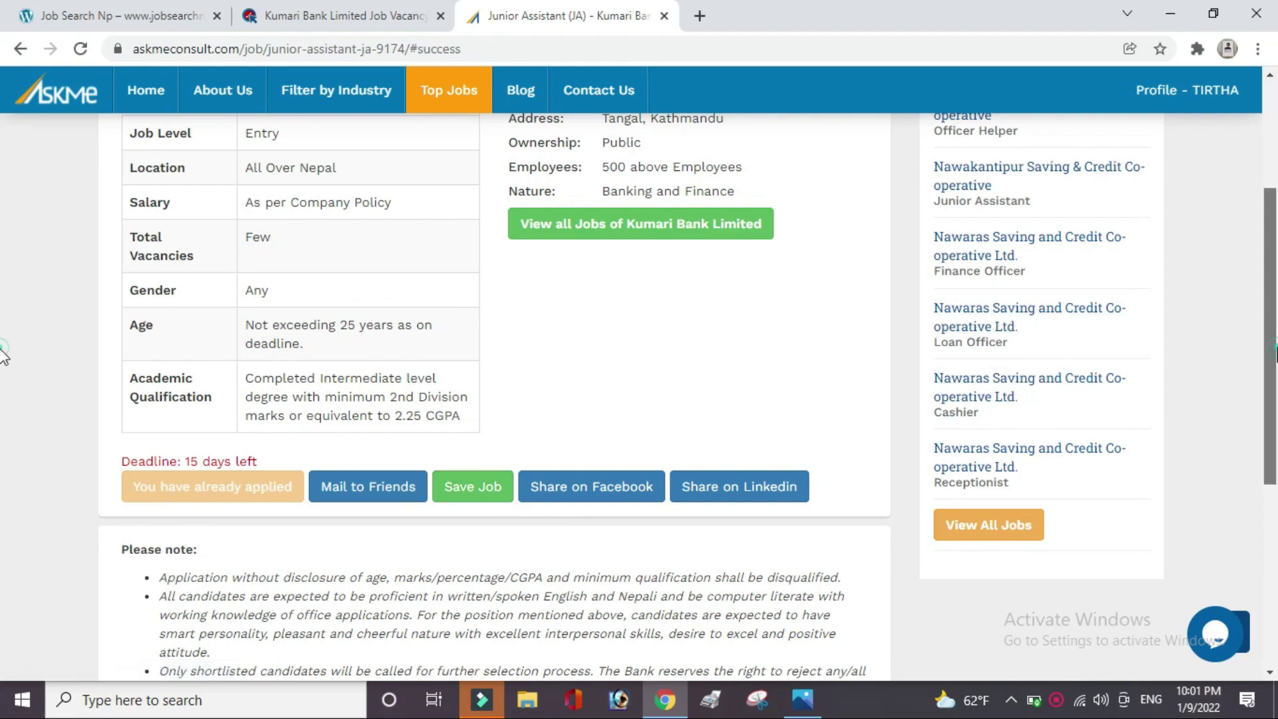
pyautogui.scroll(-1, 3, 412)
pyautogui.scroll(-5, 3, 413)
pyautogui.scroll(9, 1249, 195)
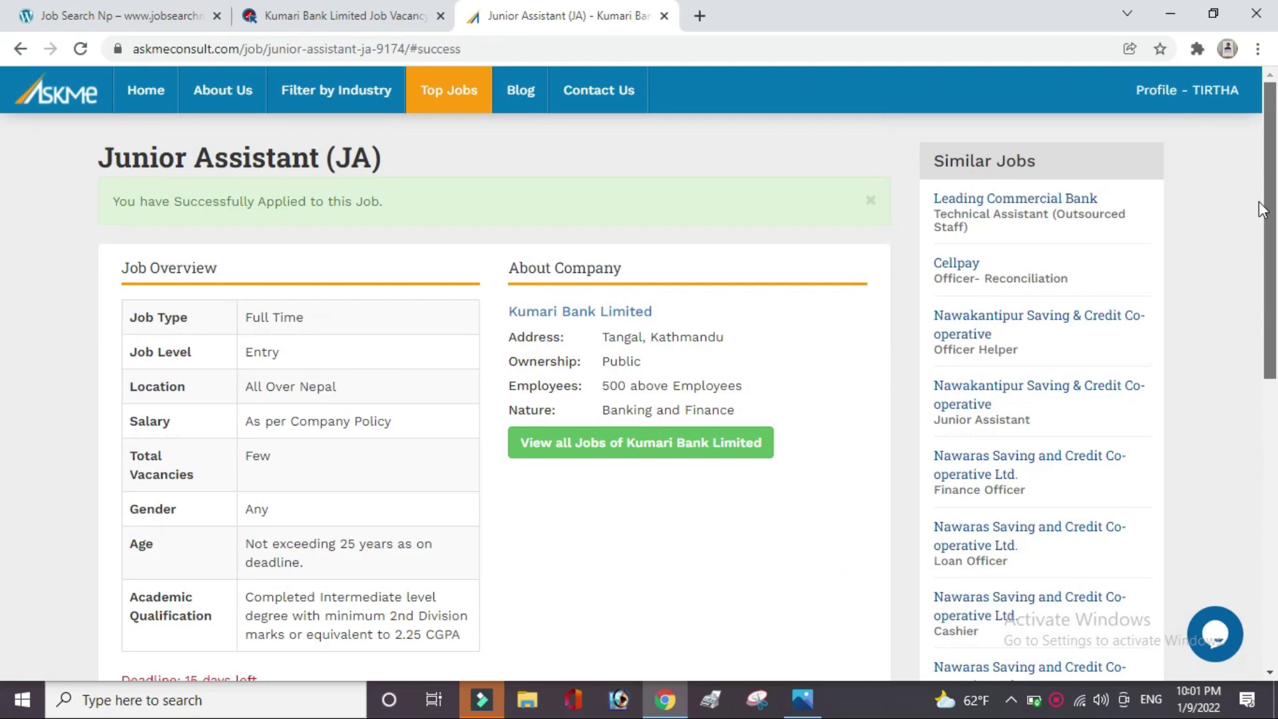